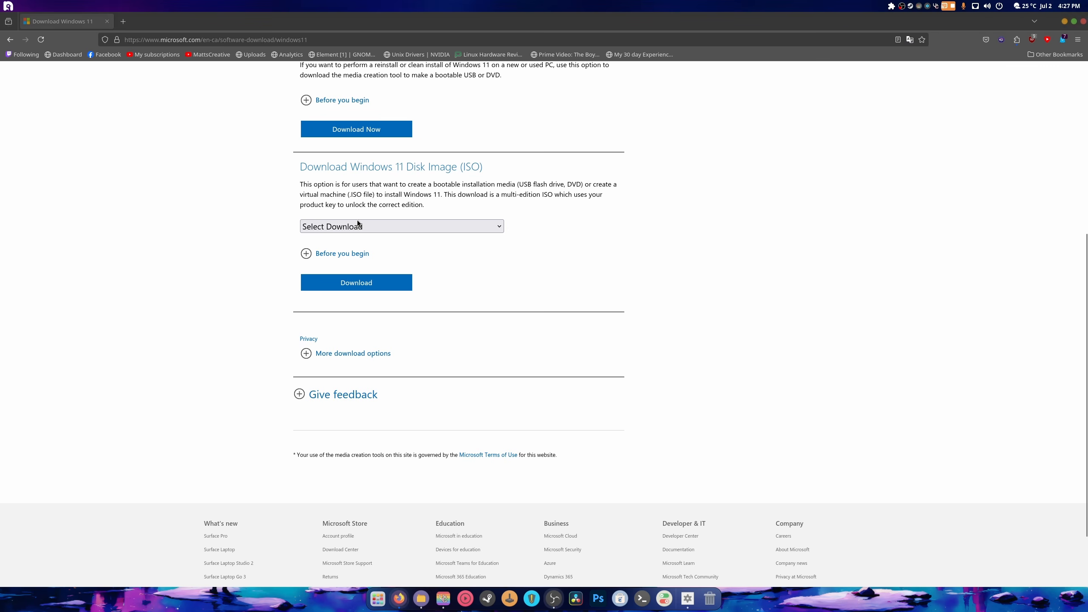
- Choose 'Windows 11 (multi-edition ISO)' and request its download
{"action": "left_click", "coordinate": [350, 225]}
{"action": "left_click", "coordinate": [388, 256]}
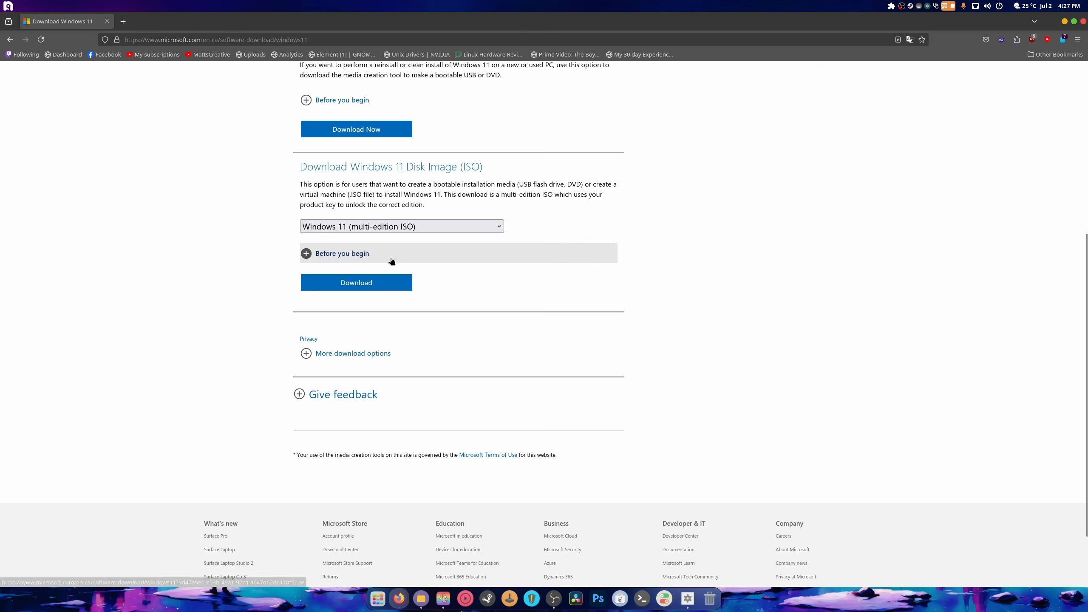
{"action": "left_click", "coordinate": [363, 287]}
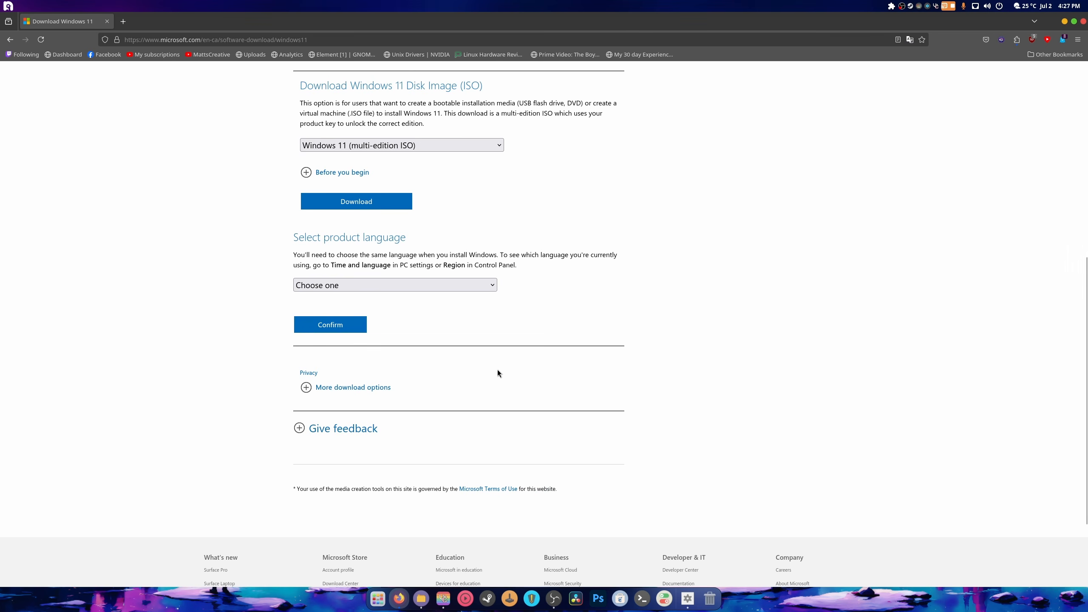
- Glance at the product language list without choosing, then open a new blank browser tab
{"action": "left_click", "coordinate": [406, 287]}
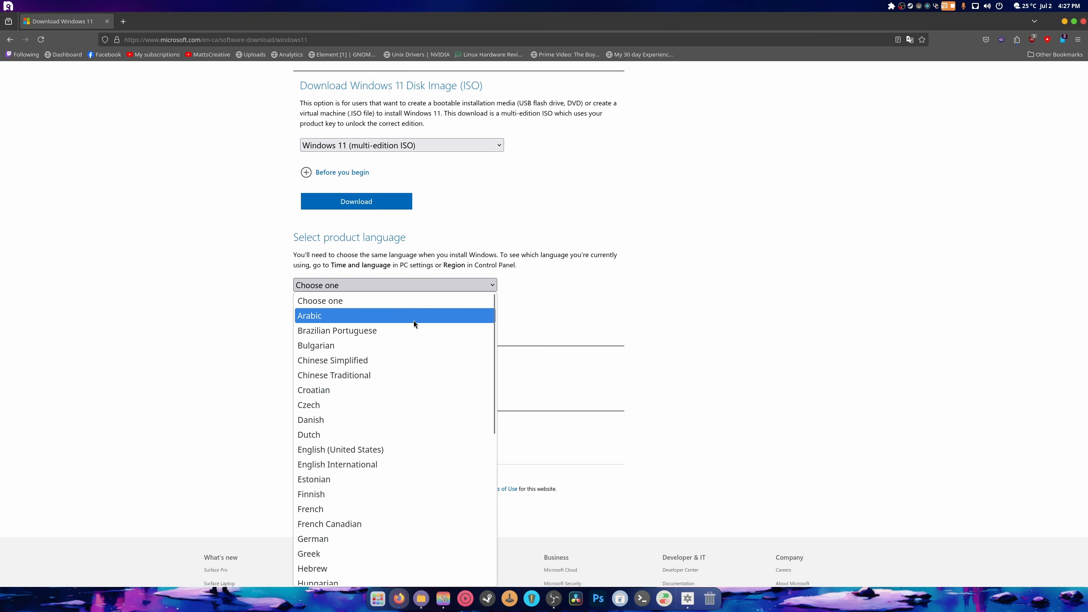
{"action": "left_click", "coordinate": [630, 343]}
{"action": "left_click", "coordinate": [123, 21]}
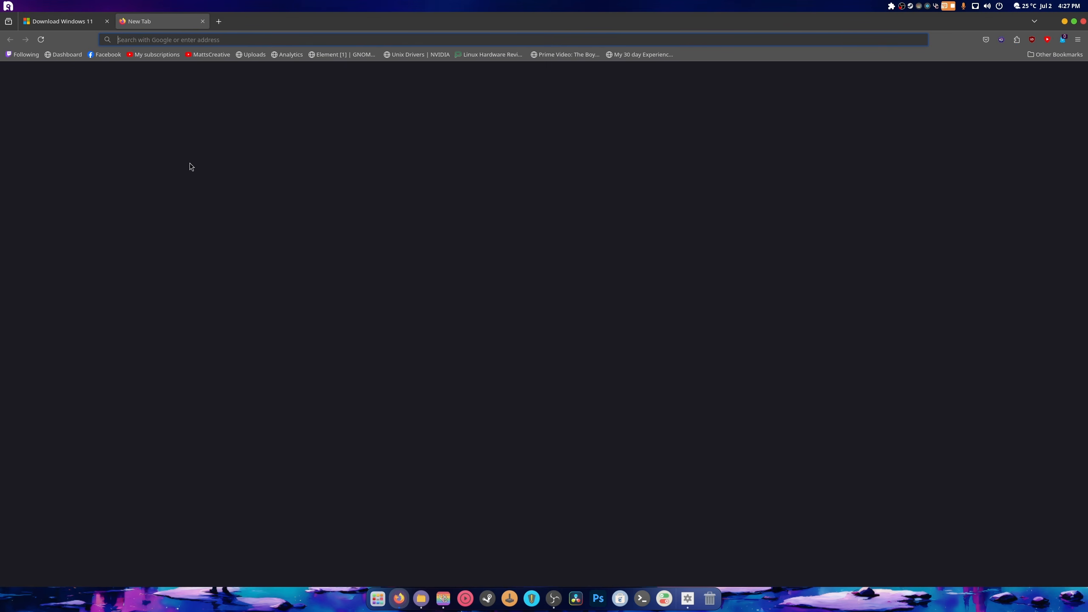
- Search 'windows 11 iot enterprise ltsc 2024 download' and open massgrave.dev's Windows LTSC Download page
{"action": "type", "text": "windows 11"}
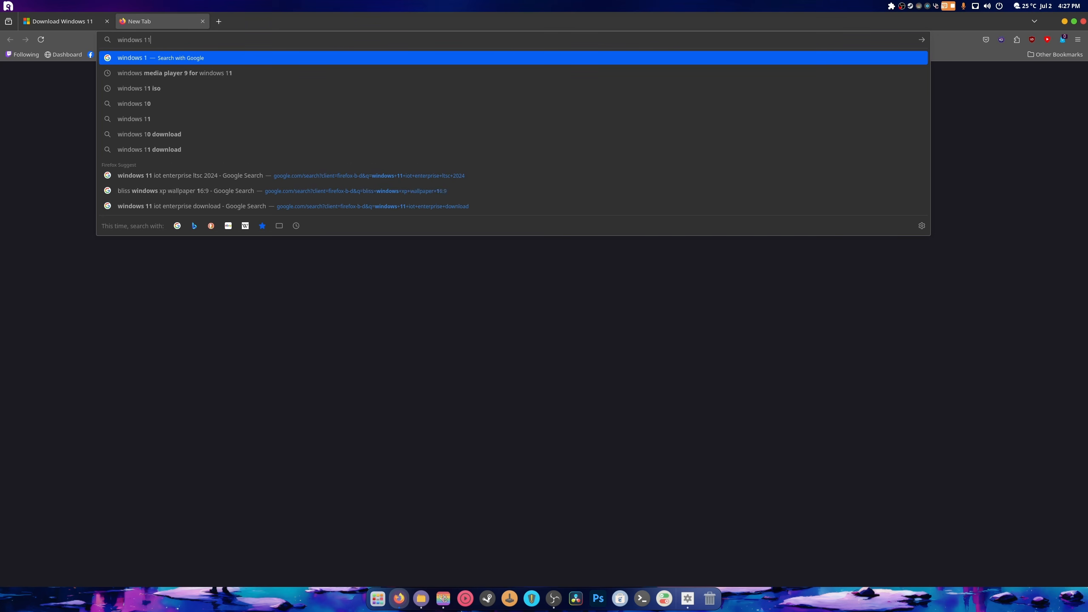
{"action": "type", "text": " iot"}
{"action": "key", "text": "Down"}
{"action": "key", "text": "Return"}
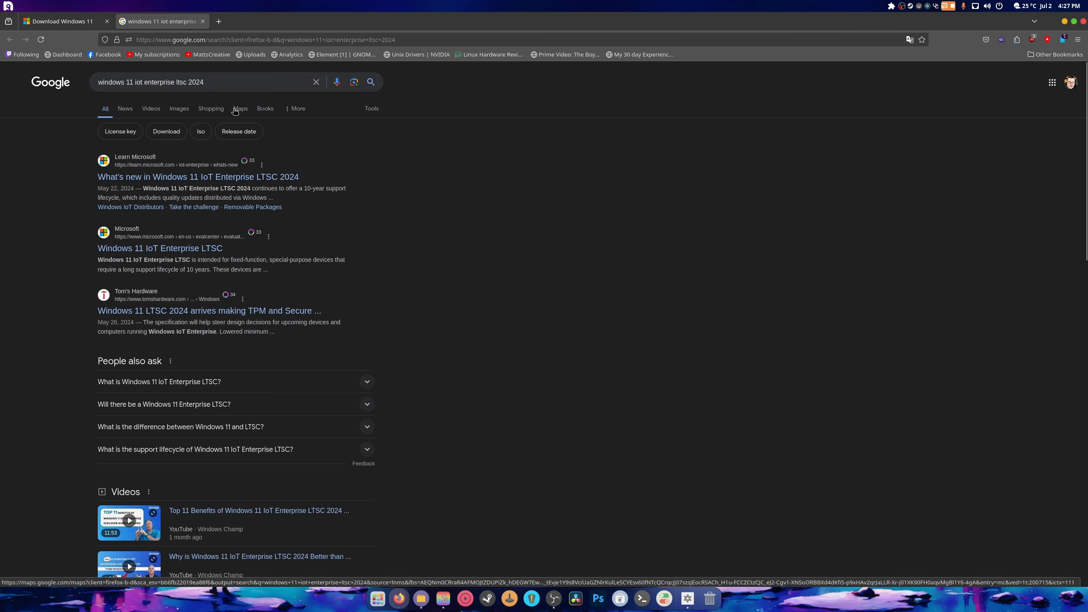
{"action": "left_click", "coordinate": [261, 84]}
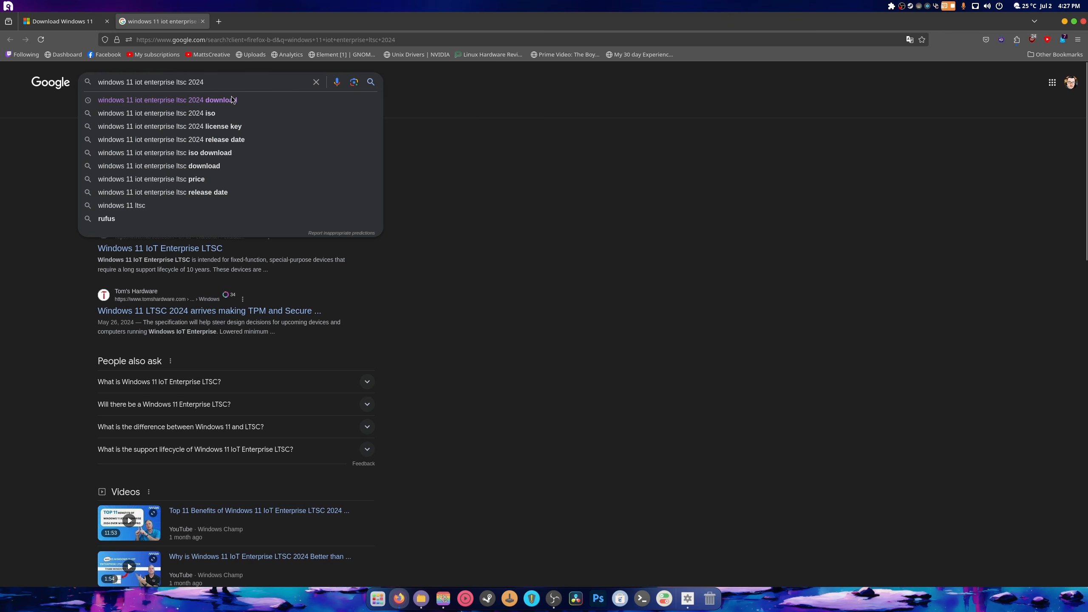
{"action": "left_click", "coordinate": [234, 100]}
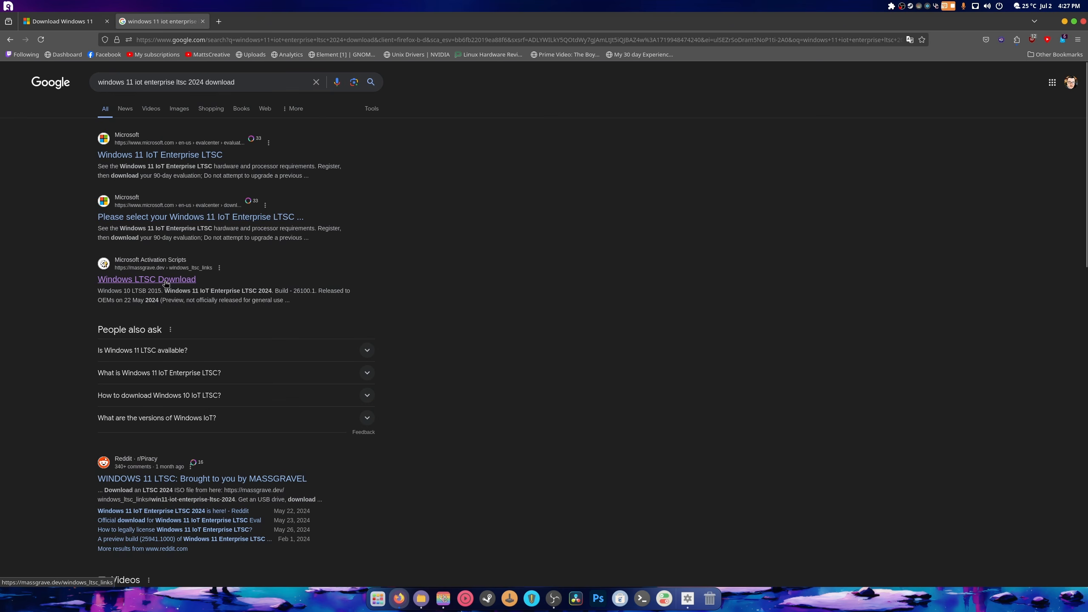
{"action": "left_click", "coordinate": [147, 279]}
{"action": "scroll", "coordinate": [554, 388], "scroll_direction": "down", "scroll_amount": 6}
- Download the English x64 LTSC 2024 ISO, allowing the site's popup so it starts
{"action": "scroll", "coordinate": [555, 391], "scroll_direction": "down", "scroll_amount": 2}
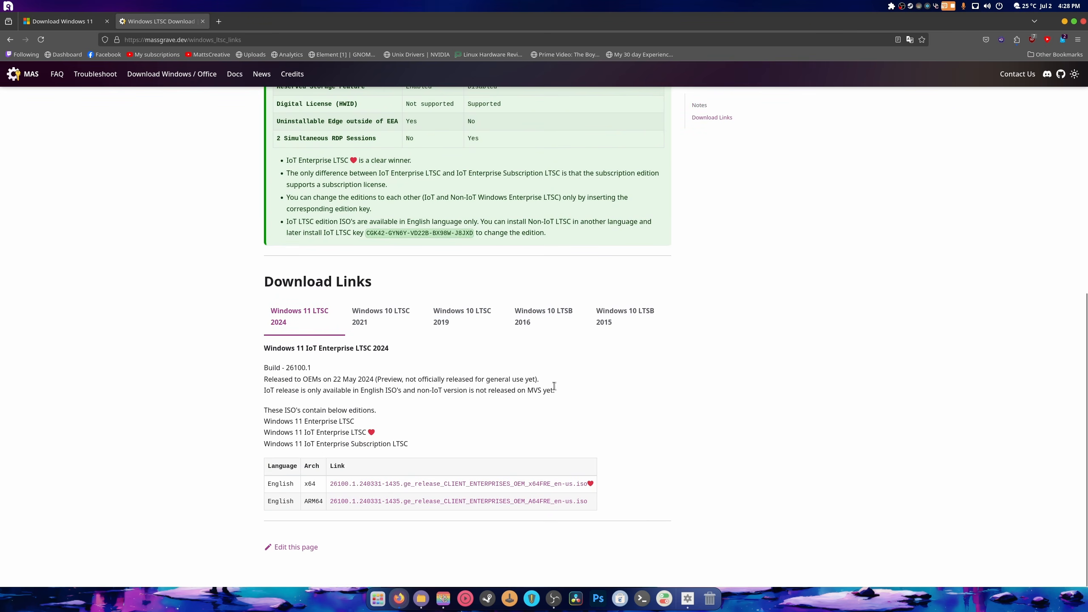
{"action": "left_click", "coordinate": [465, 484]}
{"action": "left_click", "coordinate": [917, 98]}
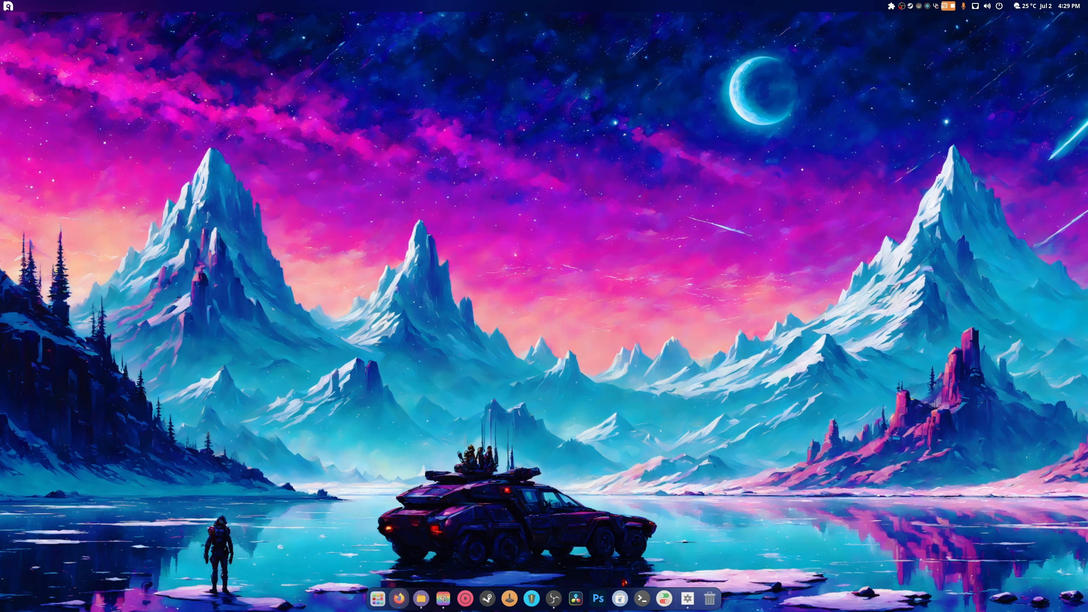
{"action": "left_click_drag", "start_coordinate": [250, 44], "coordinate": [387, 154]}
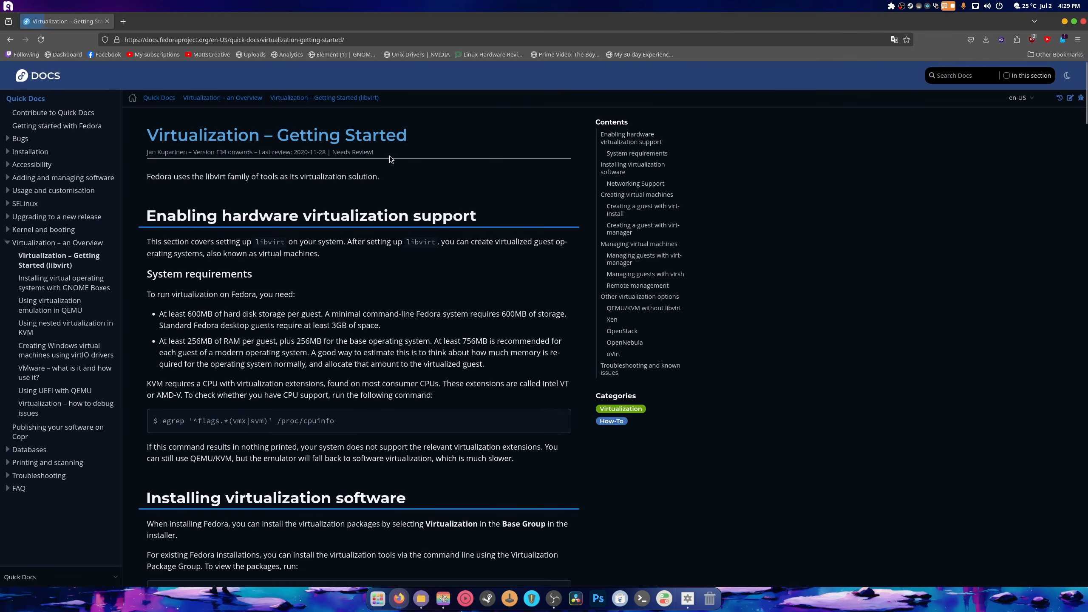
{"action": "scroll", "coordinate": [445, 332], "scroll_direction": "down", "scroll_amount": 10}
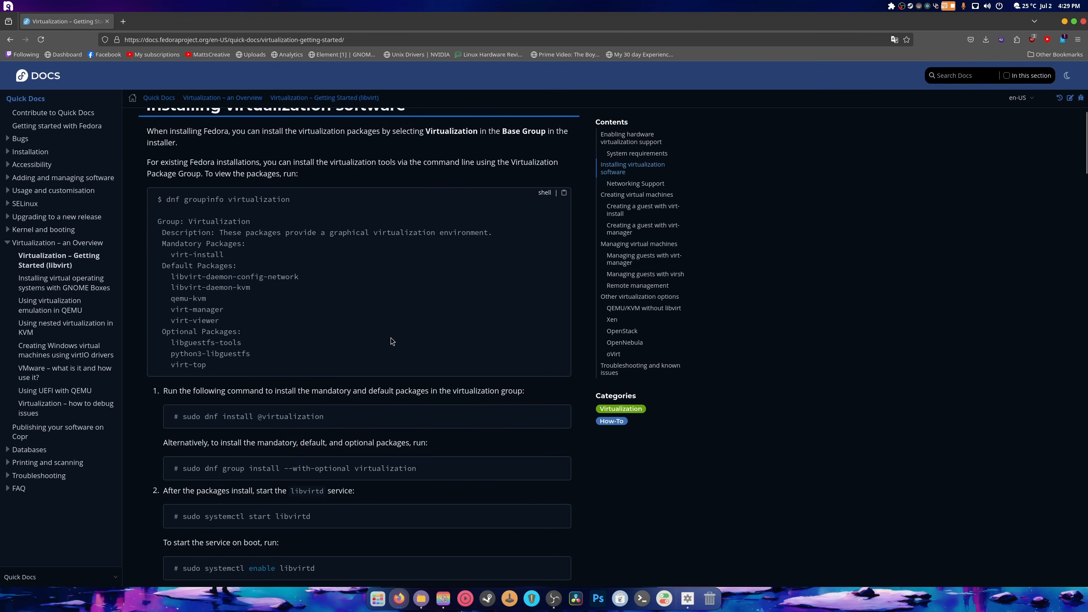
{"action": "scroll", "coordinate": [385, 332], "scroll_direction": "down", "scroll_amount": 4}
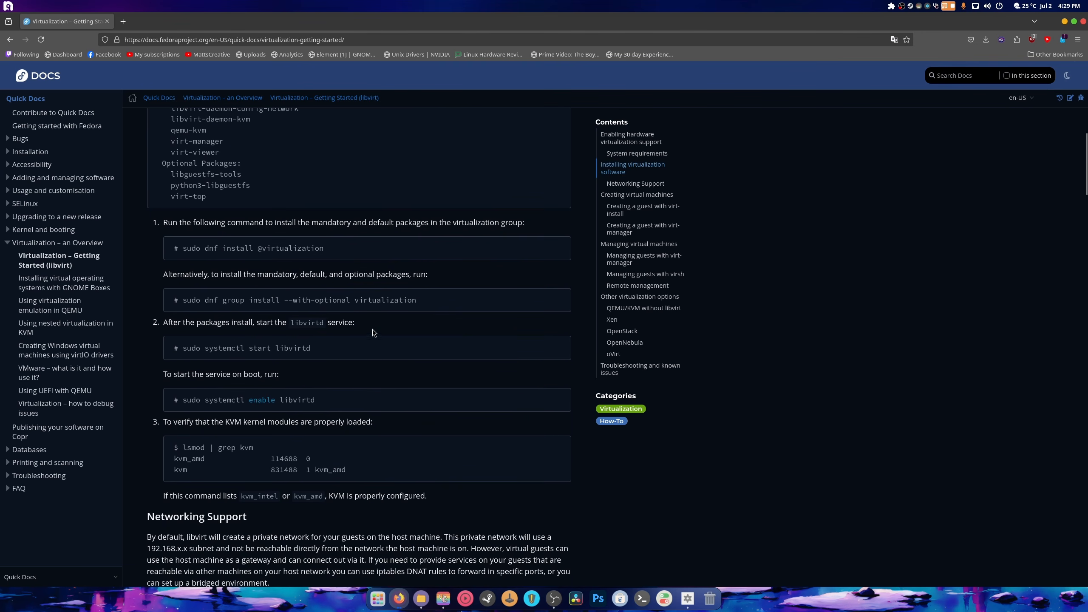
{"action": "left_click", "coordinate": [564, 242]}
{"action": "left_click", "coordinate": [642, 598]}
{"action": "right_click", "coordinate": [467, 285]}
{"action": "left_click", "coordinate": [467, 283]}
{"action": "key", "text": "Return"}
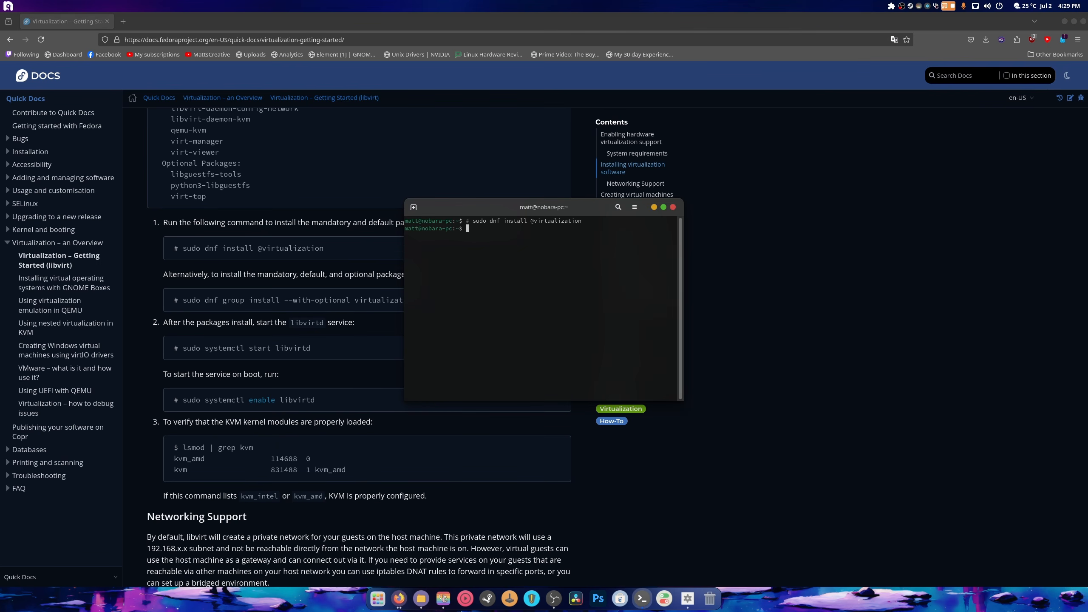
{"action": "key", "text": "Up"}
{"action": "key", "text": "Right"}
{"action": "key", "text": "BackSpace"}
{"action": "key", "text": "BackSpace"}
{"action": "key", "text": "Return"}
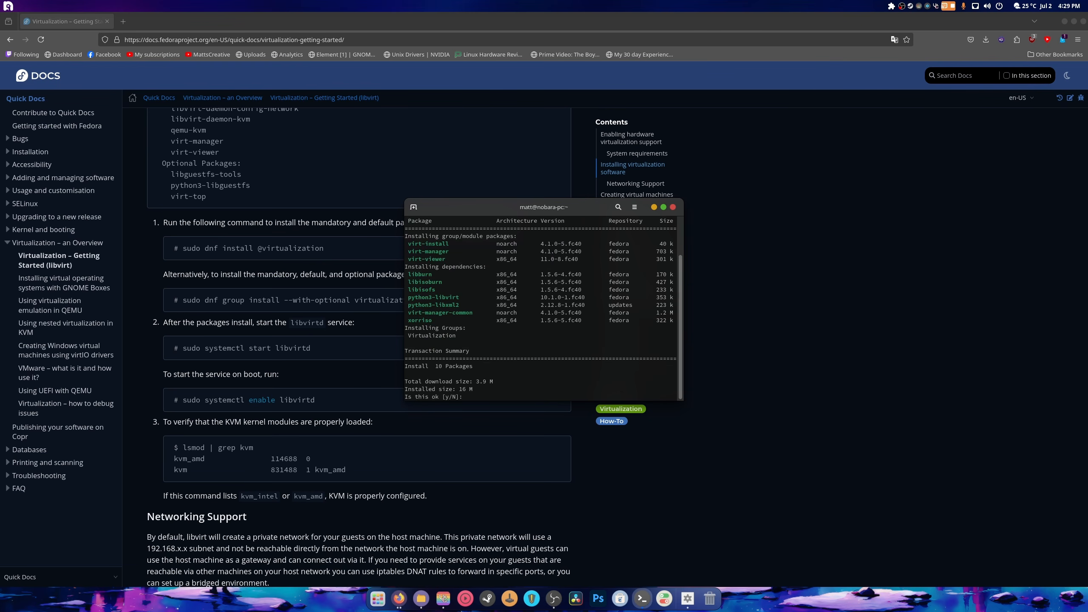
{"action": "type", "text": "y"}
{"action": "key", "text": "Return"}
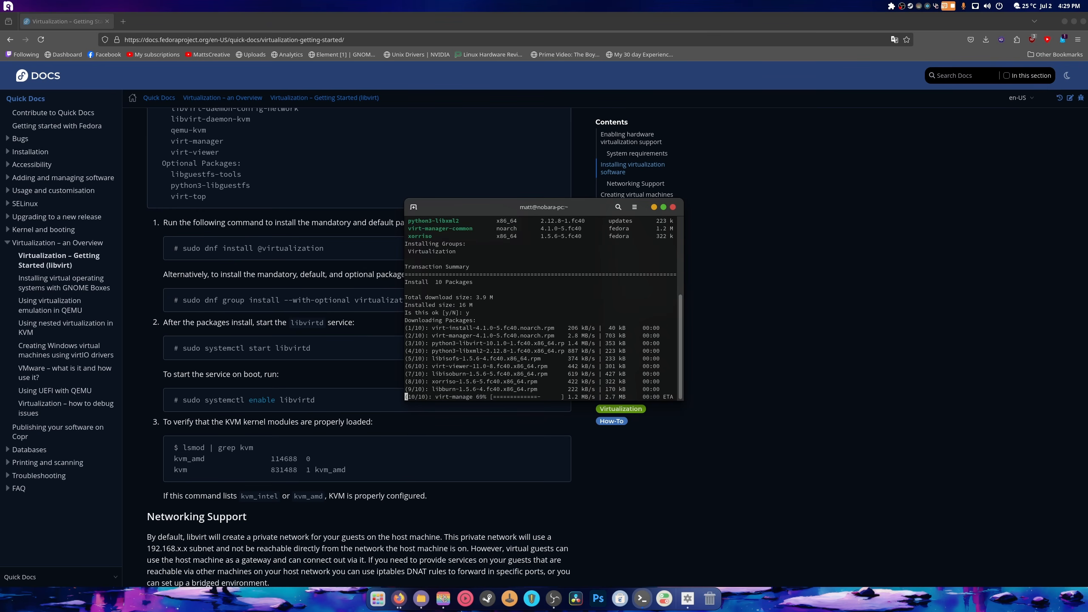
- Copy 'sudo systemctl start libvirtd' from the docs and run it in the terminal
{"action": "left_click_drag", "start_coordinate": [527, 209], "coordinate": [872, 199]}
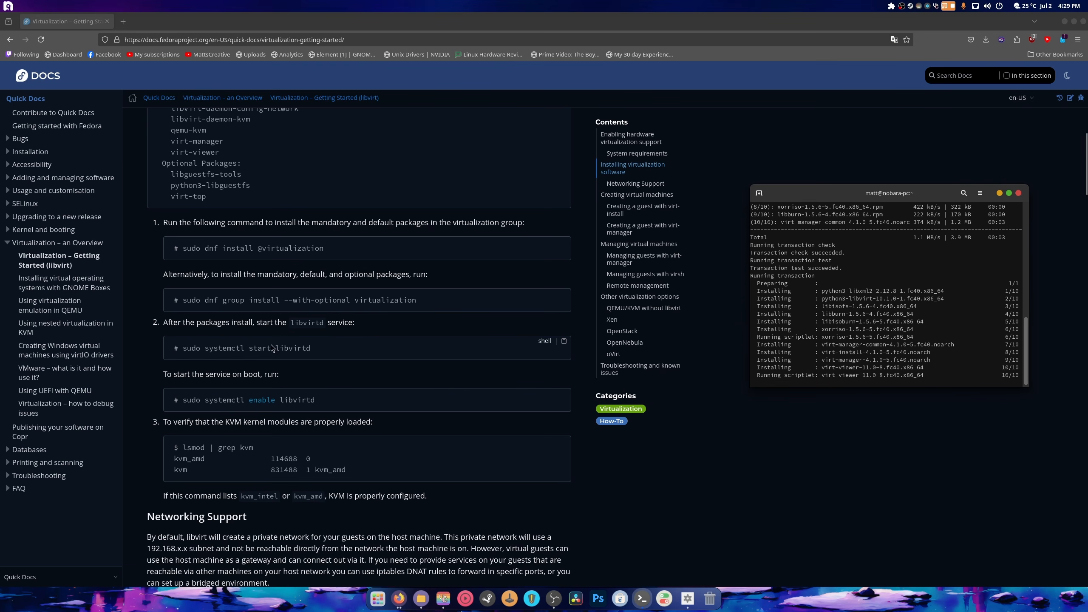
{"action": "left_click_drag", "start_coordinate": [316, 348], "coordinate": [184, 350]}
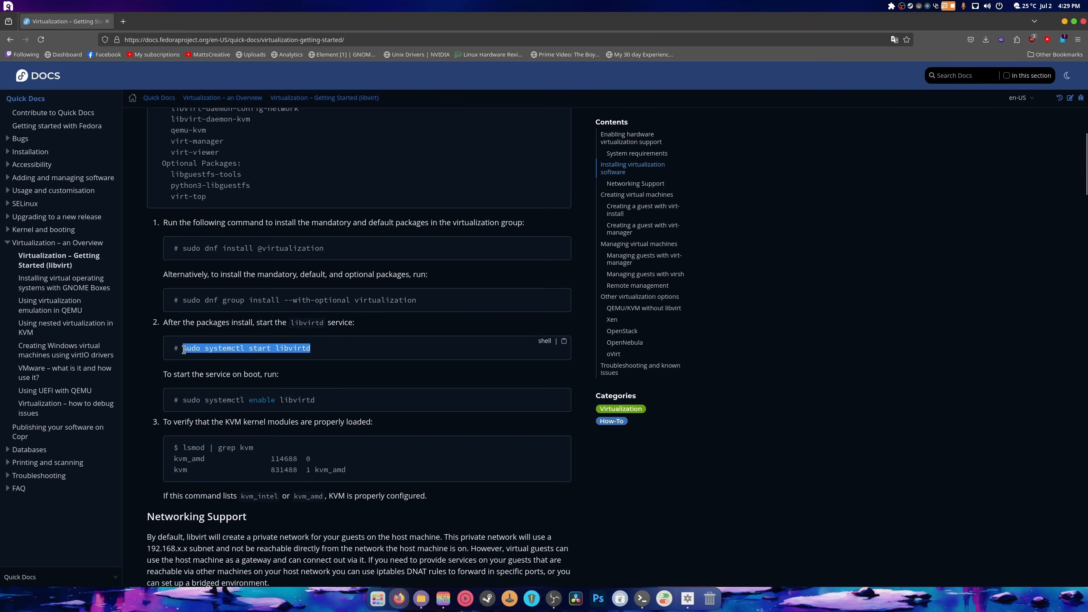
{"action": "right_click", "coordinate": [184, 350]}
{"action": "left_click", "coordinate": [202, 356]}
{"action": "left_click", "coordinate": [642, 599]}
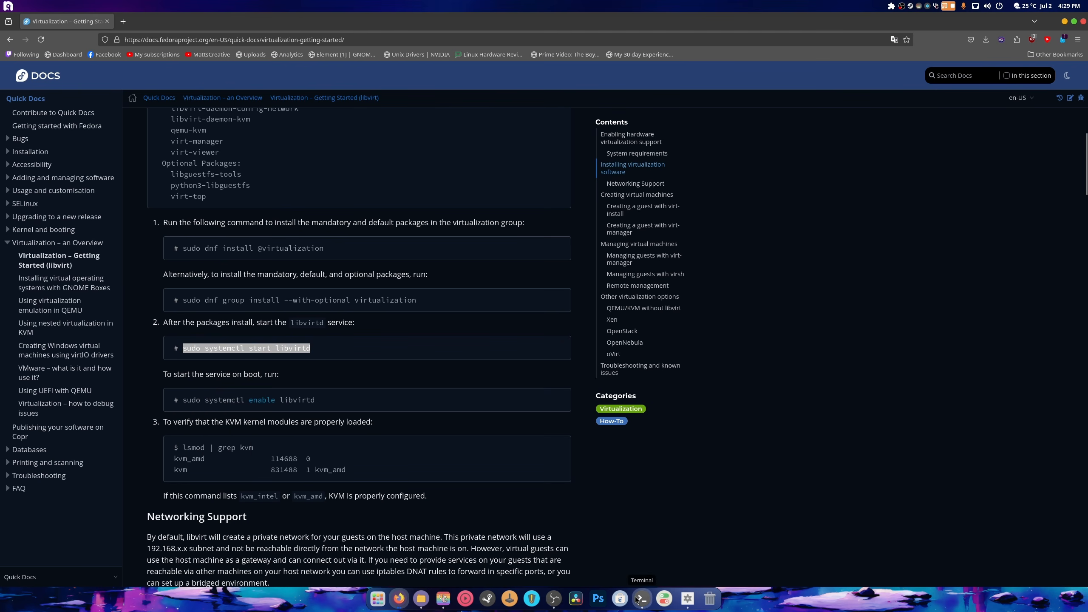
{"action": "right_click", "coordinate": [832, 330]}
{"action": "left_click", "coordinate": [857, 356]}
{"action": "key", "text": "Return"}
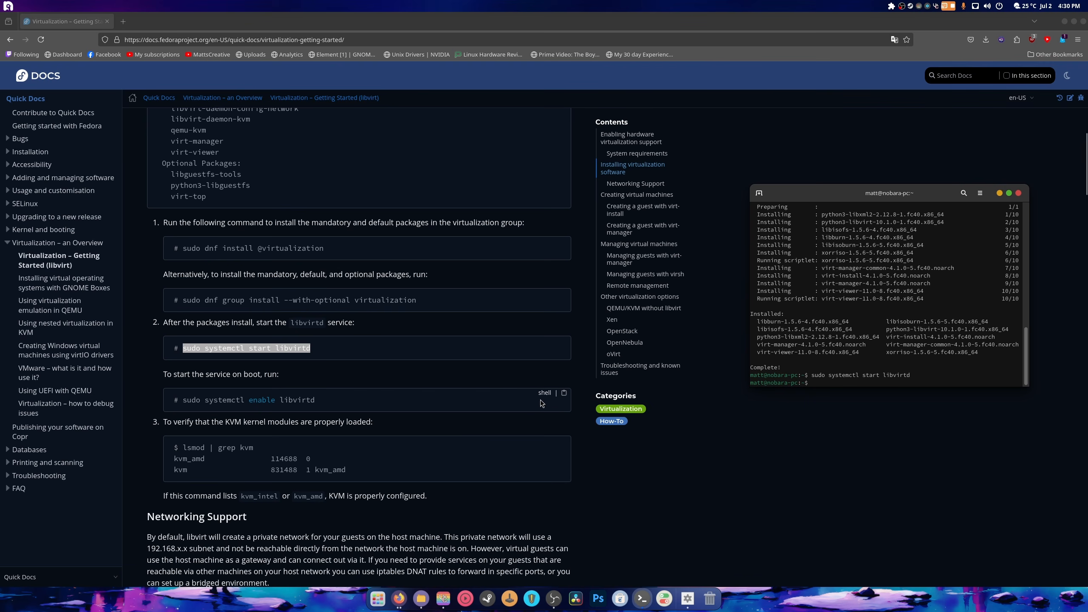
- Run 'sudo systemctl enable libvirtd' to enable it at boot, then close the terminal
{"action": "left_click_drag", "start_coordinate": [316, 400], "coordinate": [185, 401]}
{"action": "right_click", "coordinate": [185, 401]}
{"action": "left_click", "coordinate": [201, 407]}
{"action": "left_click", "coordinate": [642, 600]}
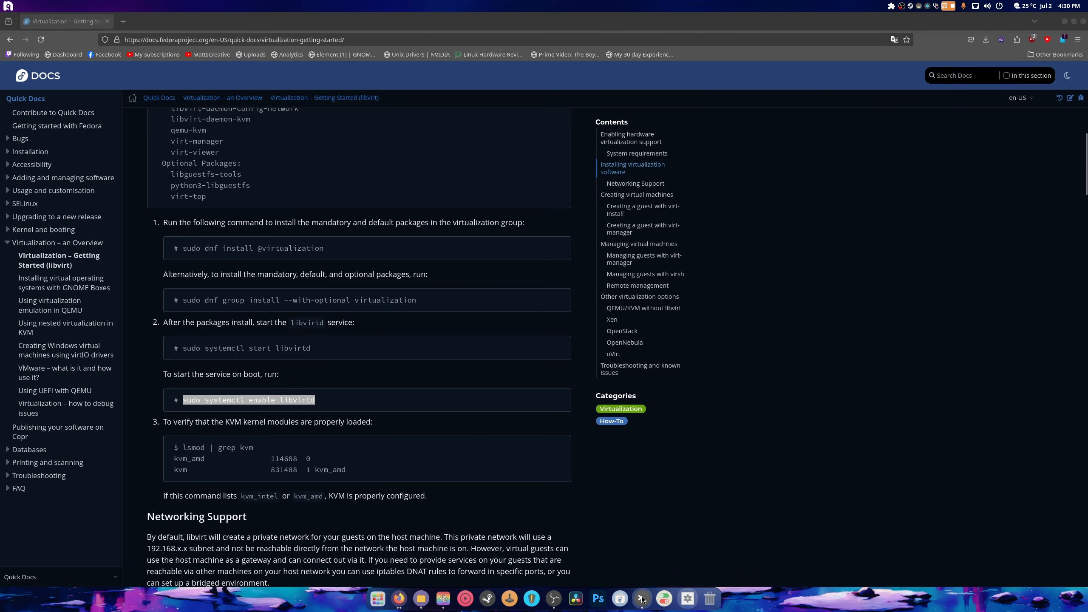
{"action": "right_click", "coordinate": [872, 352]}
{"action": "left_click", "coordinate": [903, 379]}
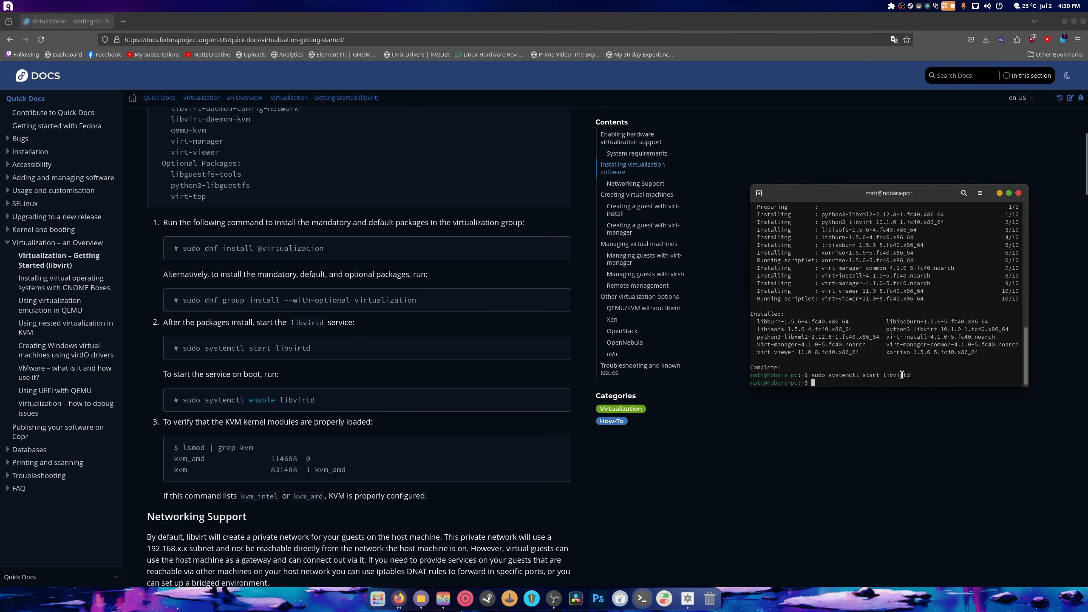
{"action": "key", "text": "Return"}
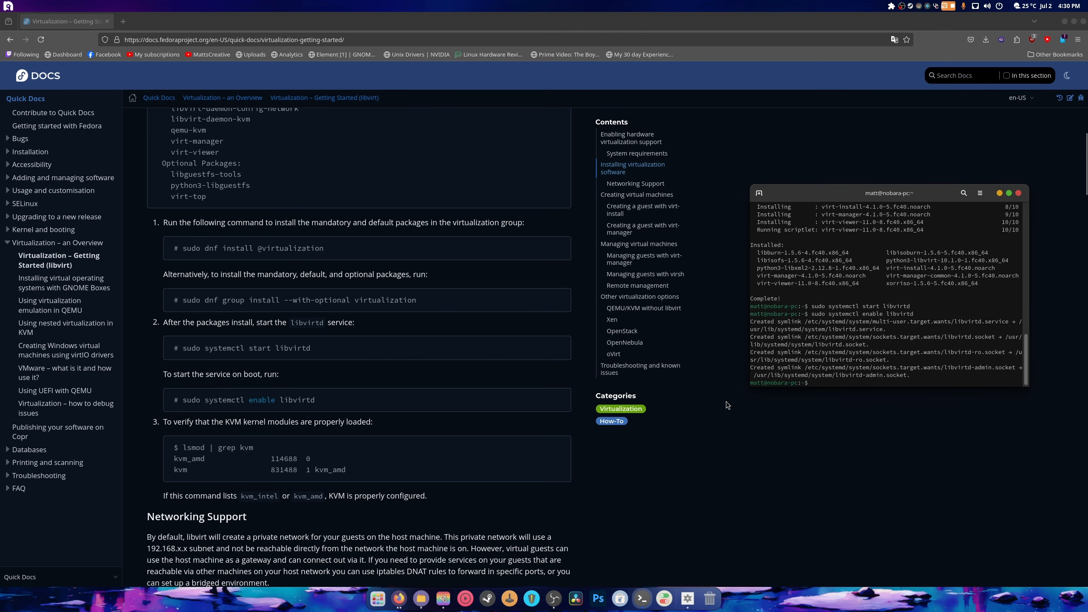
{"action": "left_click", "coordinate": [1019, 194]}
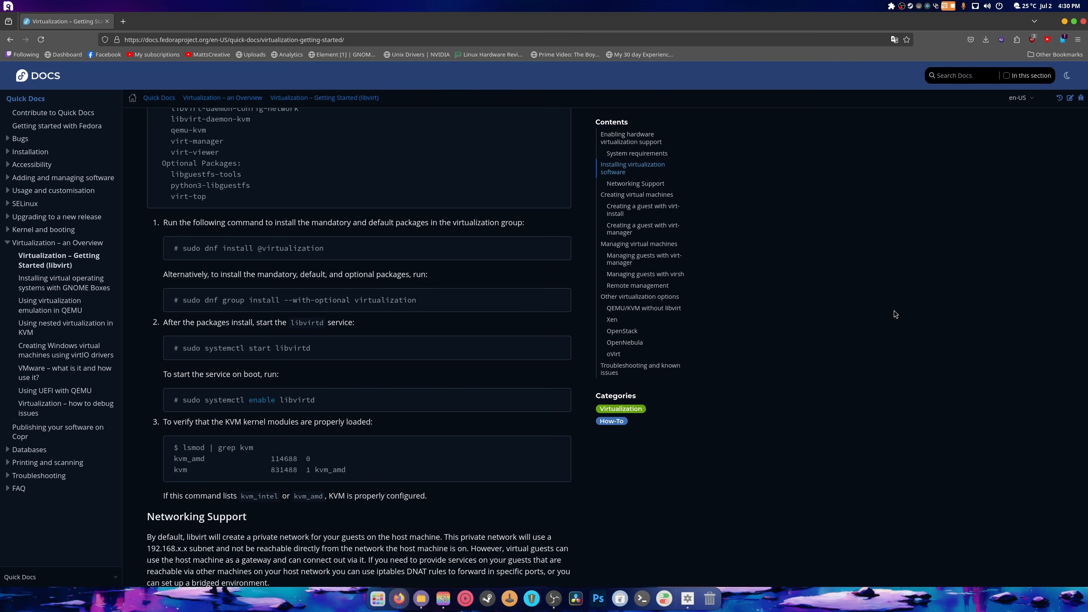
- Close Firefox and launch Virtual Machine Manager from the application launcher, positioning its window
{"action": "left_click", "coordinate": [1083, 21]}
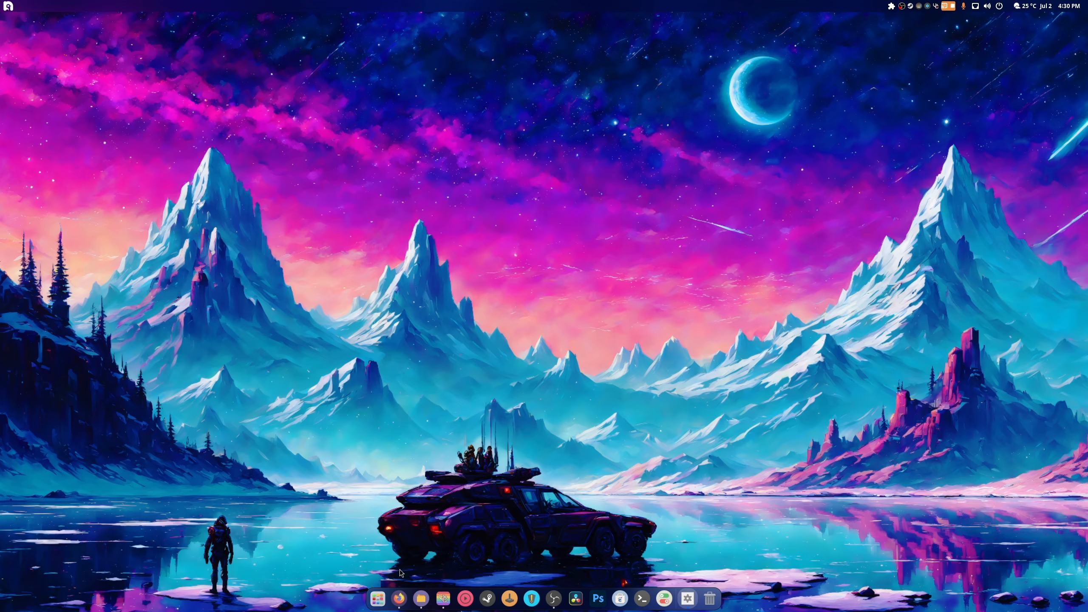
{"action": "left_click", "coordinate": [377, 599]}
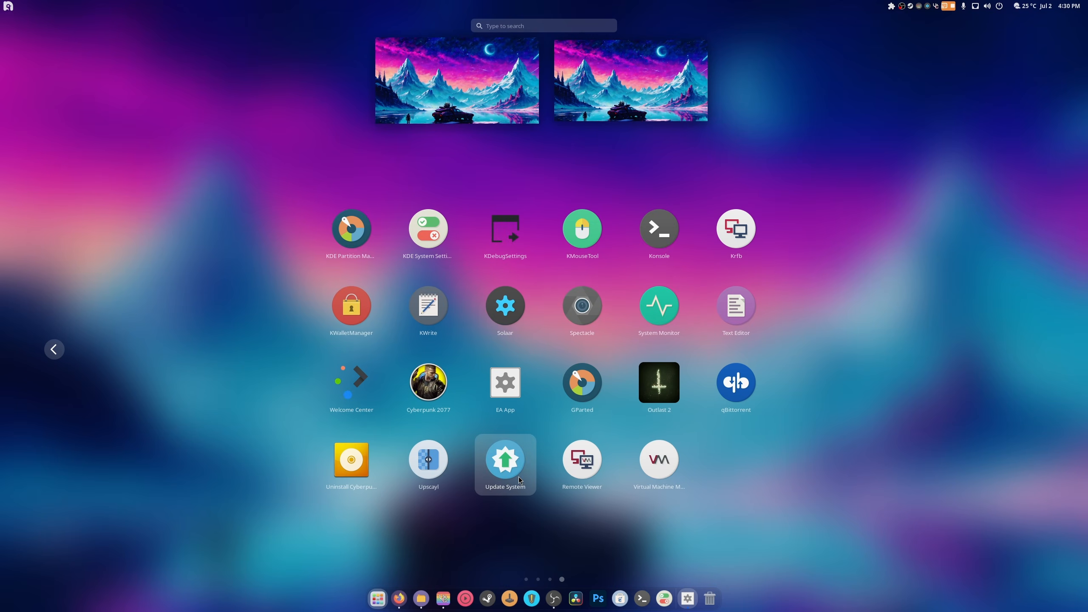
{"action": "left_click", "coordinate": [696, 461]}
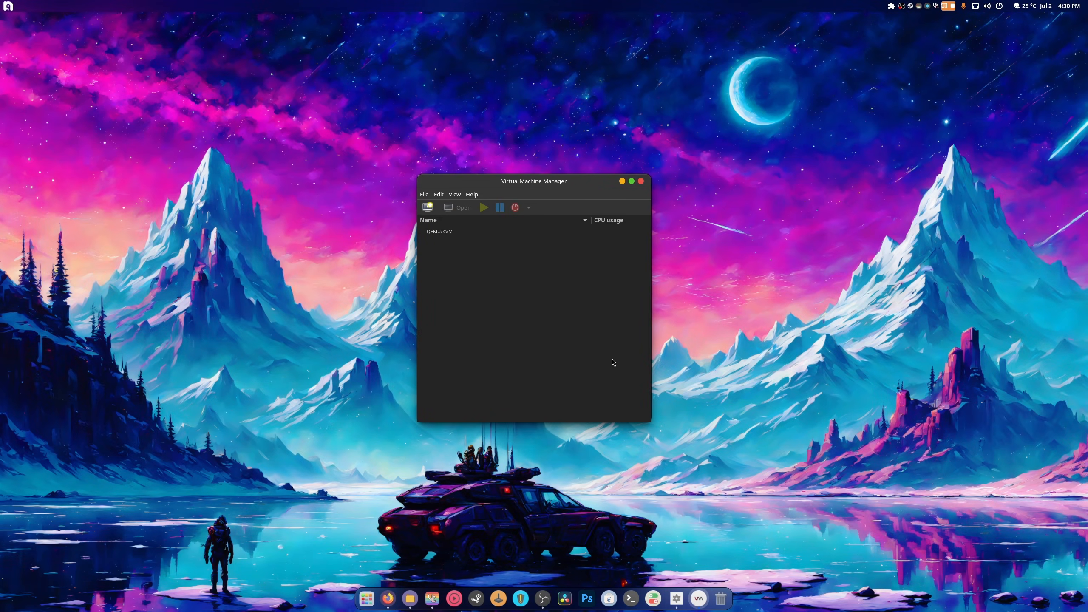
{"action": "left_click_drag", "start_coordinate": [525, 192], "coordinate": [482, 144]}
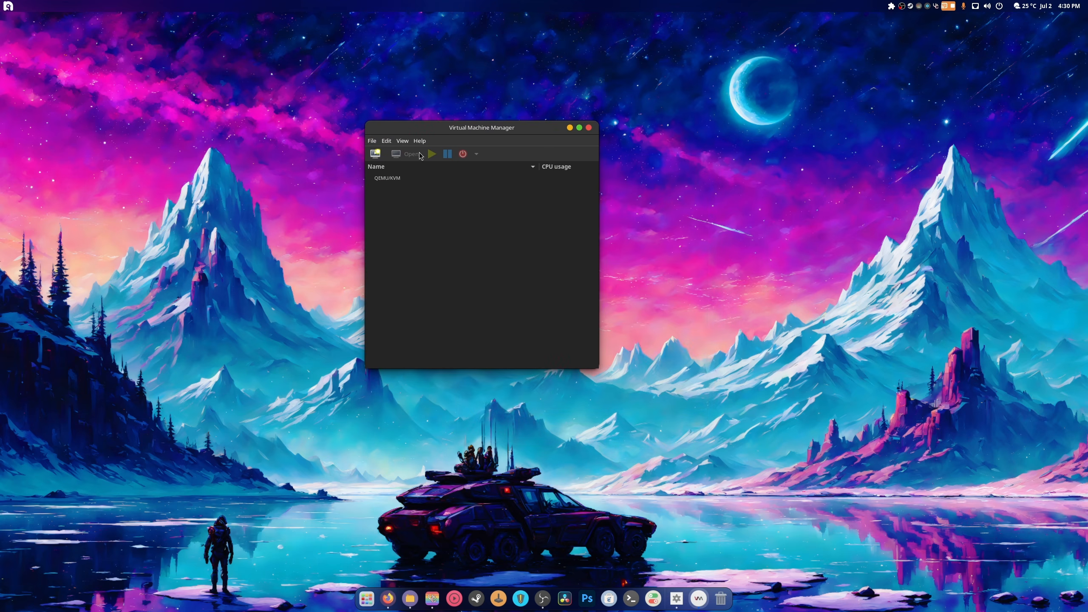
- Start a new VM from local install media using the downloaded Raw CD image ISO
{"action": "left_click", "coordinate": [374, 156]}
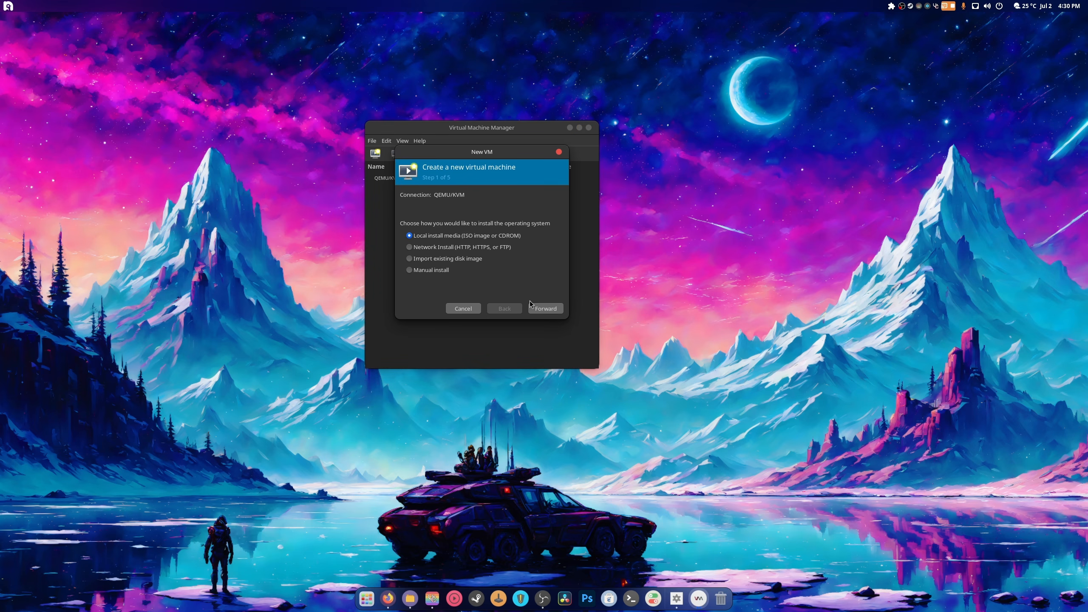
{"action": "left_click", "coordinate": [544, 309]}
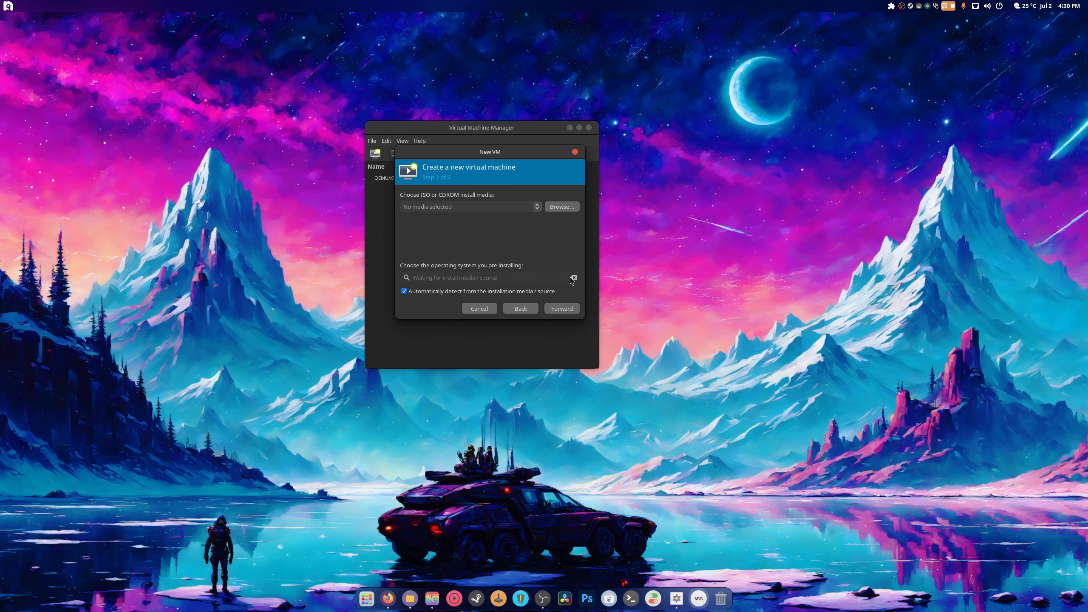
{"action": "left_click", "coordinate": [557, 208]}
{"action": "left_click", "coordinate": [537, 344]}
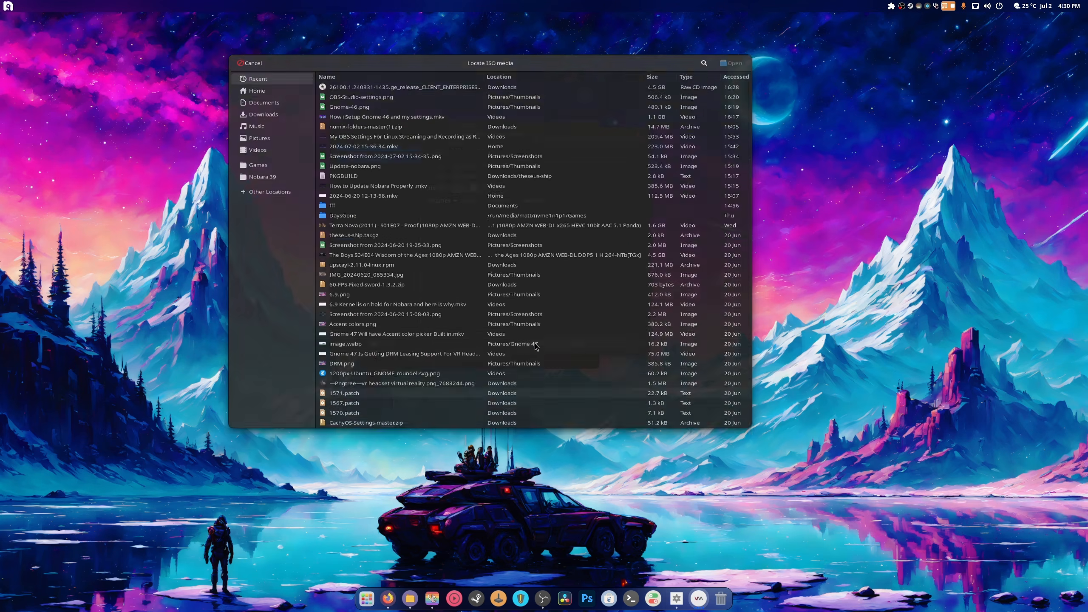
{"action": "left_click", "coordinate": [355, 74]}
{"action": "double_click", "coordinate": [354, 75]}
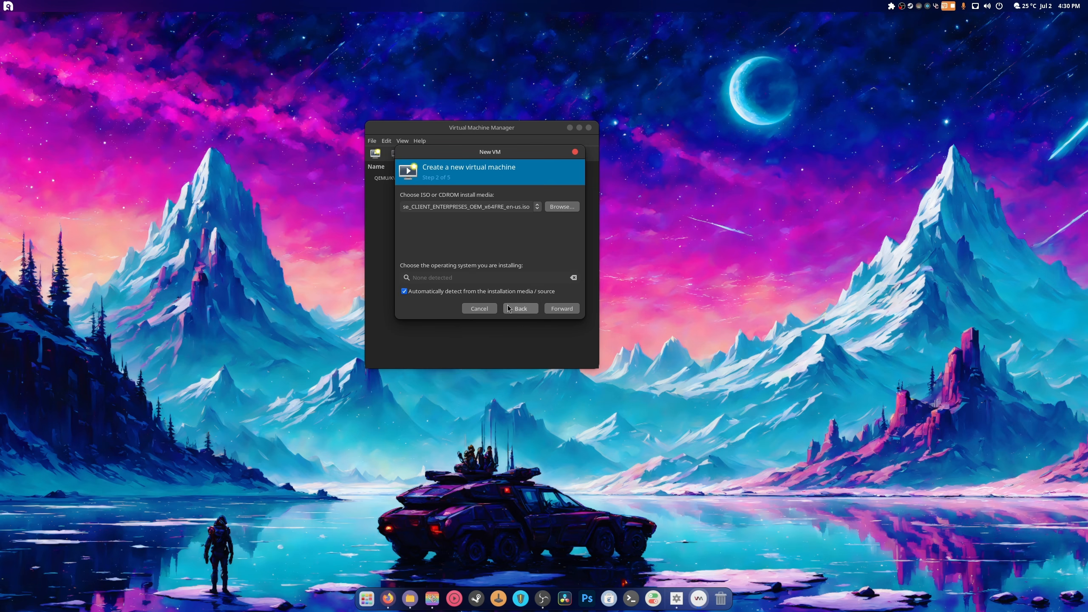
- Turn off automatic OS detection and set the operating system to Microsoft Windows 11
{"action": "left_click", "coordinate": [562, 308]}
{"action": "left_click", "coordinate": [509, 273]}
{"action": "left_click", "coordinate": [405, 291]}
{"action": "left_click", "coordinate": [433, 278]}
{"action": "type", "text": "windows"}
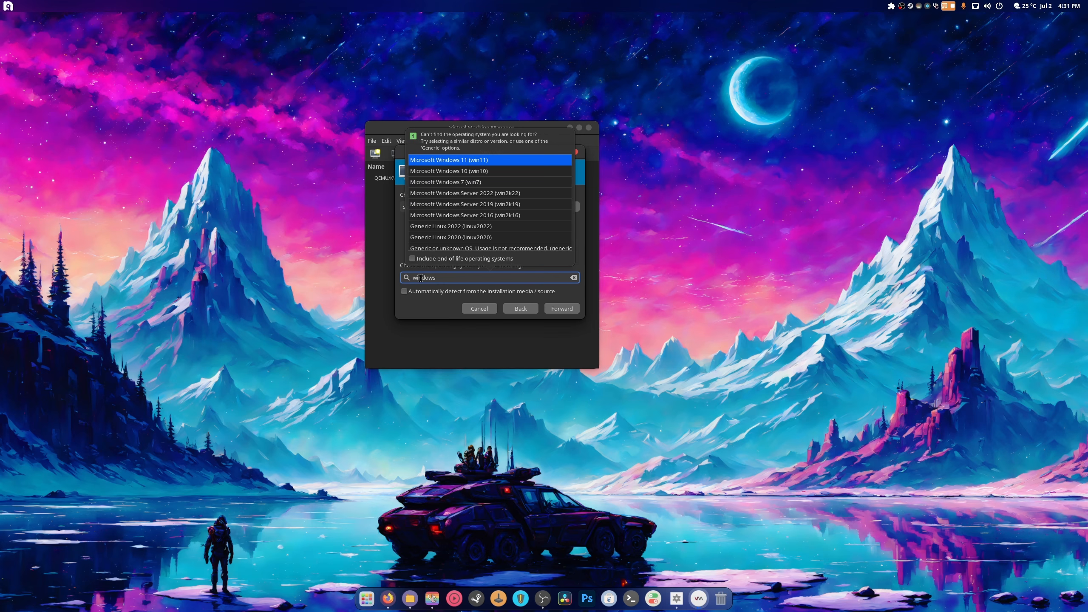
{"action": "left_click", "coordinate": [487, 161]}
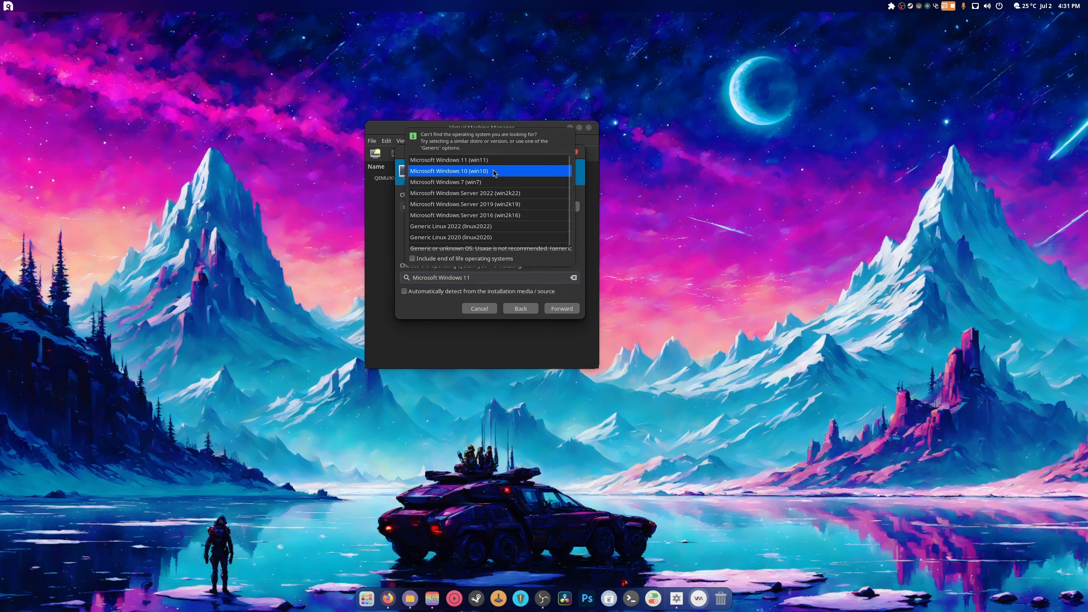
{"action": "left_click", "coordinate": [546, 310]}
- Give the VM 16000 MiB memory, 6 CPUs and a 128 GiB disk, customising before install
{"action": "key", "text": "Return"}
{"action": "type", "text": "1600"}
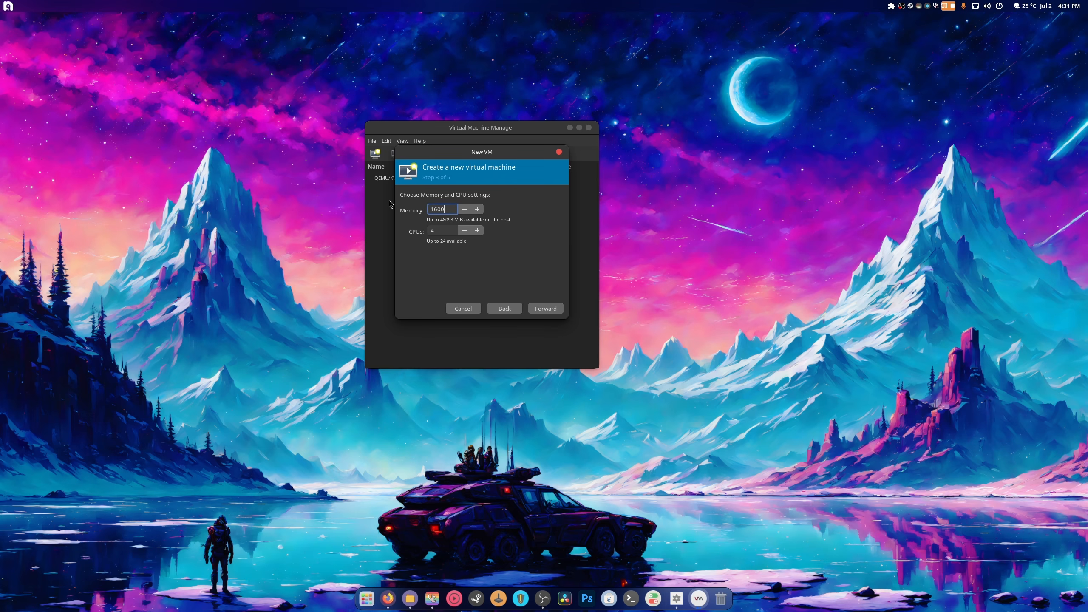
{"action": "key", "text": "Tab"}
{"action": "type", "text": "6"}
{"action": "left_click", "coordinate": [539, 309]}
{"action": "left_click", "coordinate": [540, 309]}
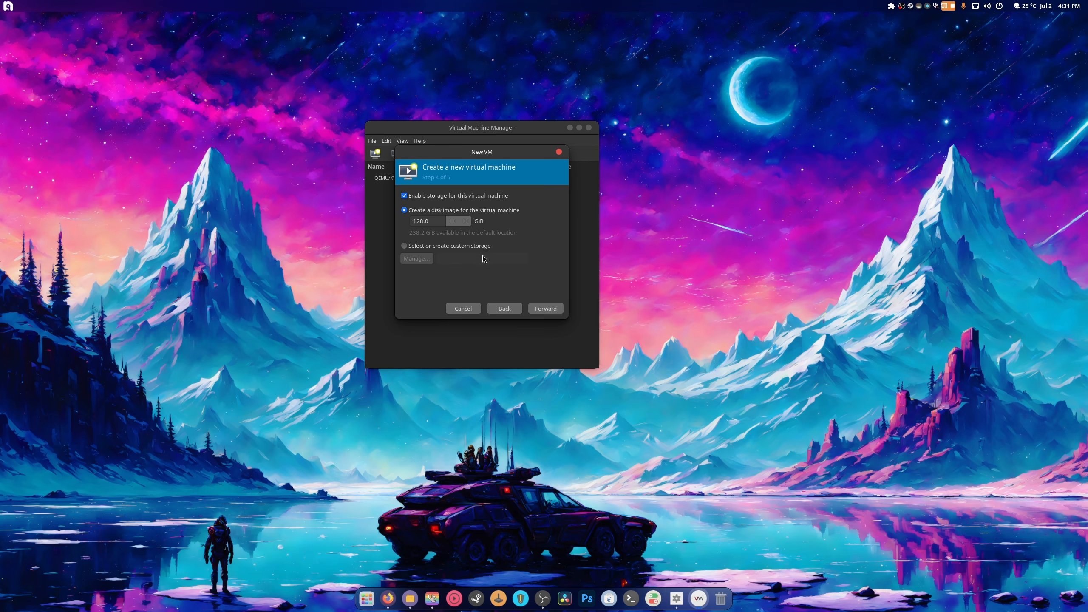
{"action": "left_click", "coordinate": [550, 309]}
{"action": "left_click", "coordinate": [431, 276]}
- Finish the wizard, review the TPM and USB settings, then start Add Hardware with a terminal alongside
{"action": "left_click", "coordinate": [551, 308]}
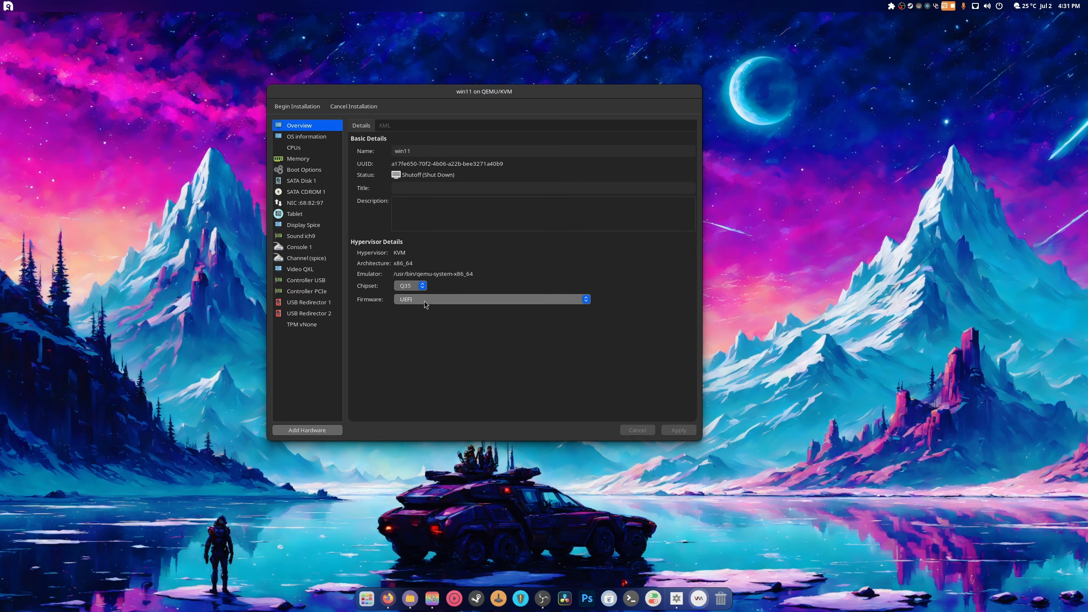
{"action": "left_click", "coordinate": [305, 325]}
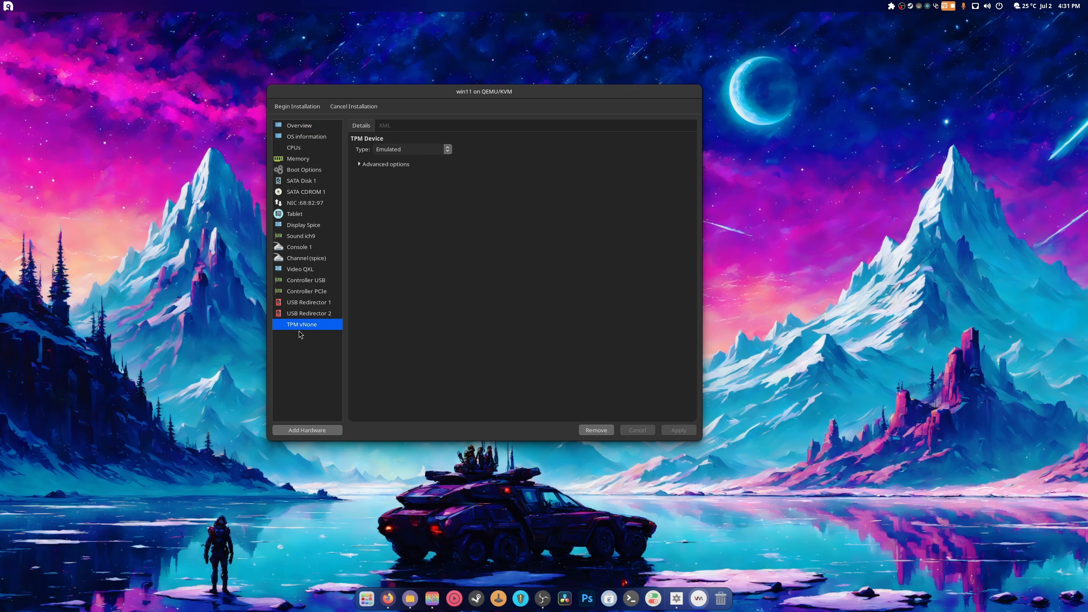
{"action": "left_click", "coordinate": [323, 308]}
{"action": "left_click", "coordinate": [324, 313]}
{"action": "left_click", "coordinate": [322, 302]}
{"action": "left_click", "coordinate": [317, 281]}
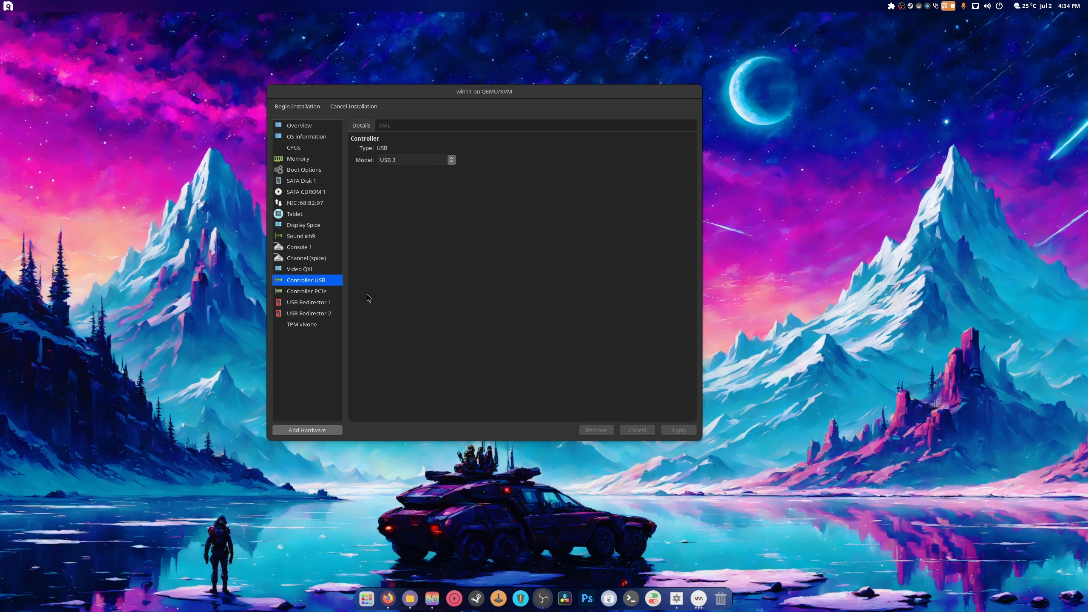
{"action": "left_click", "coordinate": [319, 431]}
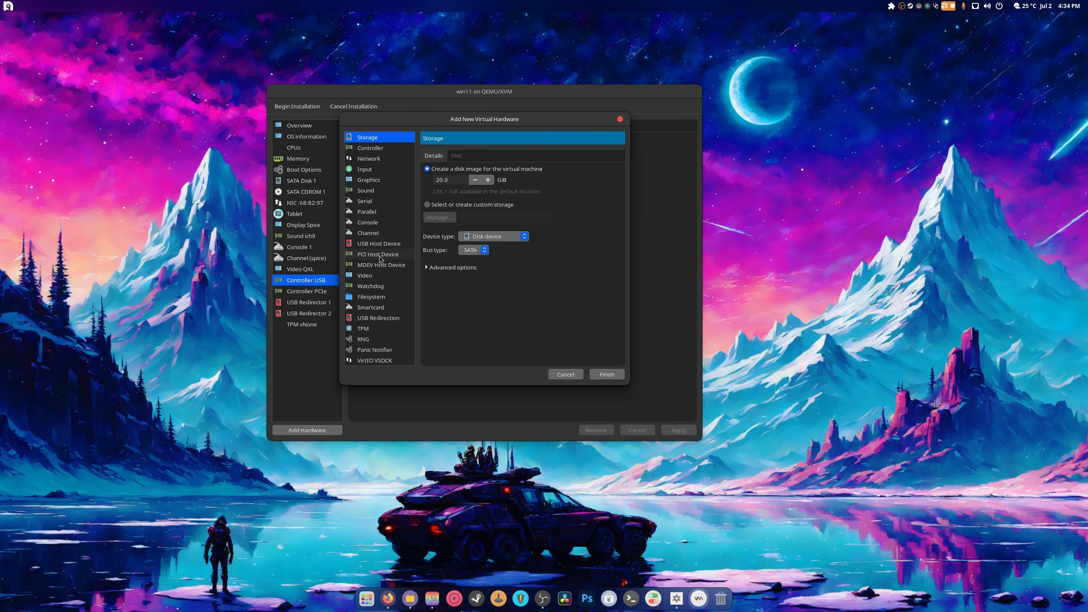
{"action": "left_click", "coordinate": [631, 598]}
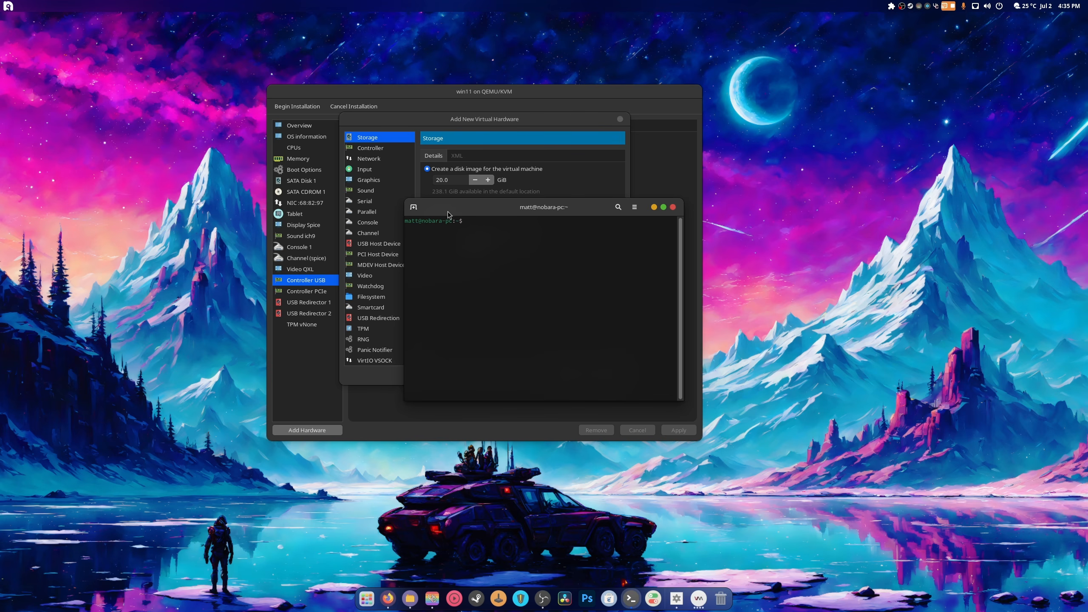
- Maximise the terminal, enlarge its font, and run lsusb to list connected USB devices
{"action": "left_click_drag", "start_coordinate": [457, 209], "coordinate": [445, 5]}
{"action": "right_click", "coordinate": [482, 280]}
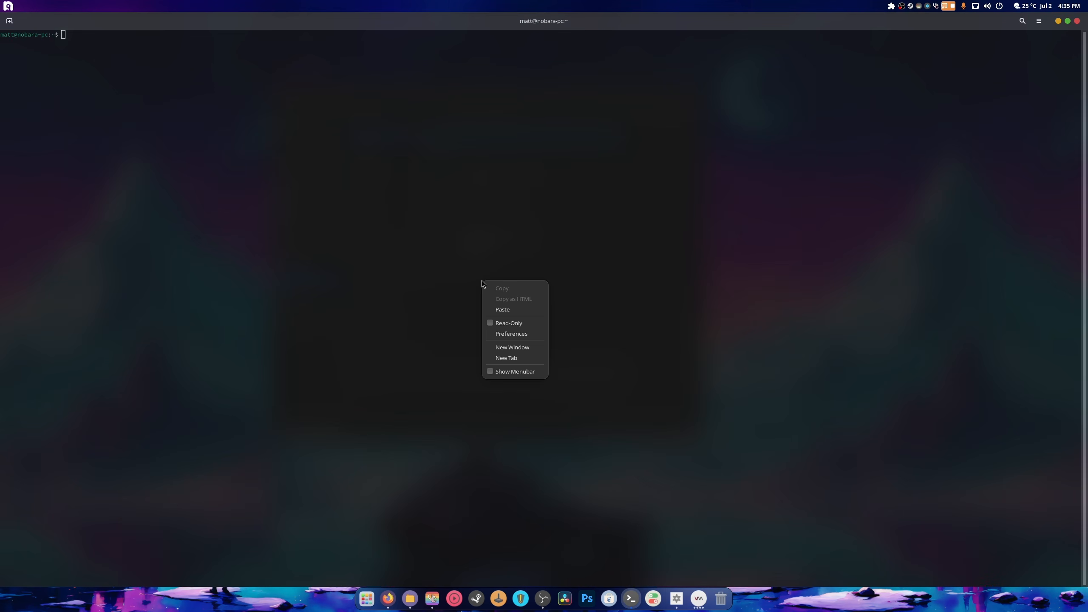
{"action": "left_click", "coordinate": [179, 408]}
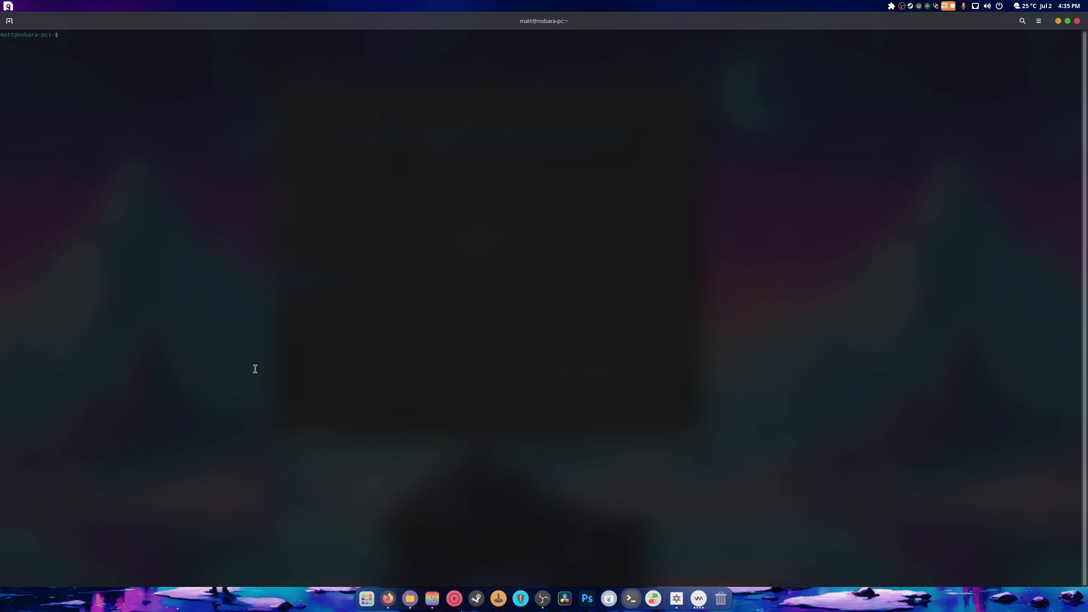
{"action": "key", "text": "ctrl+plus"}
{"action": "key", "text": "ctrl+plus"}
{"action": "key", "text": "ctrl+plus"}
{"action": "key", "text": "ctrl+plus"}
{"action": "type", "text": "lsusb"}
{"action": "key", "text": "Return"}
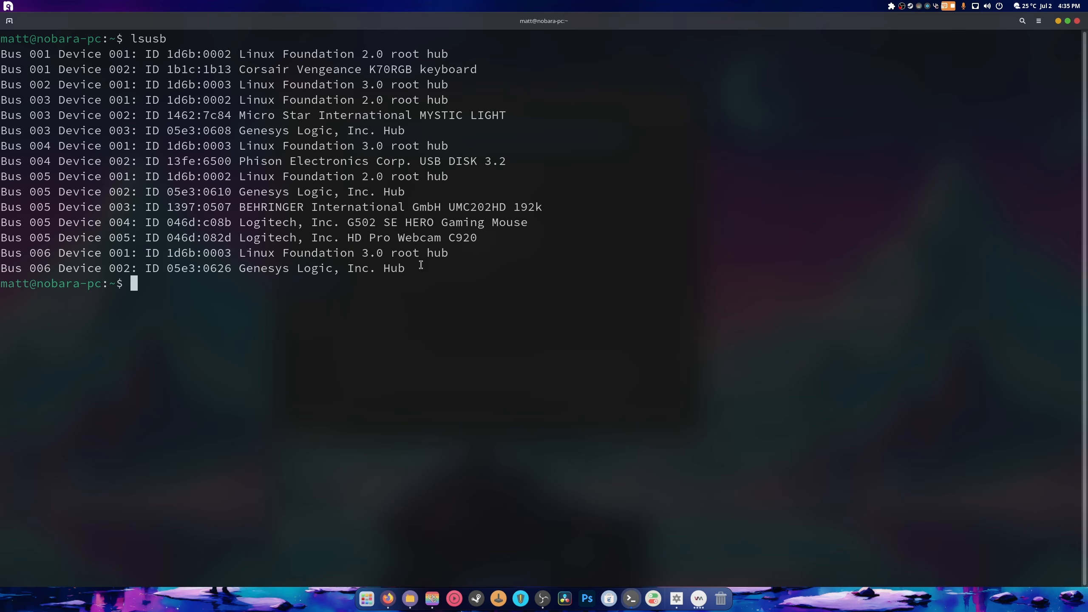
- Highlight the Phison USB DISK 3.2 entry and its ID 13fe:6500, then move the terminal right
{"action": "left_click_drag", "start_coordinate": [418, 131], "coordinate": [222, 131]}
{"action": "left_click", "coordinate": [286, 150]}
{"action": "left_click_drag", "start_coordinate": [499, 161], "coordinate": [242, 161]}
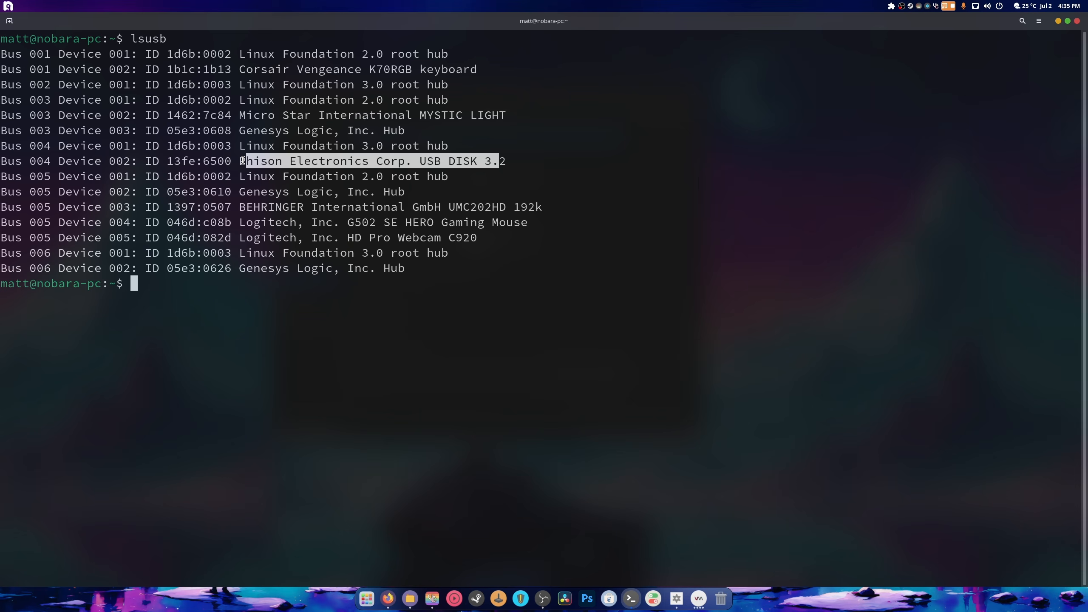
{"action": "left_click", "coordinate": [481, 163]}
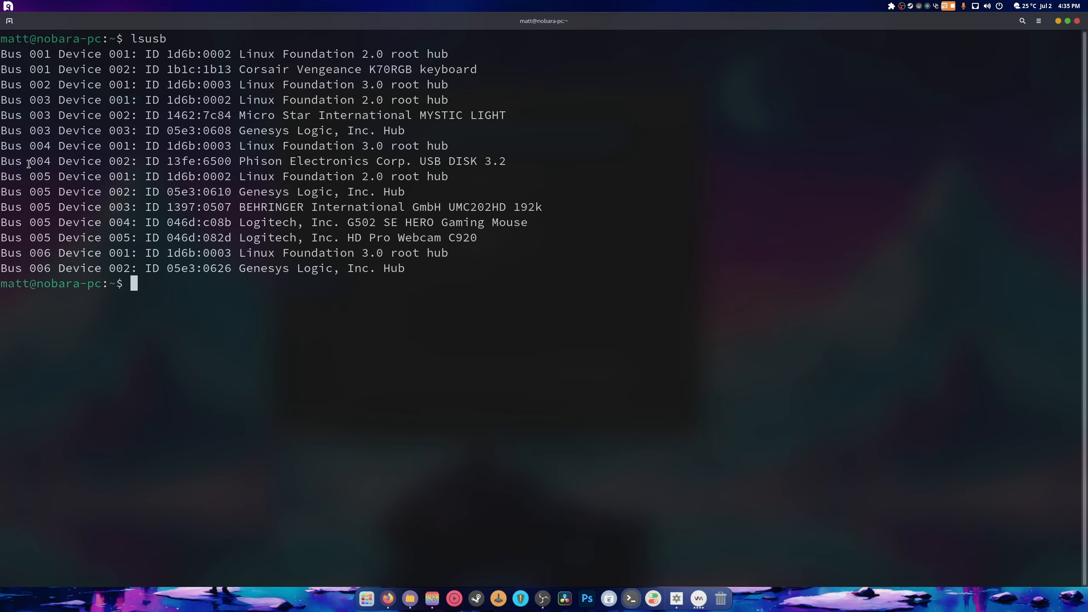
{"action": "left_click_drag", "start_coordinate": [168, 161], "coordinate": [236, 160]}
{"action": "left_click_drag", "start_coordinate": [234, 22], "coordinate": [706, 106]}
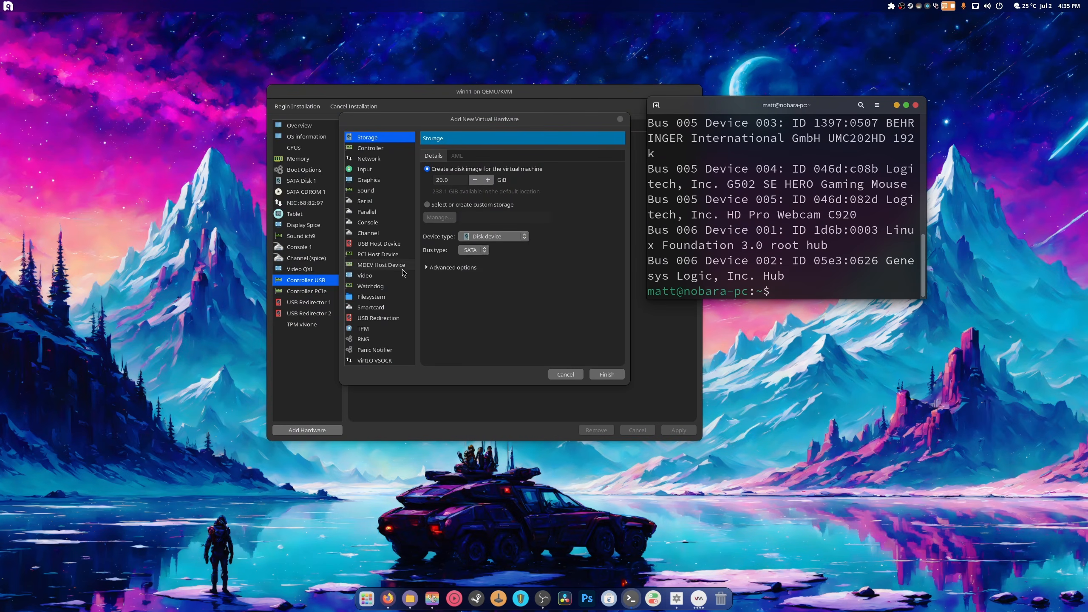
- Add USB host device 004:002 Phison Electronics Corp. USB DISK 3.2 to the win11 VM
{"action": "left_click", "coordinate": [396, 318]}
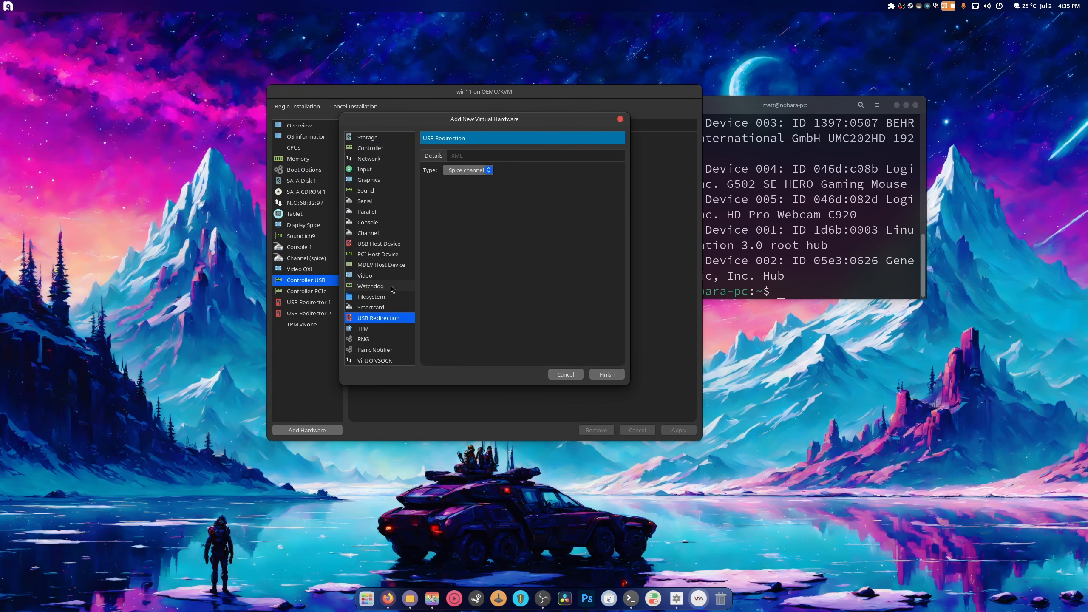
{"action": "left_click", "coordinate": [382, 245]}
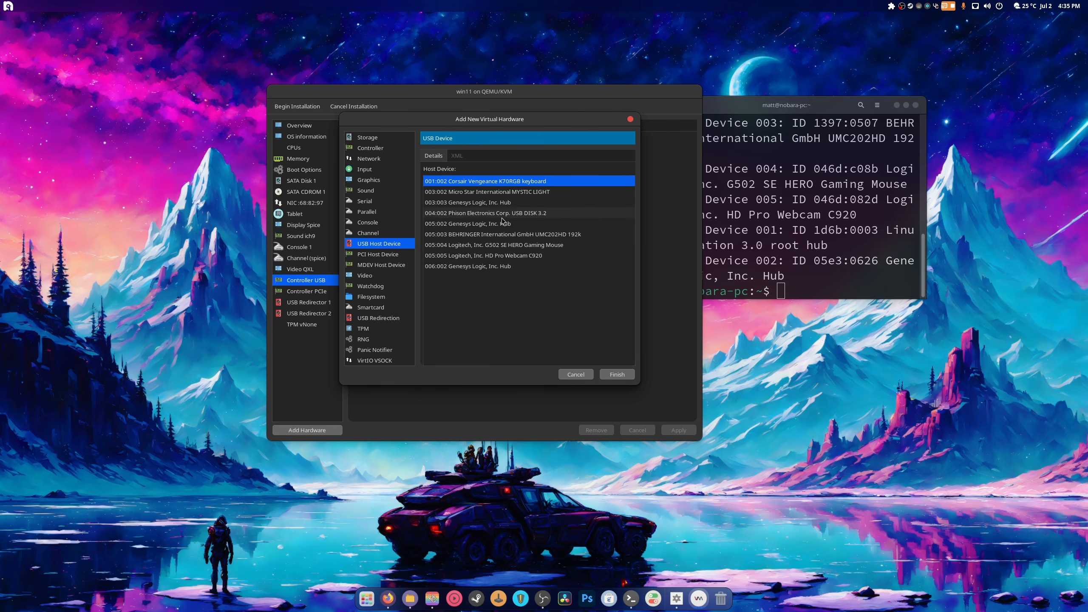
{"action": "left_click", "coordinate": [504, 214]}
{"action": "left_click", "coordinate": [618, 375]}
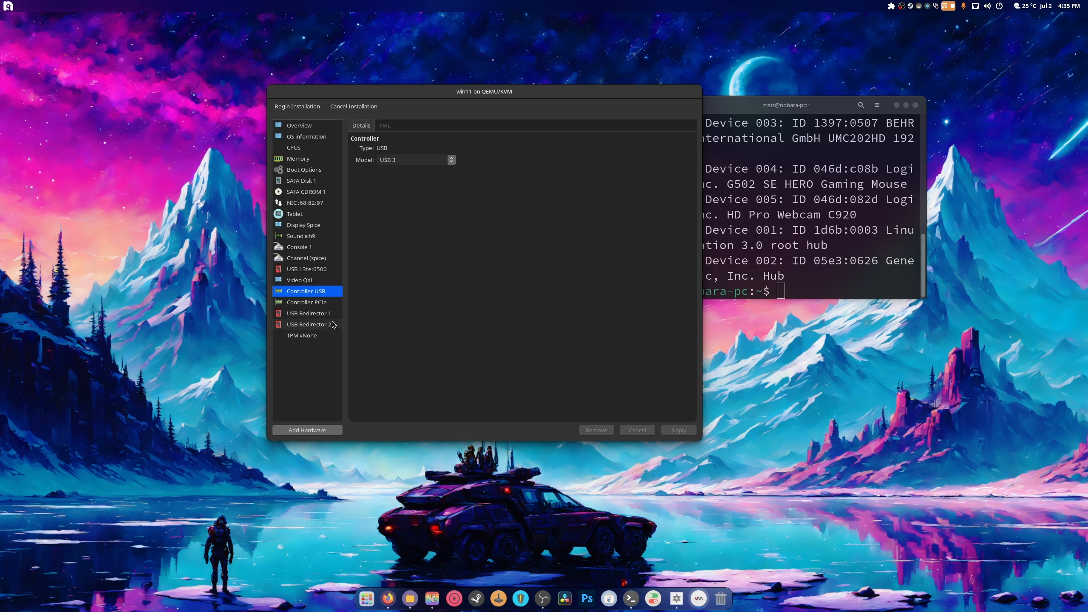
- Review the USB disk, network and boot settings, enabling the boot menu and answering the unapplied-changes prompt
{"action": "left_click", "coordinate": [328, 269]}
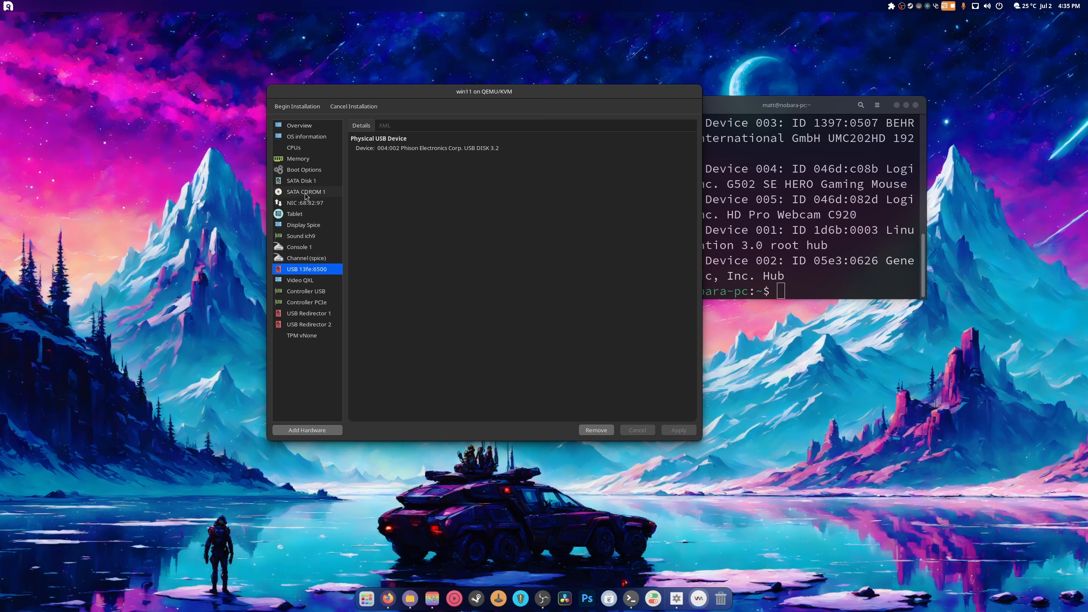
{"action": "left_click", "coordinate": [317, 202]}
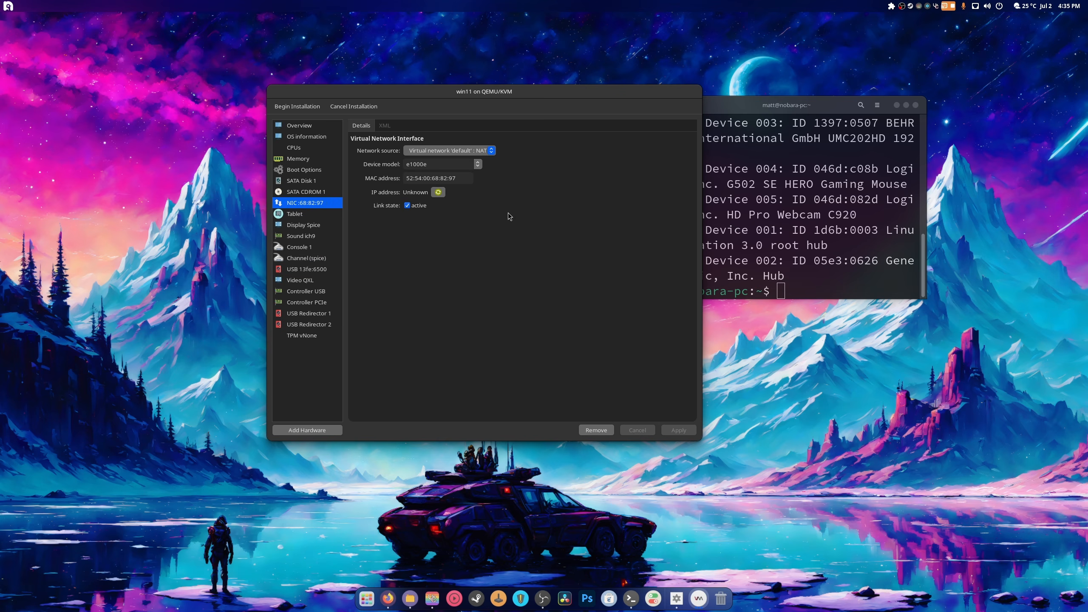
{"action": "left_click", "coordinate": [299, 173]}
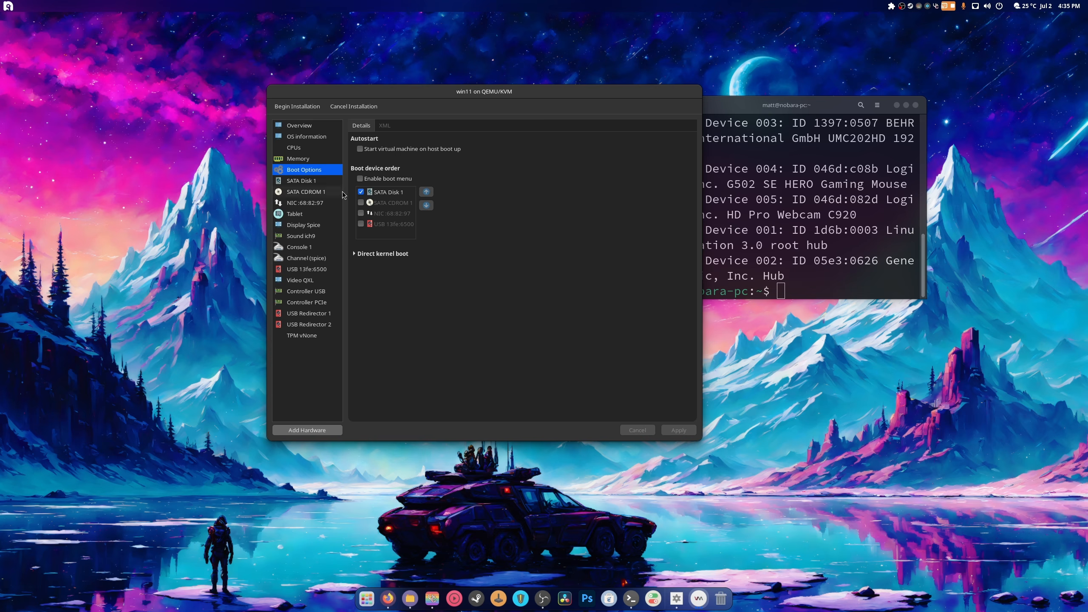
{"action": "left_click", "coordinate": [362, 179]}
{"action": "left_click", "coordinate": [293, 163]}
{"action": "left_click", "coordinate": [523, 294]}
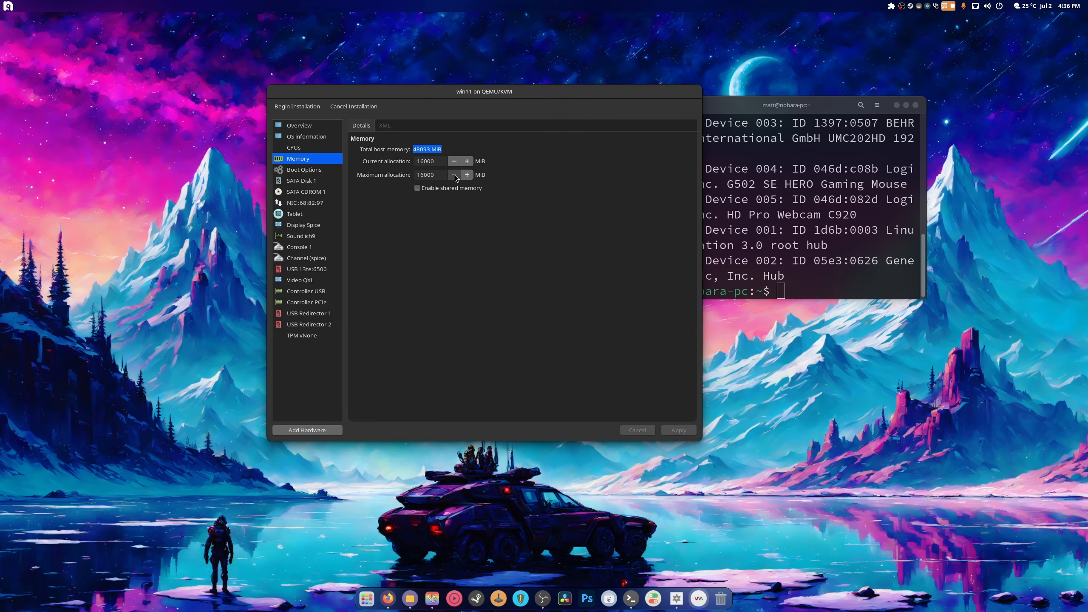
- Review the CPU, operating system, Spice display, sound and console settings of the win11 VM
{"action": "left_click", "coordinate": [305, 150]}
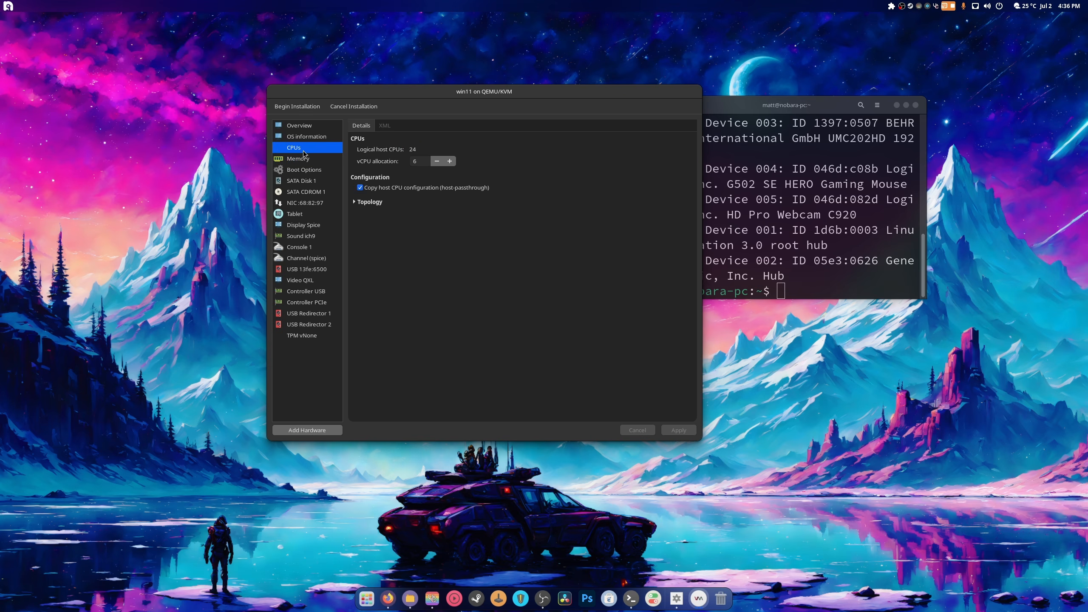
{"action": "left_click", "coordinate": [312, 141]}
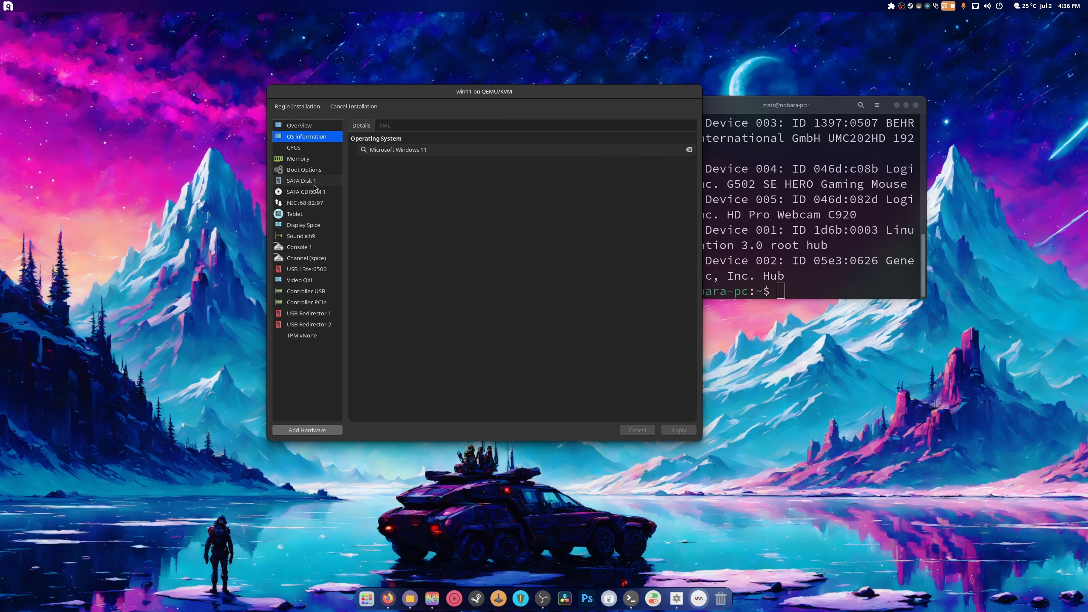
{"action": "left_click", "coordinate": [315, 225]}
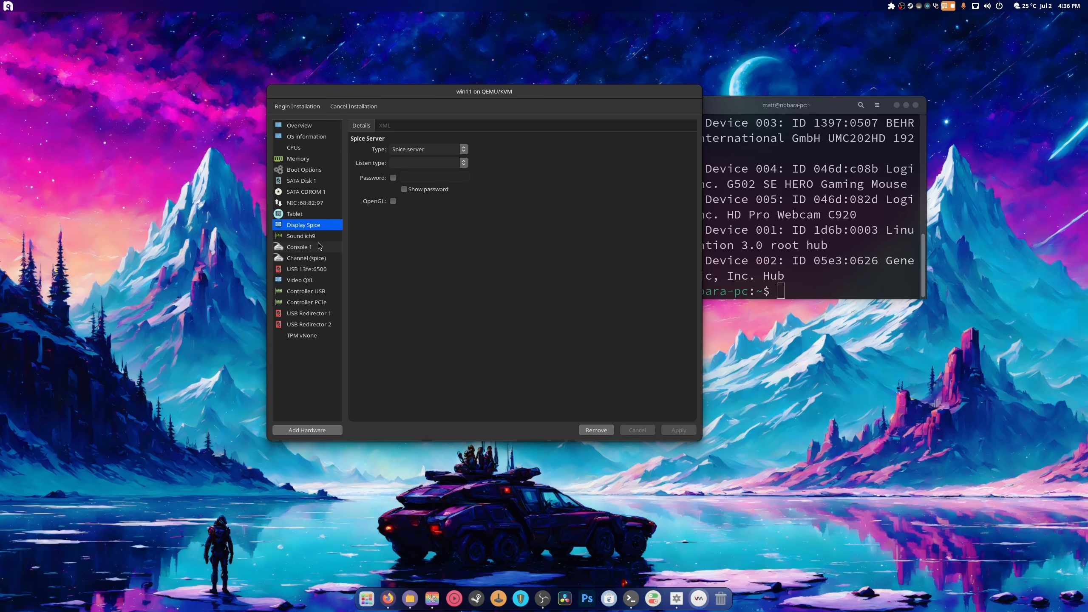
{"action": "left_click", "coordinate": [312, 236]}
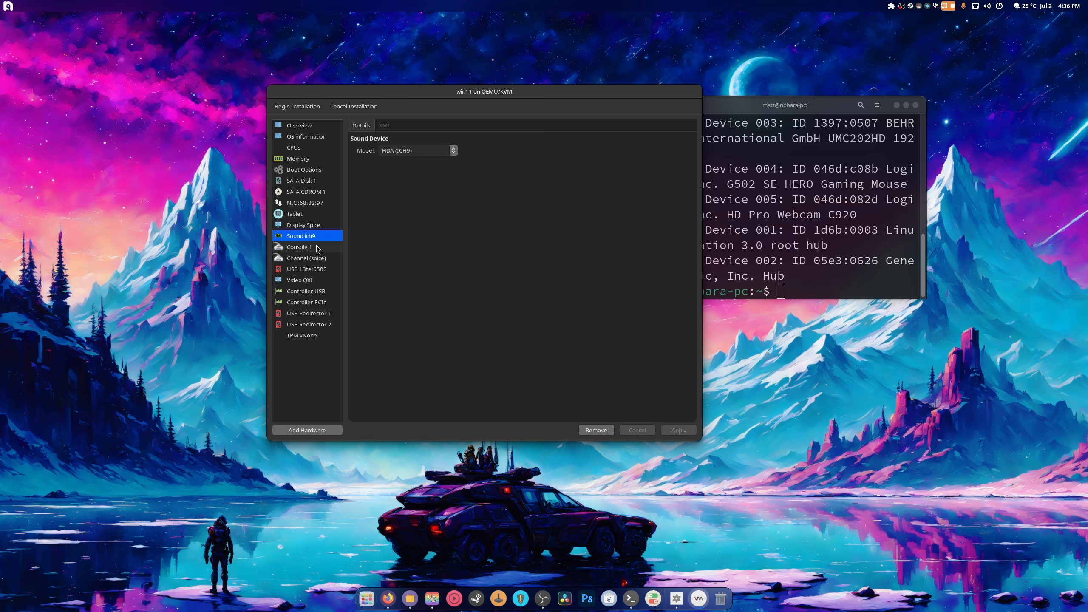
{"action": "left_click", "coordinate": [317, 249]}
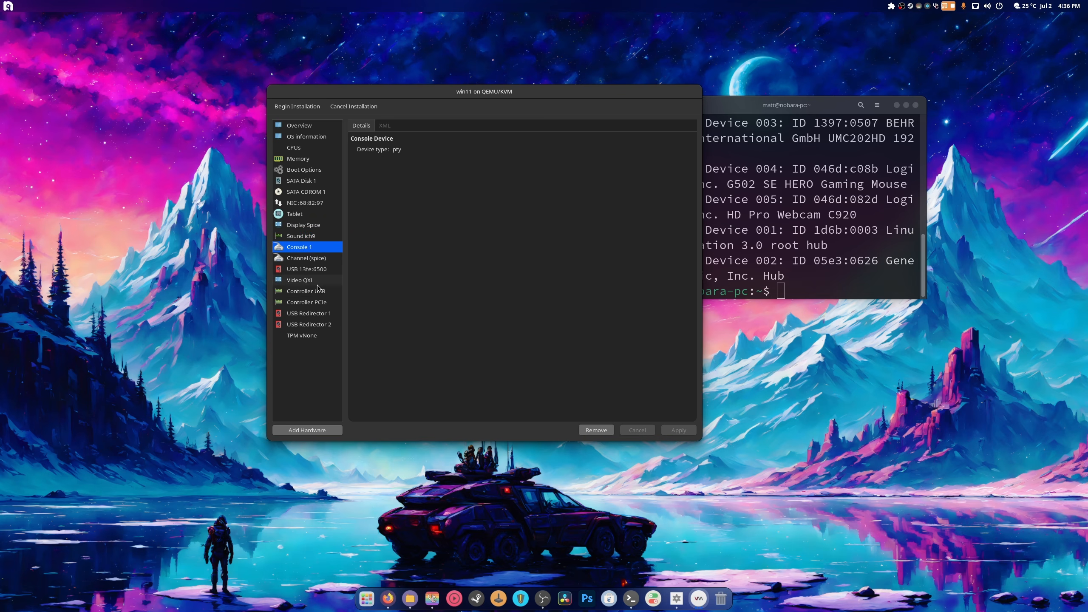
- Keep the video model set to QXL and begin installing the win11 VM
{"action": "left_click", "coordinate": [318, 284]}
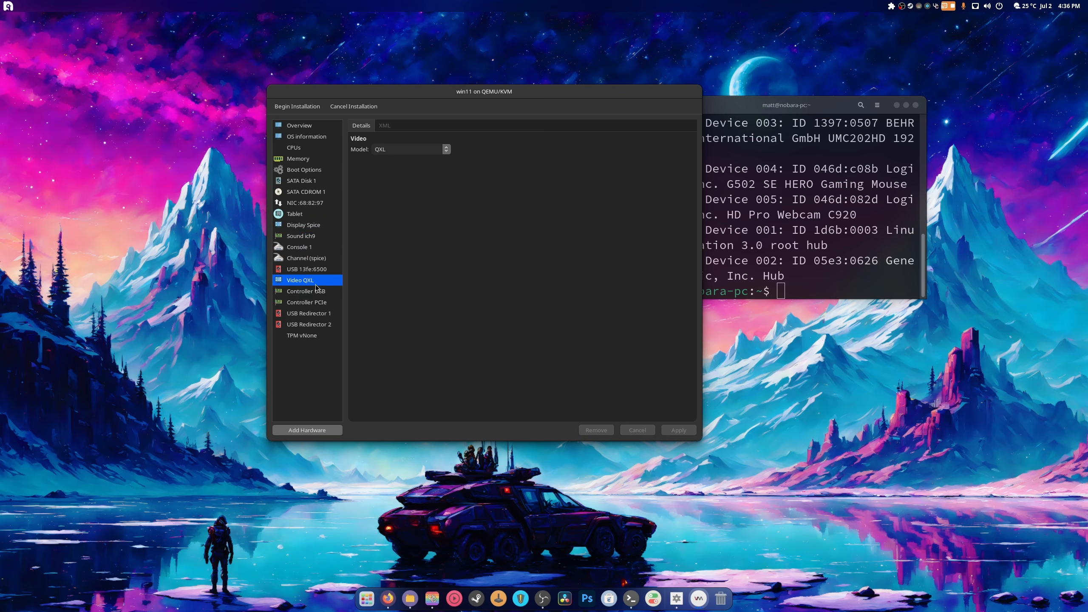
{"action": "left_click", "coordinate": [445, 150]}
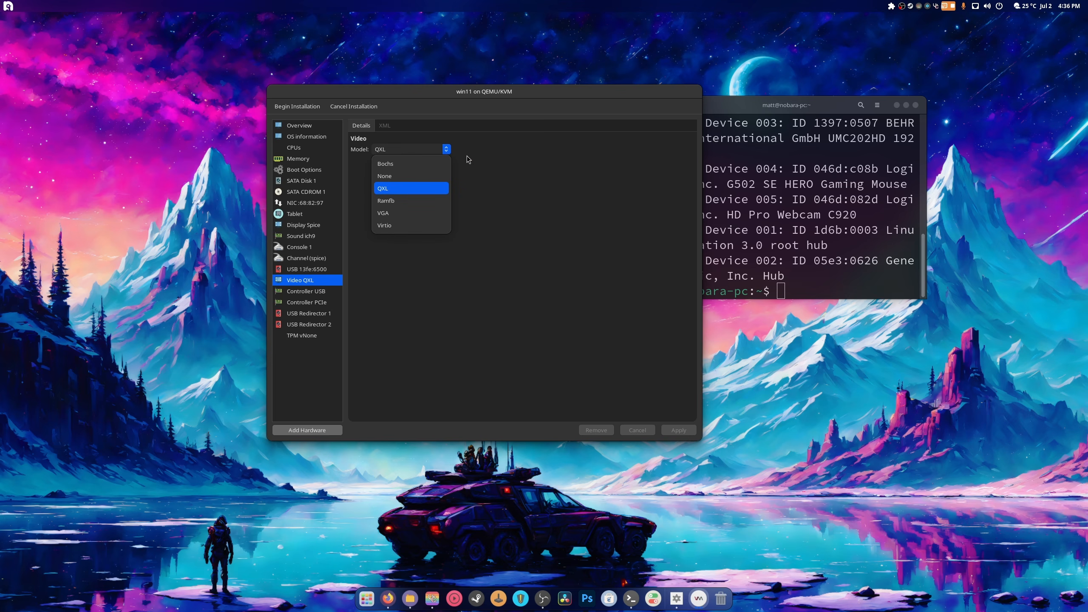
{"action": "left_click", "coordinate": [479, 165]}
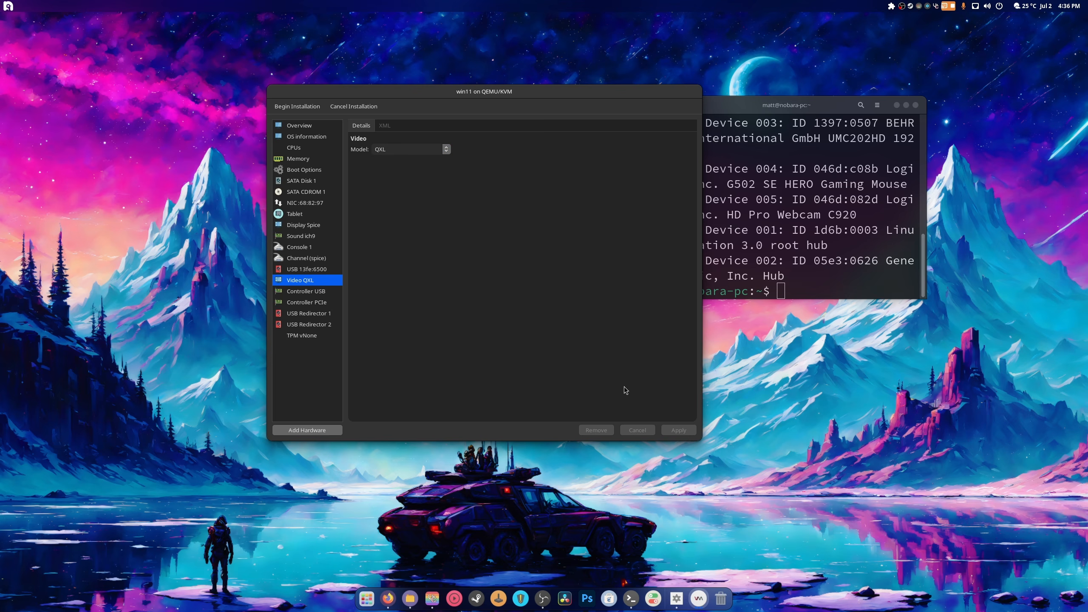
{"action": "left_click", "coordinate": [297, 106]}
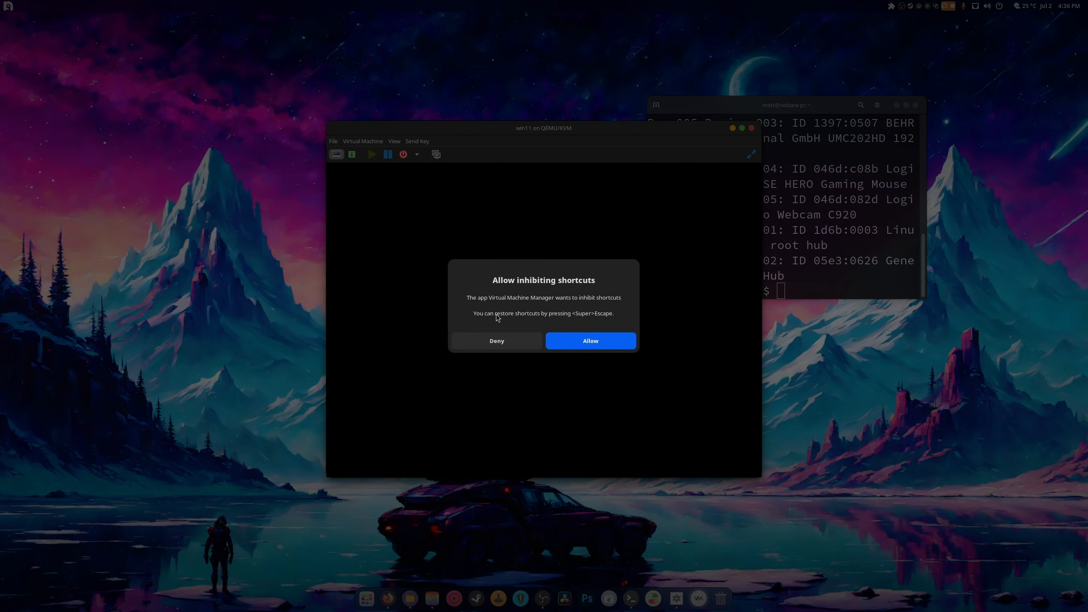
- Allow shortcut inhibition, maximize the win11 console, boot from the Windows install disc, then release input
{"action": "left_click", "coordinate": [588, 346]}
{"action": "left_click_drag", "start_coordinate": [516, 142], "coordinate": [470, 8]}
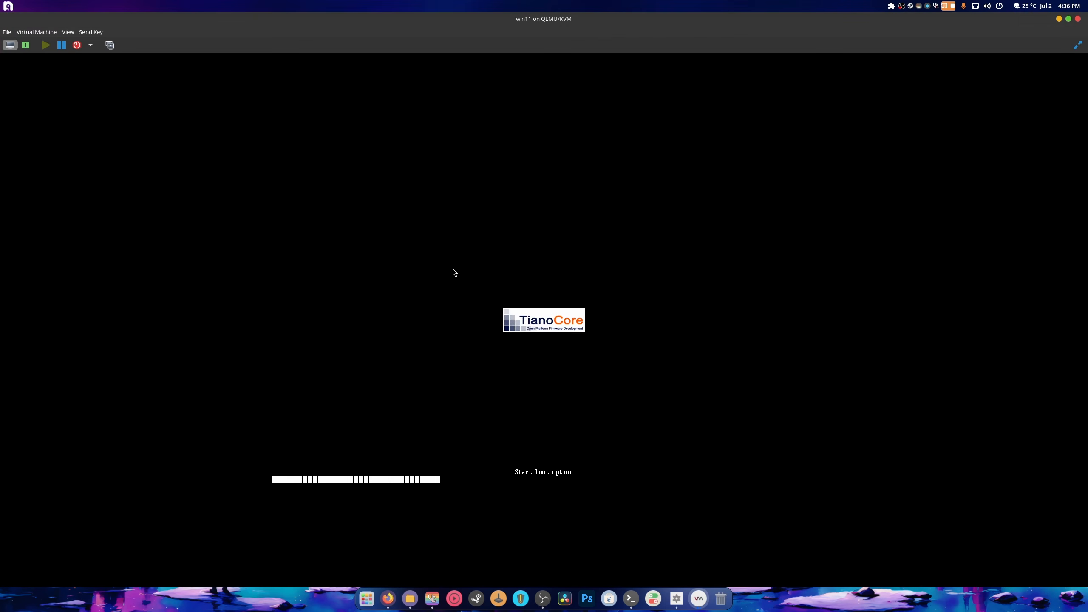
{"action": "left_click", "coordinate": [127, 319]}
{"action": "key", "text": "Return"}
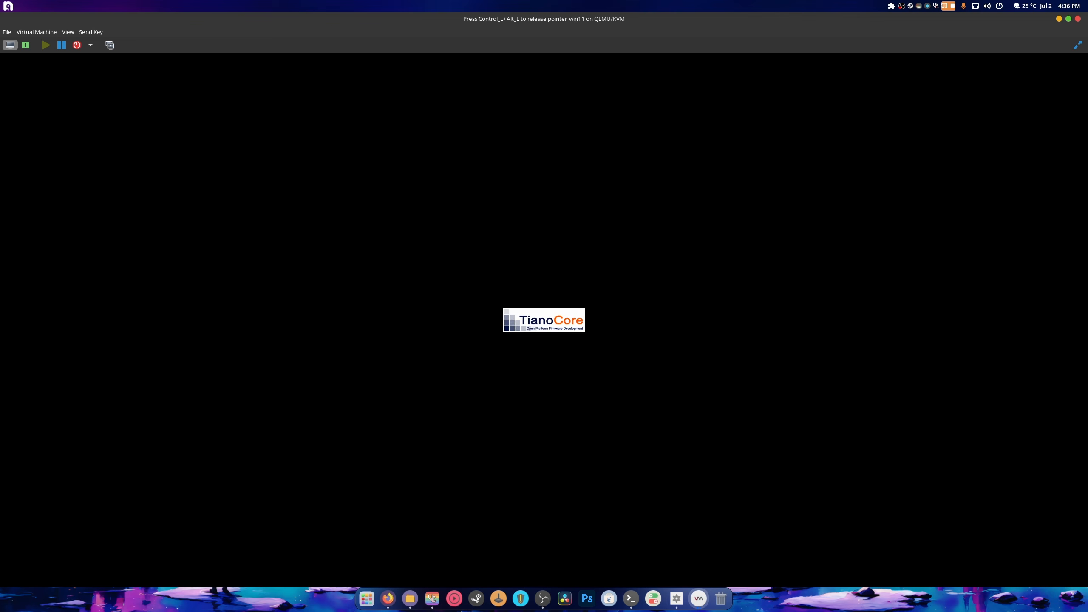
{"action": "key", "text": "ctrl+alt"}
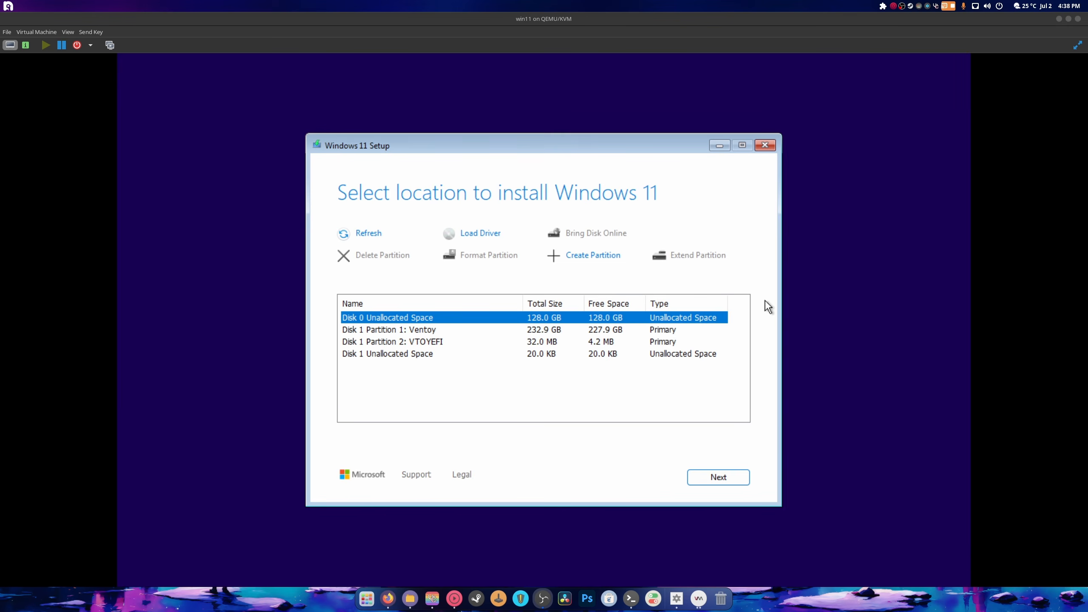
- Choose Disk 0's 128.0 GB unallocated space and start installing Windows 11 IoT Enterprise LTSC
{"action": "left_click", "coordinate": [403, 319]}
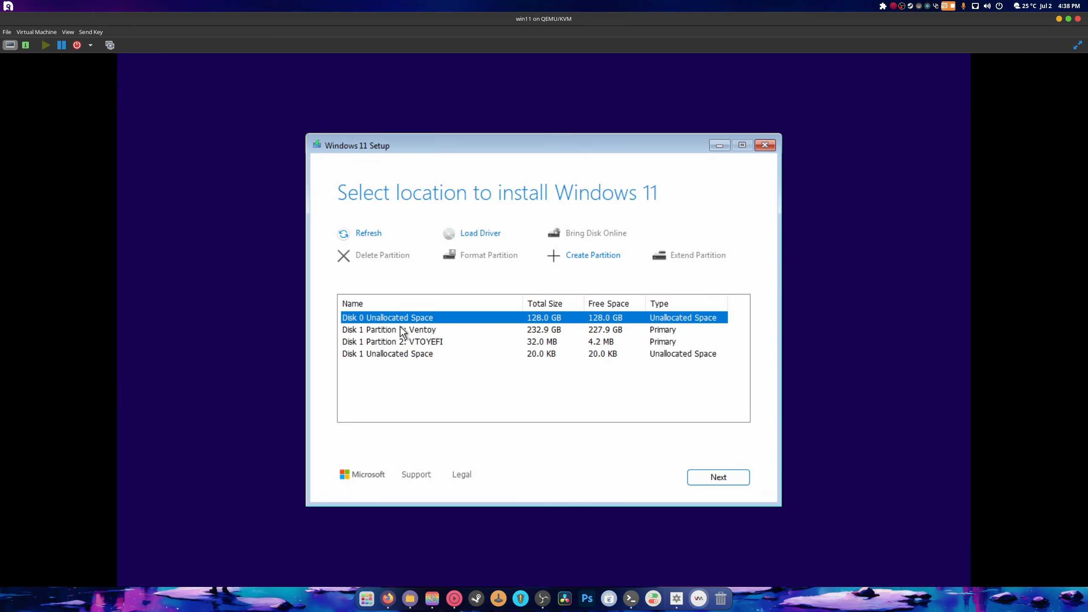
{"action": "left_click", "coordinate": [401, 330]}
{"action": "left_click", "coordinate": [409, 342]}
{"action": "left_click", "coordinate": [407, 353]}
{"action": "left_click", "coordinate": [400, 341]}
{"action": "left_click", "coordinate": [395, 331]}
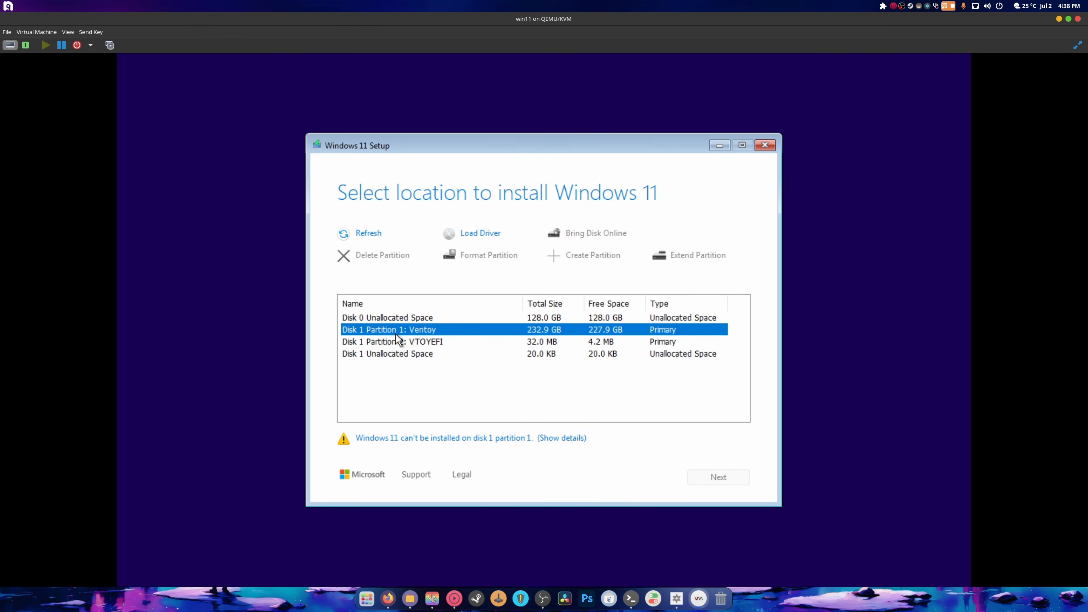
{"action": "left_click", "coordinate": [393, 319]}
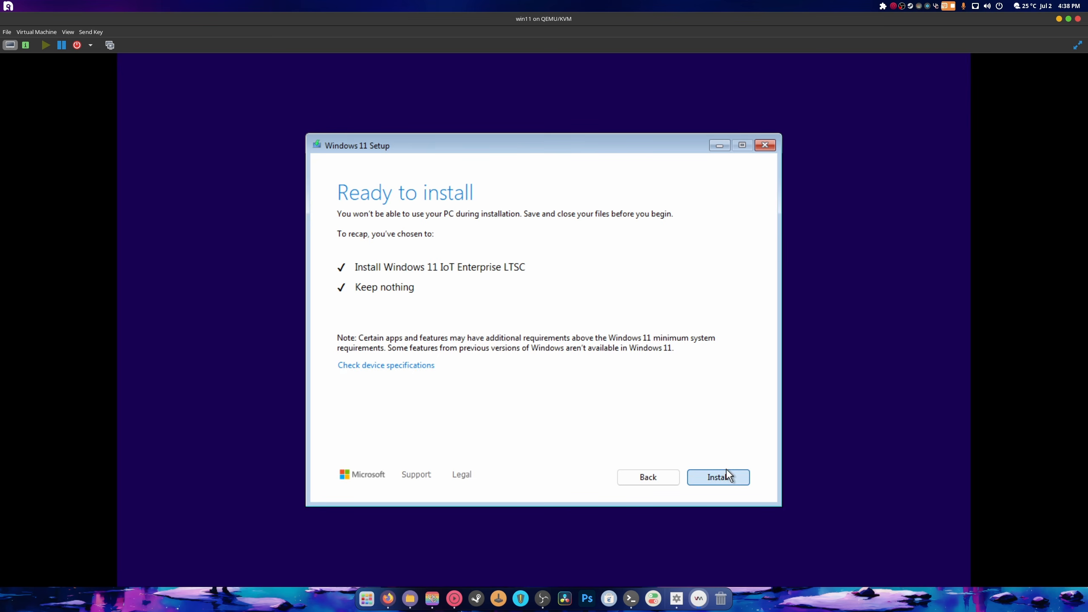
{"action": "left_click", "coordinate": [720, 476]}
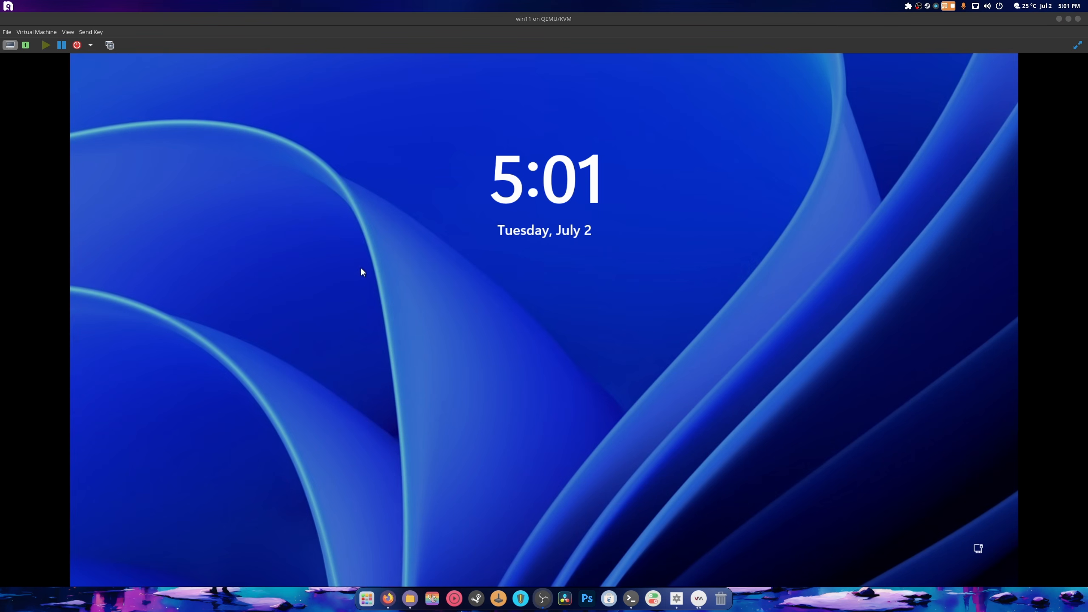
- Dismiss the lock screen and sign in with the account password
{"action": "left_click", "coordinate": [626, 337]}
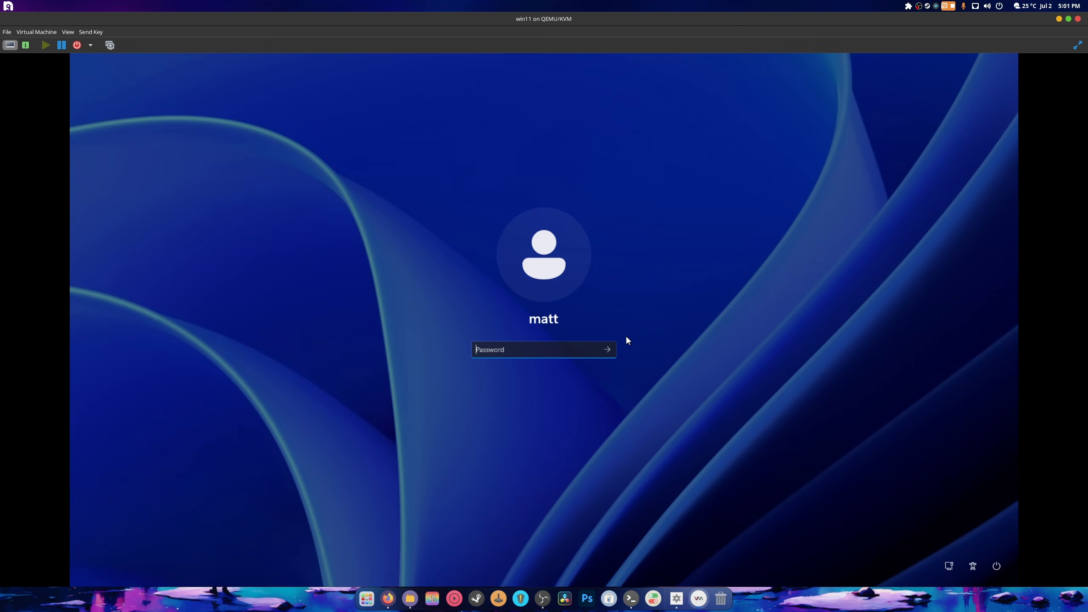
{"action": "type", "text": "•••••"}
{"action": "key", "text": "Return"}
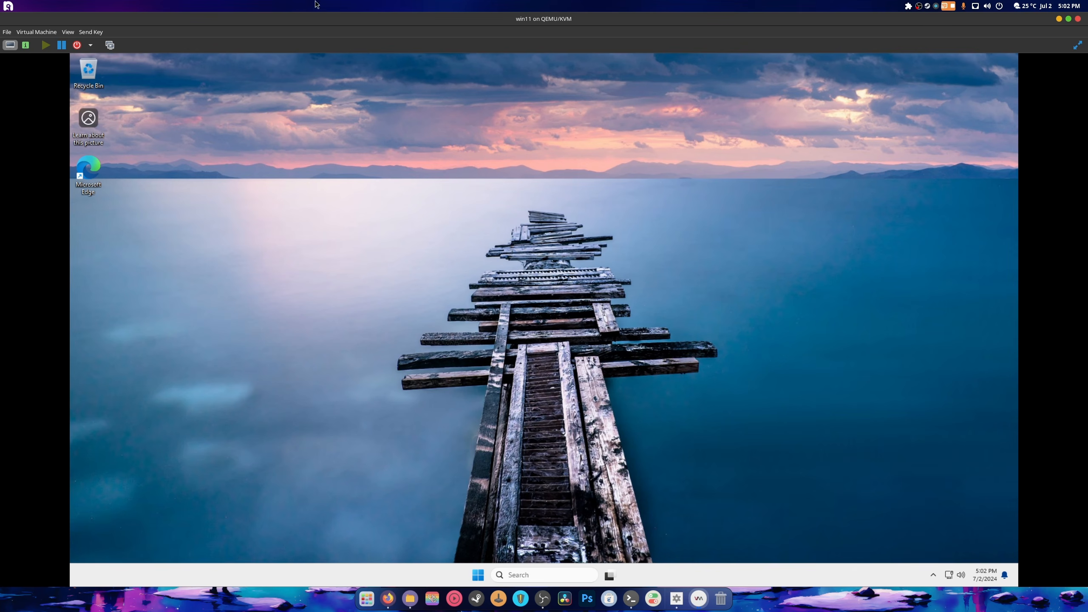
- Search 'ex' in Start, pin File Explorer to the taskbar and Microsoft Edge to Start
{"action": "left_click", "coordinate": [480, 577]}
{"action": "left_click", "coordinate": [479, 577]}
{"action": "left_click", "coordinate": [479, 577]}
{"action": "left_click", "coordinate": [479, 577]}
{"action": "left_click", "coordinate": [479, 577]}
{"action": "type", "text": "ex"}
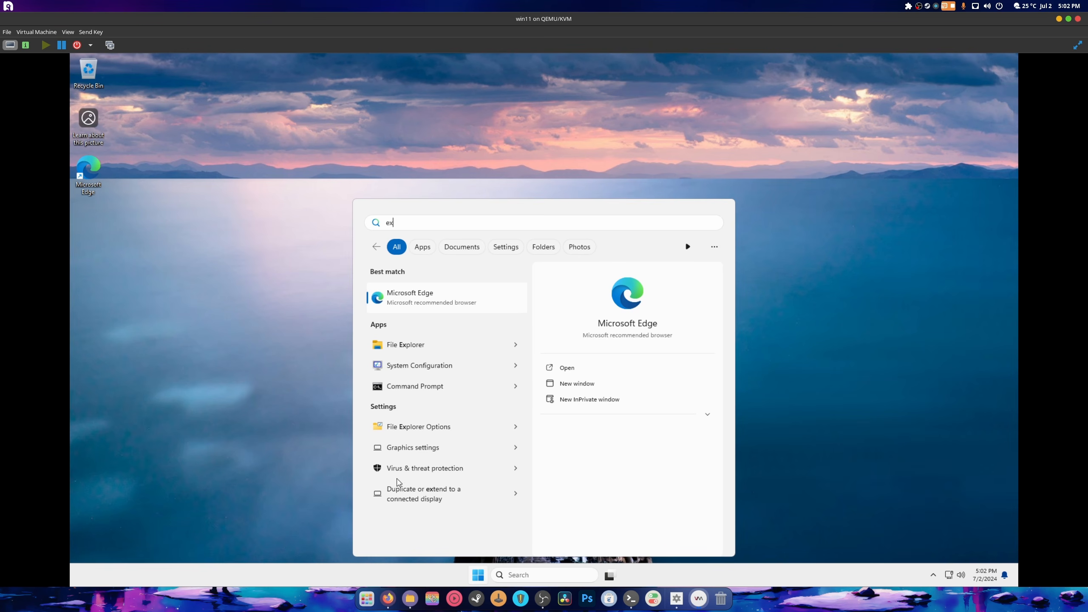
{"action": "right_click", "coordinate": [408, 345]}
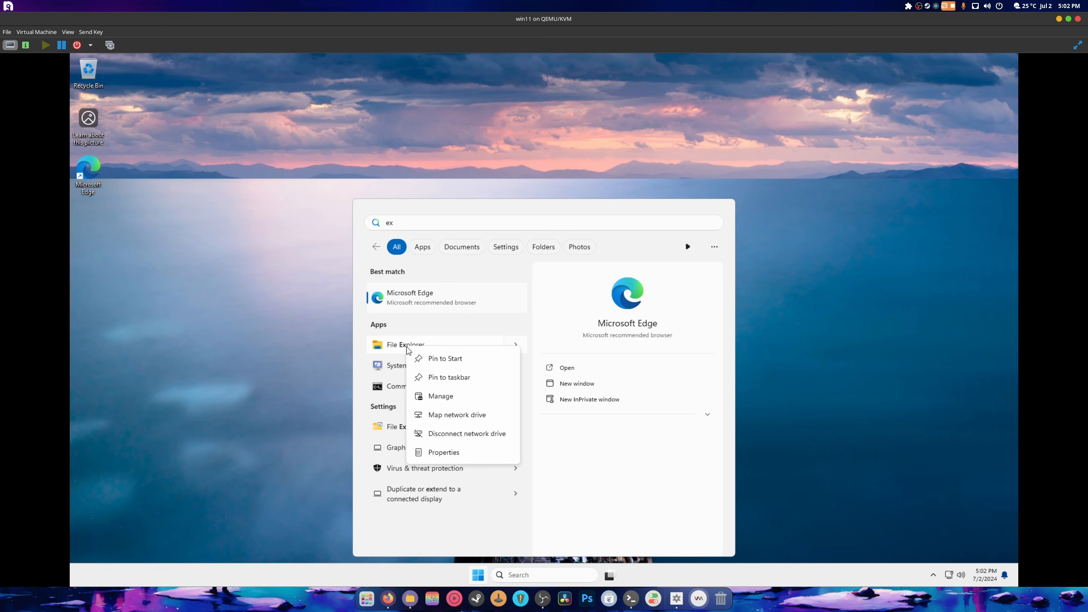
{"action": "left_click", "coordinate": [418, 377]}
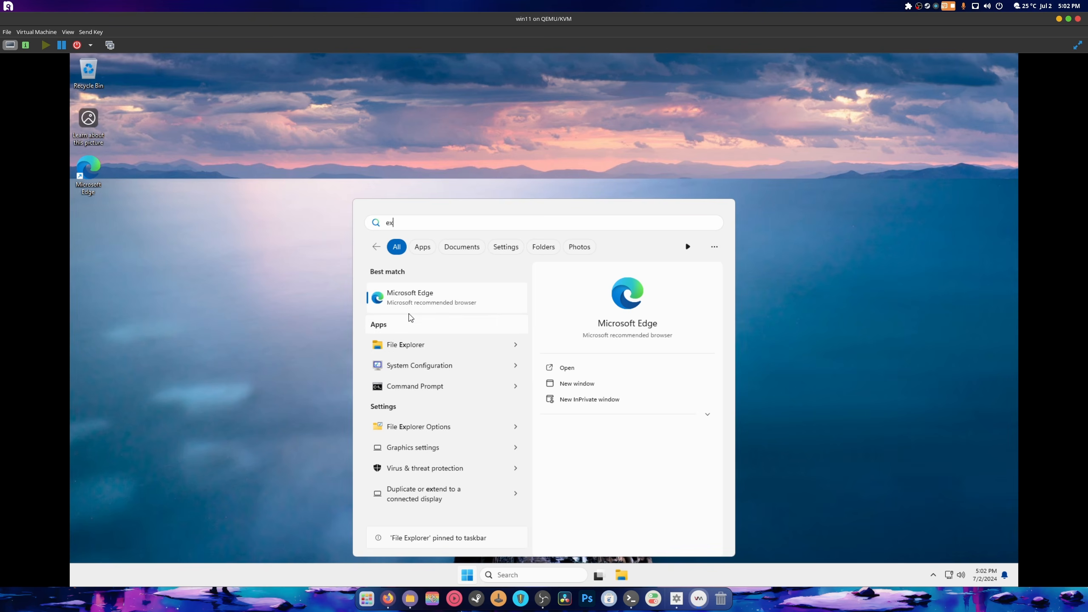
{"action": "right_click", "coordinate": [417, 295]}
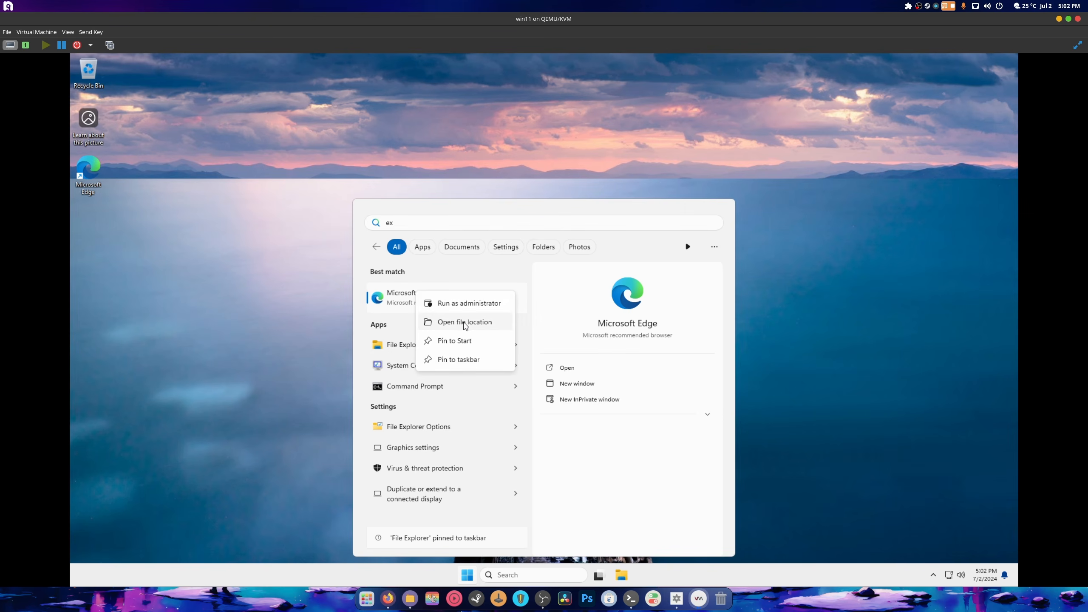
{"action": "left_click", "coordinate": [472, 343]}
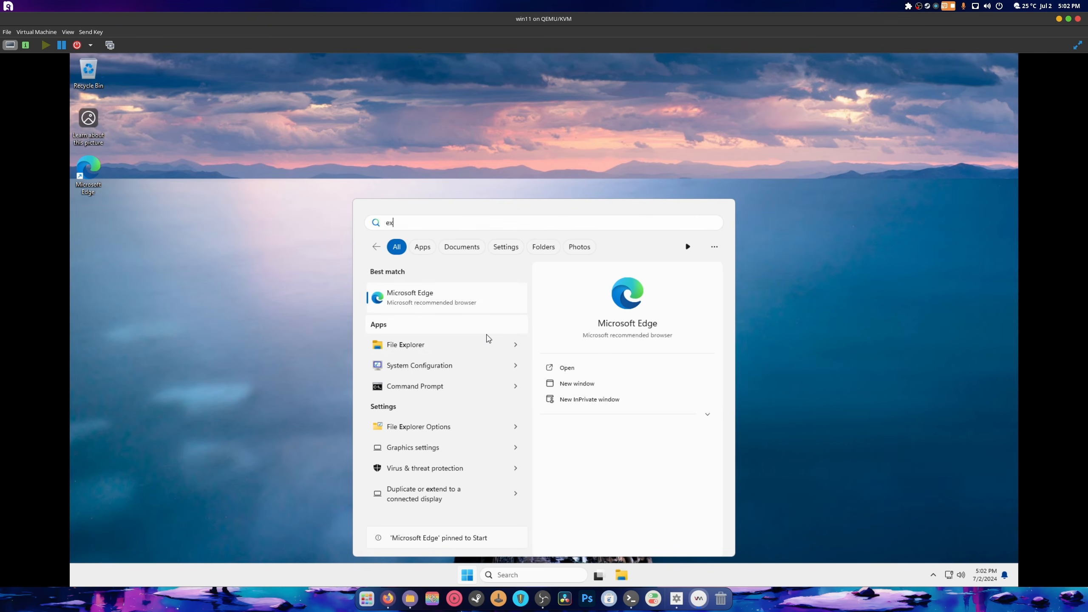
{"action": "left_click", "coordinate": [914, 342]}
- Run Set-up from Ventoy (D:) > Adobe legal installer > Adobe 2023, allowing it to make changes
{"action": "left_click", "coordinate": [621, 575]}
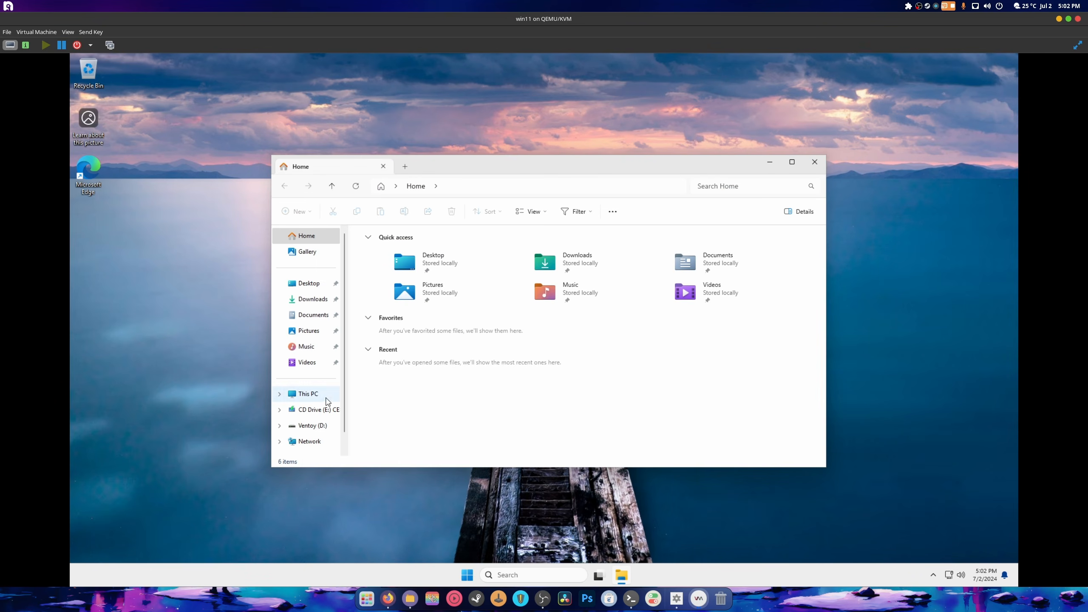
{"action": "left_click", "coordinate": [314, 425]}
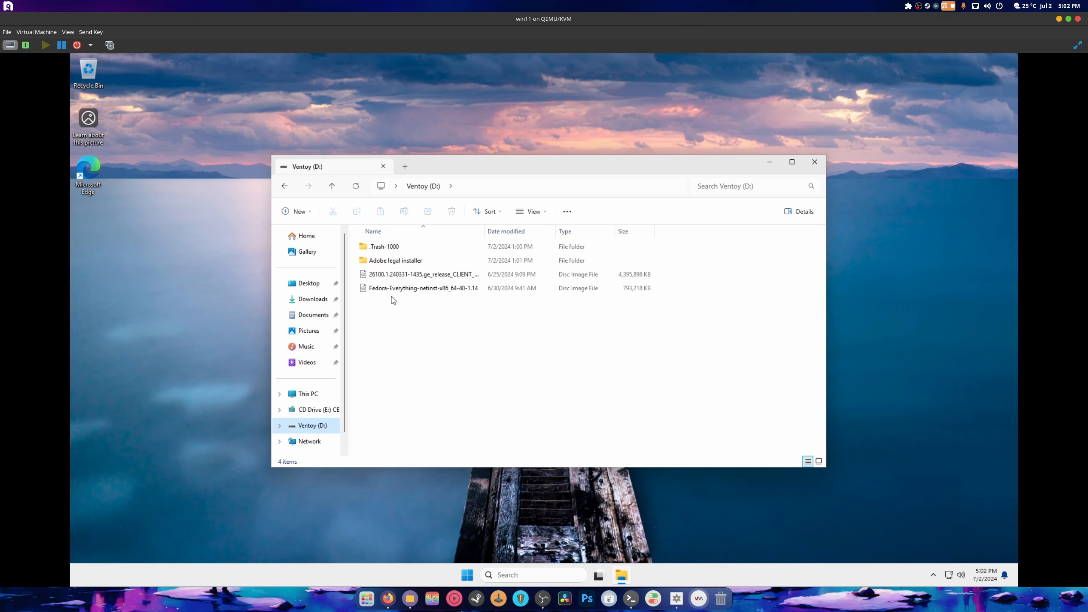
{"action": "double_click", "coordinate": [385, 260]}
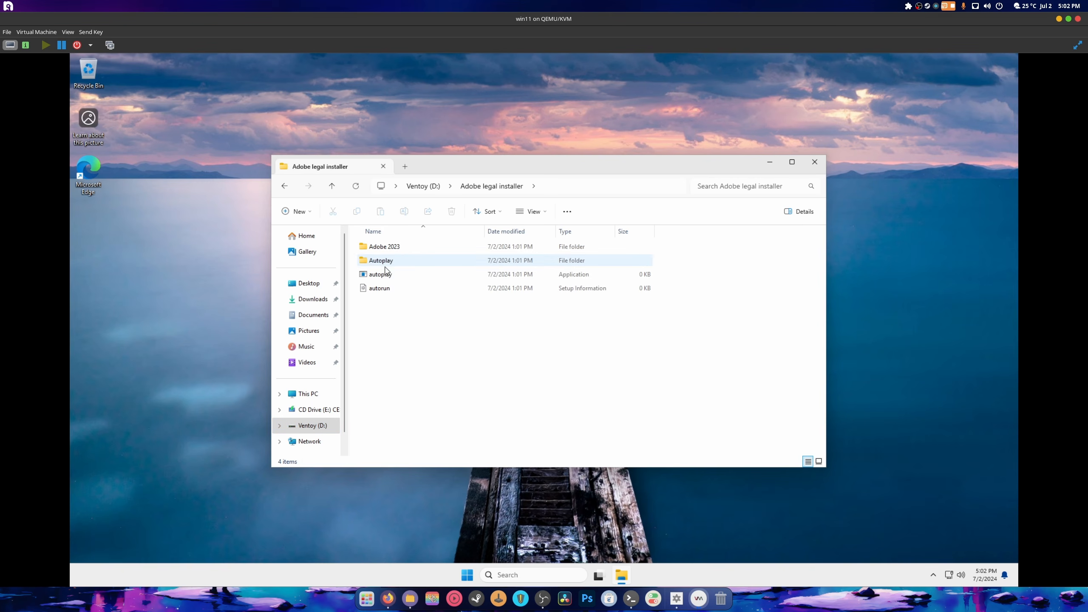
{"action": "left_click", "coordinate": [381, 248]}
{"action": "double_click", "coordinate": [381, 252]}
{"action": "double_click", "coordinate": [381, 290]}
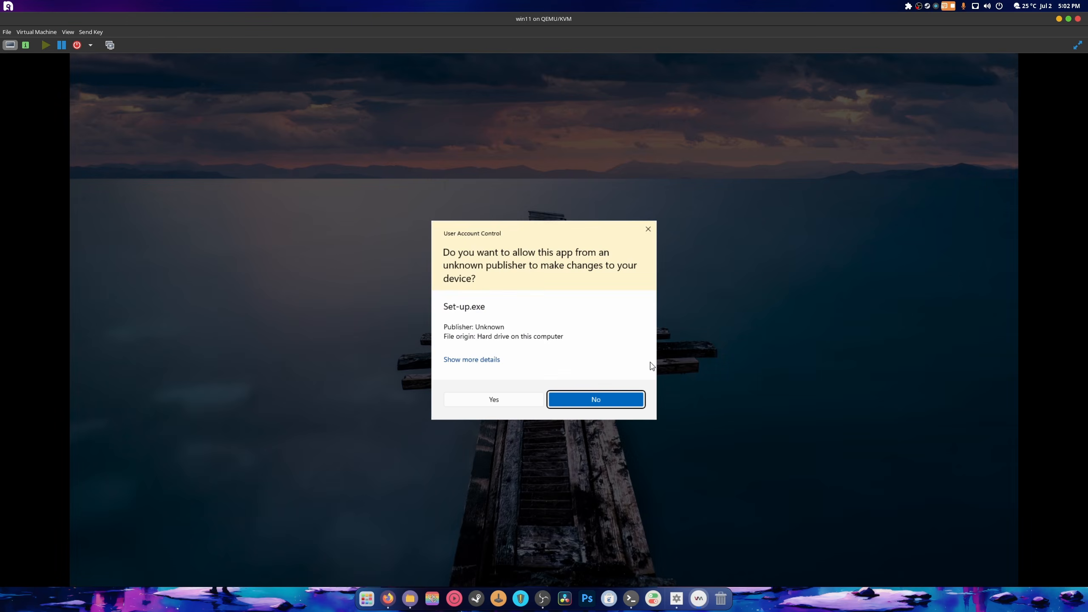
{"action": "left_click", "coordinate": [531, 399]}
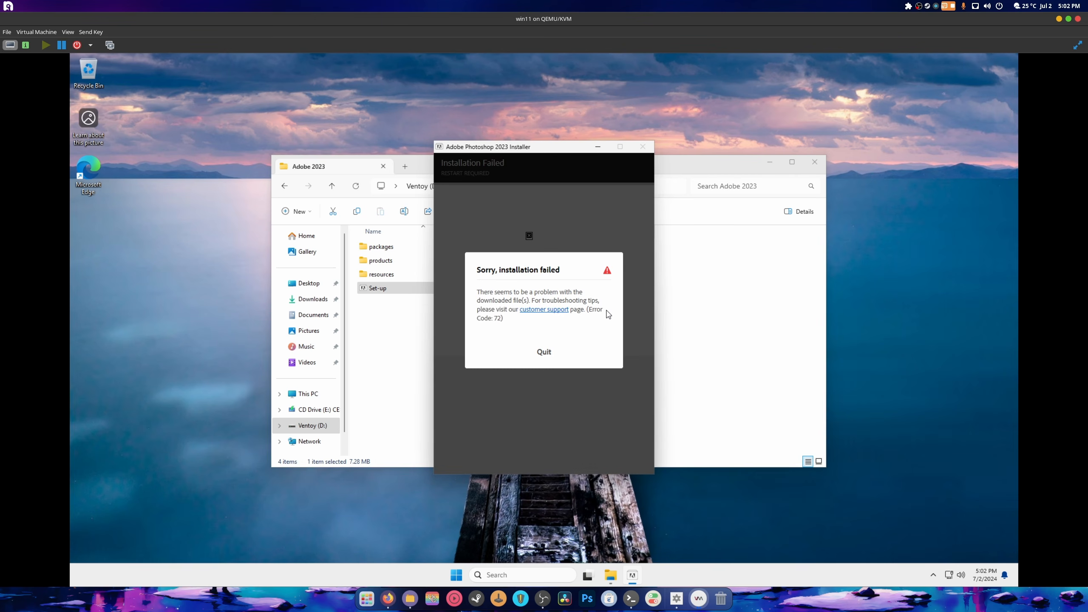
- Quit the Error 72 dialog and rerun Set-up from DVD Drive (F:), continuing with default language and location
{"action": "left_click", "coordinate": [543, 354]}
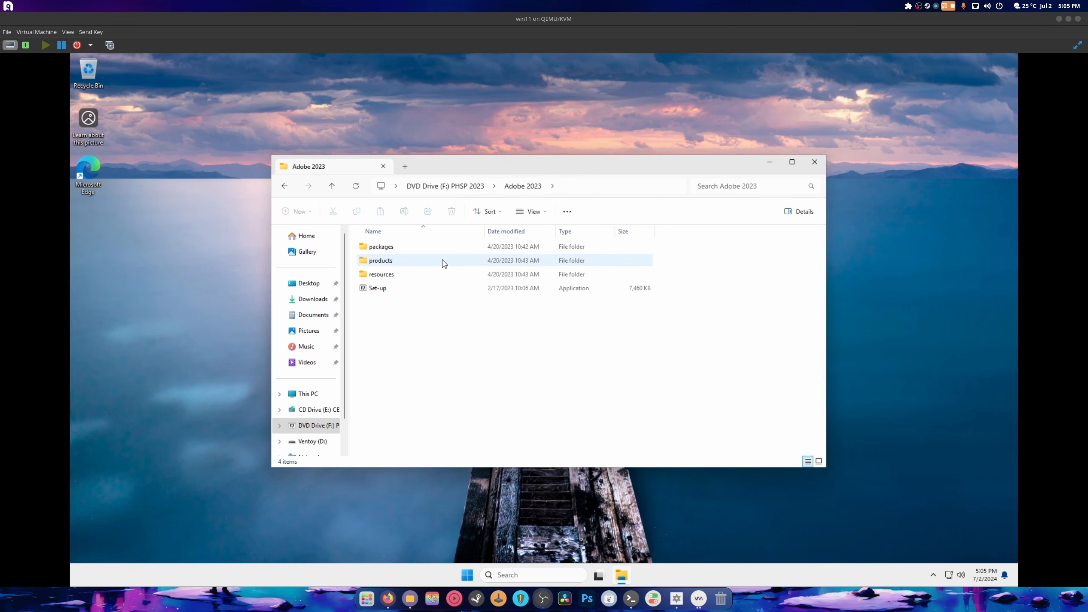
{"action": "double_click", "coordinate": [379, 289]}
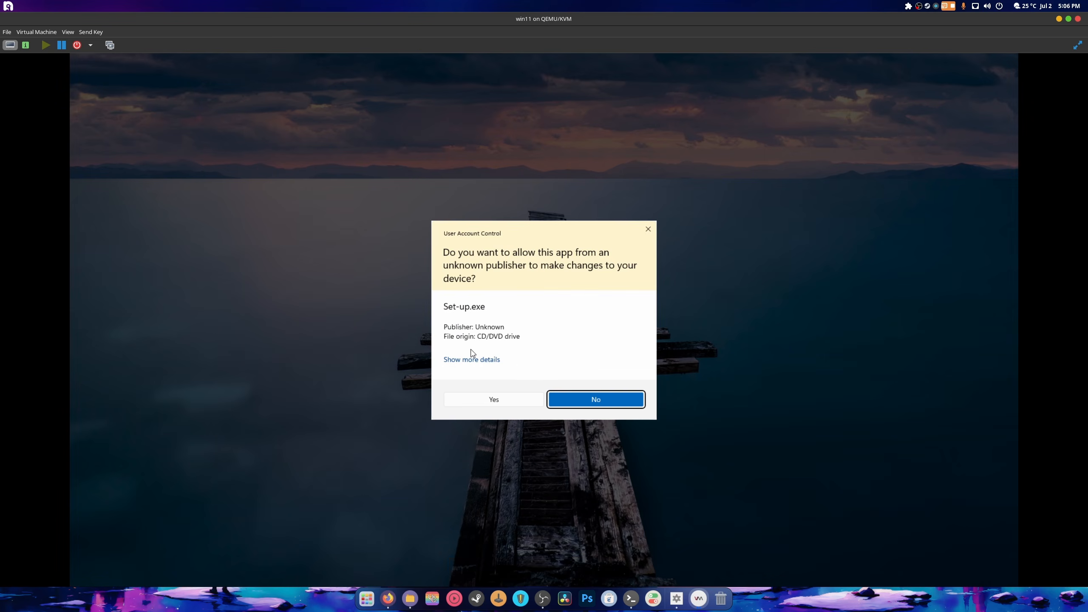
{"action": "left_click", "coordinate": [507, 403]}
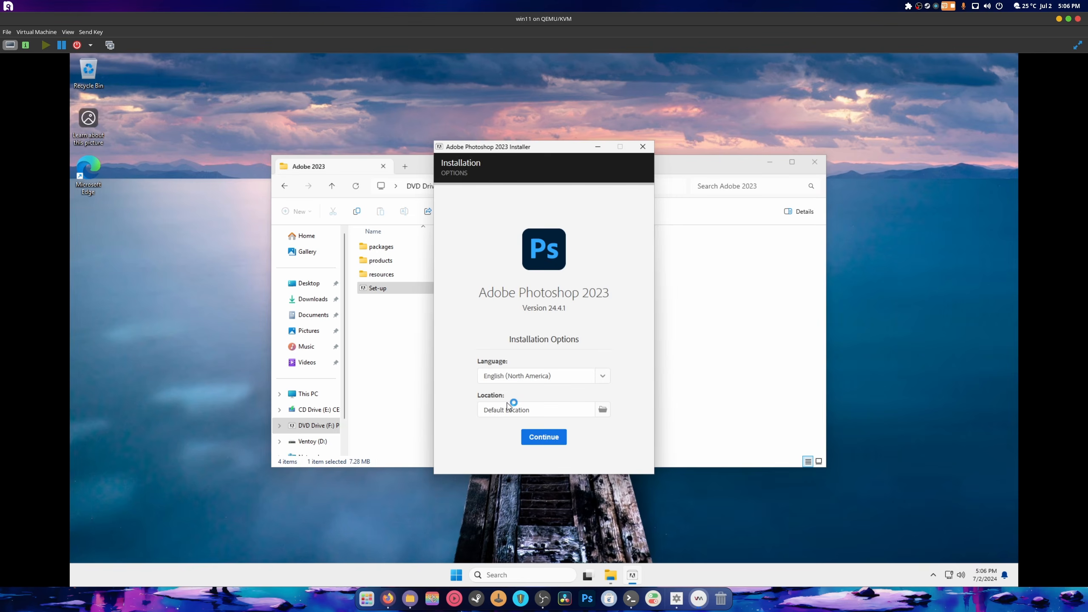
{"action": "left_click", "coordinate": [539, 440]}
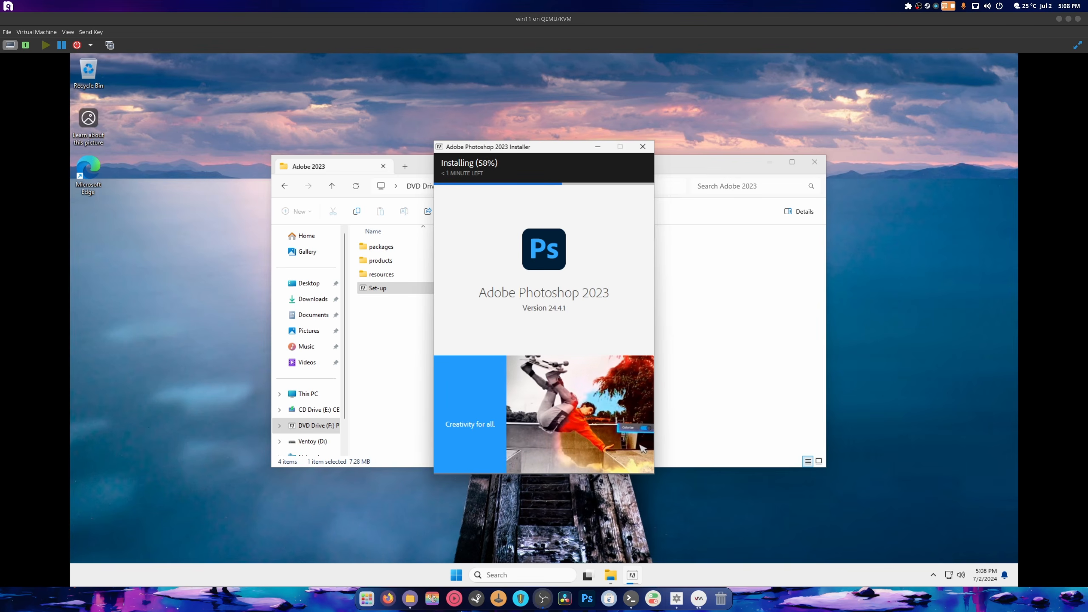
- Browse the All apps list in Start, then open the Start button's right-click menu
{"action": "left_click", "coordinate": [456, 575]}
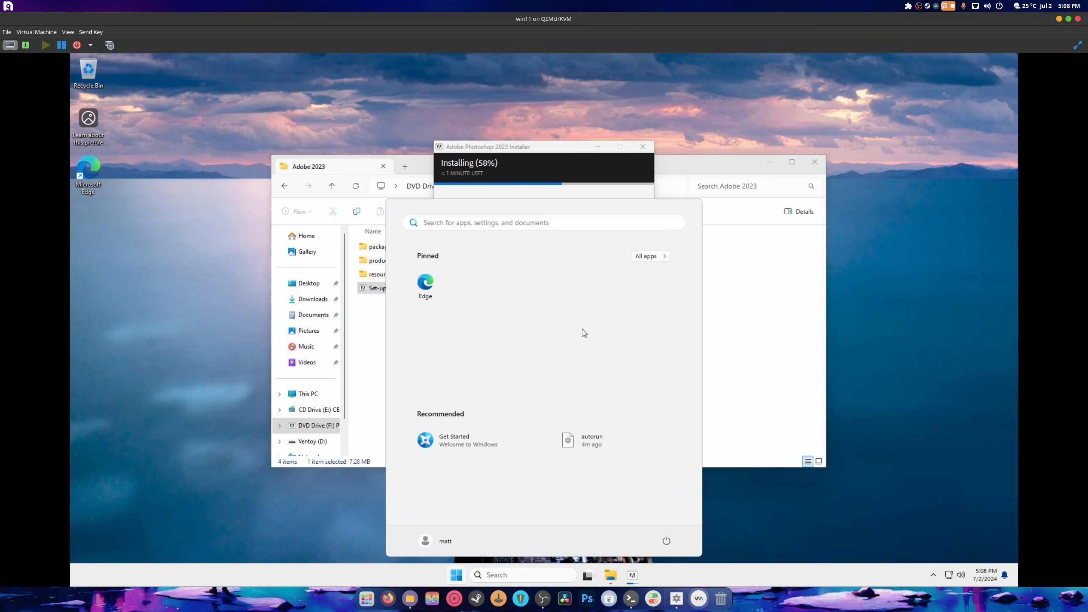
{"action": "left_click", "coordinate": [651, 257]}
{"action": "scroll", "coordinate": [602, 371], "scroll_direction": "down", "scroll_amount": 3}
{"action": "scroll", "coordinate": [603, 371], "scroll_direction": "down", "scroll_amount": 2}
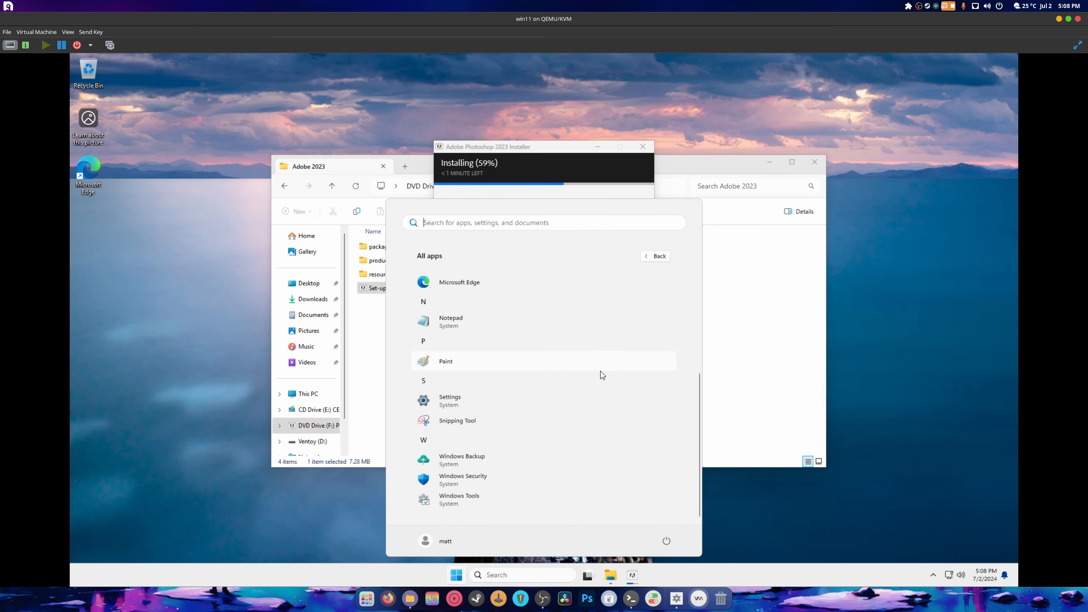
{"action": "scroll", "coordinate": [602, 374], "scroll_direction": "up", "scroll_amount": 5}
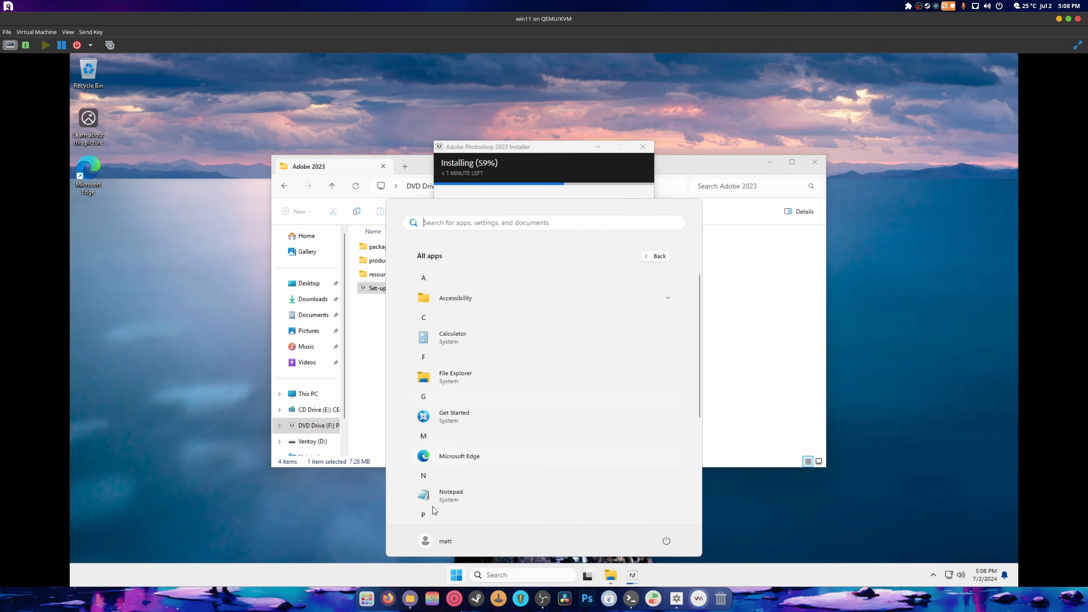
{"action": "right_click", "coordinate": [456, 575]}
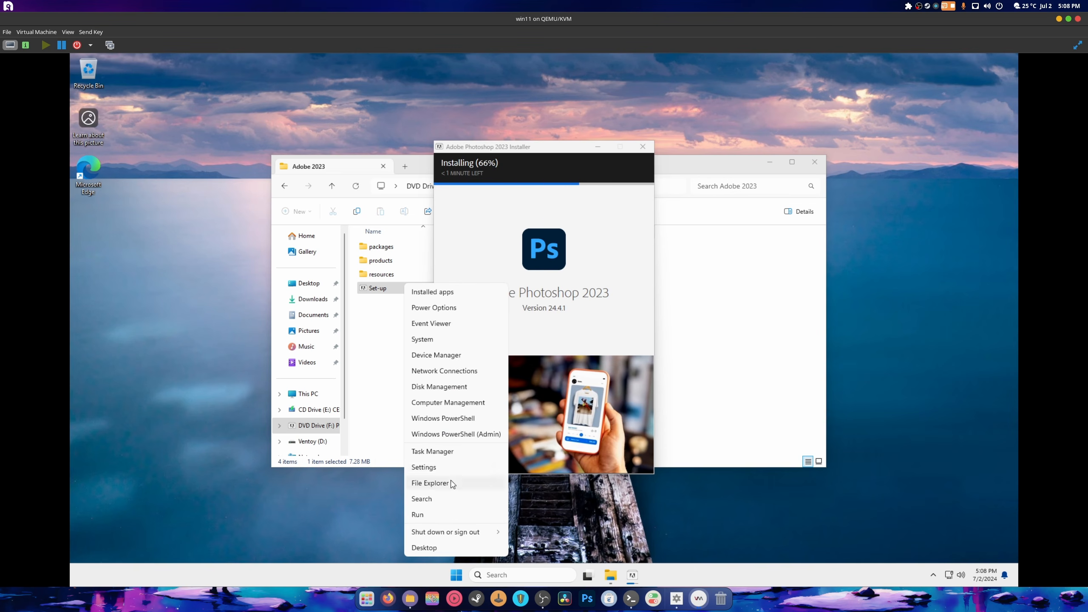
- Open Task Manager to Memory performance, close the Adobe 2023 folder, and move the installer top-right
{"action": "left_click", "coordinate": [444, 450]}
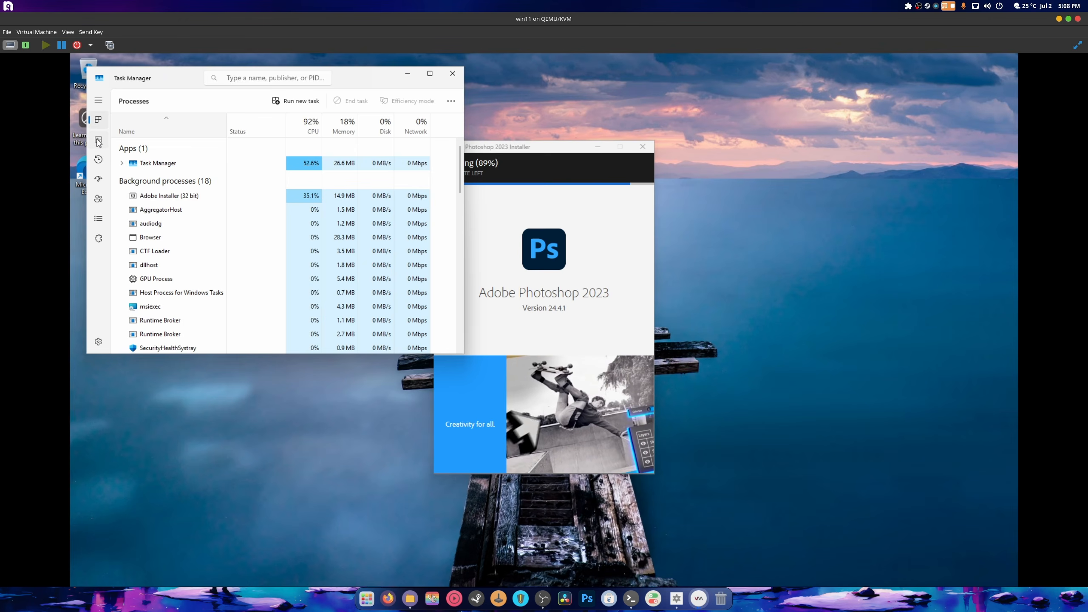
{"action": "left_click", "coordinate": [98, 141]}
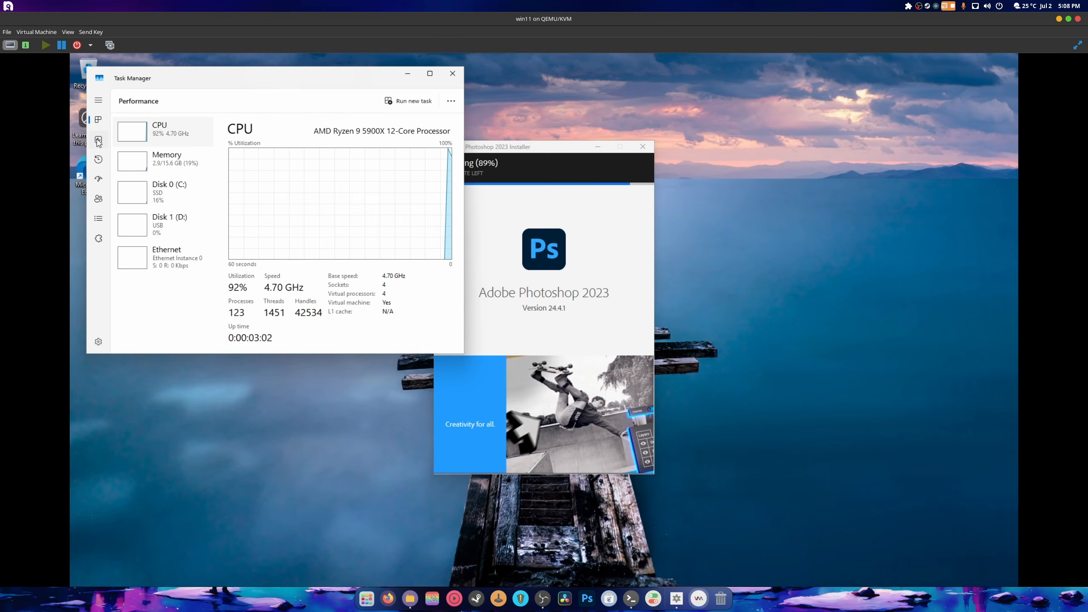
{"action": "left_click", "coordinate": [182, 168]}
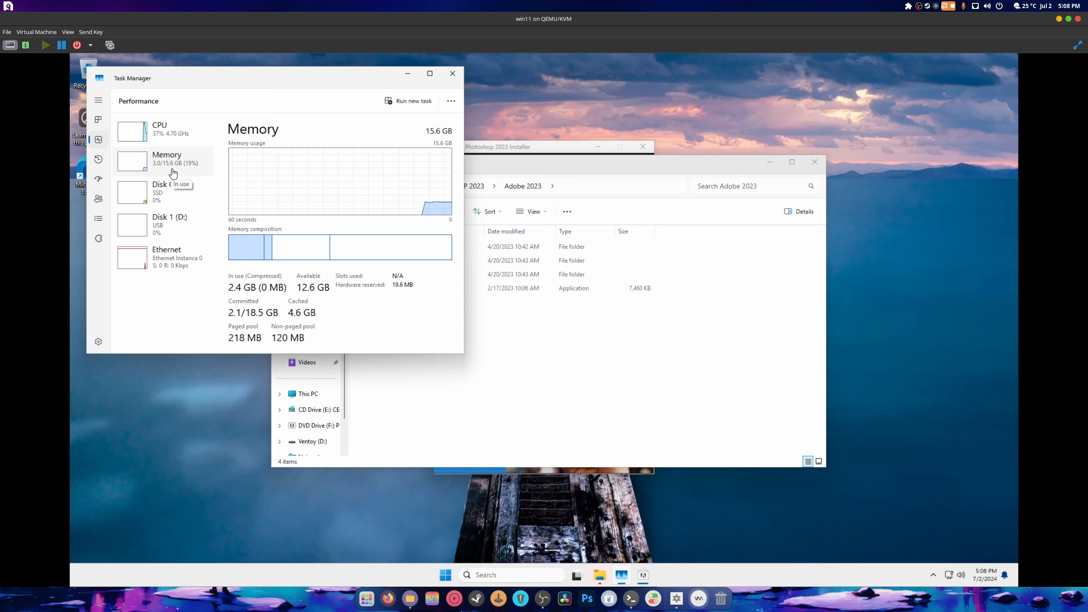
{"action": "left_click", "coordinate": [691, 368]}
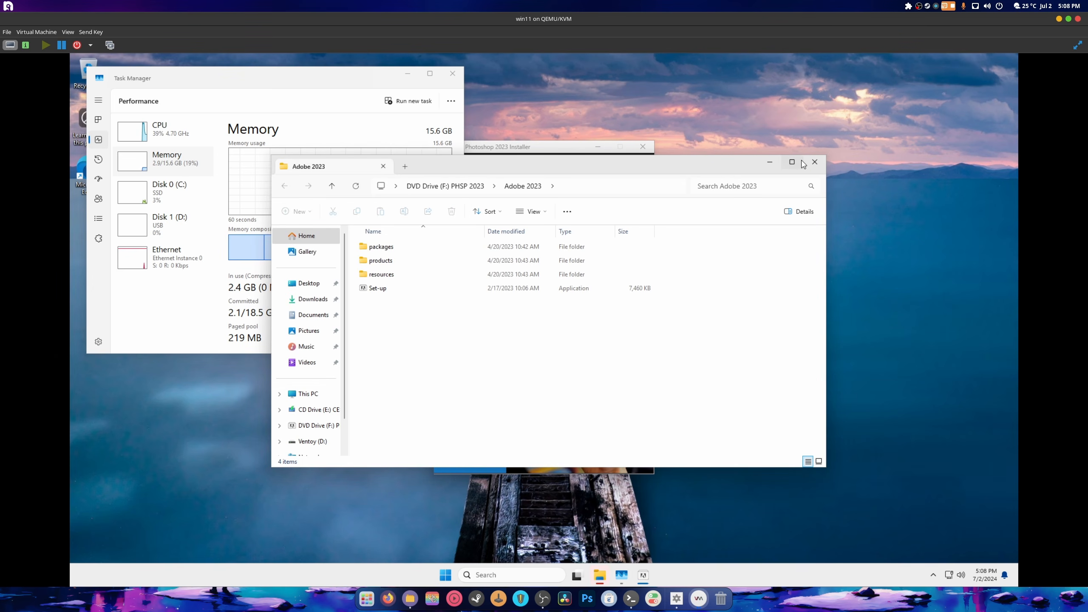
{"action": "left_click", "coordinate": [814, 162]}
{"action": "left_click_drag", "start_coordinate": [533, 155], "coordinate": [886, 72]}
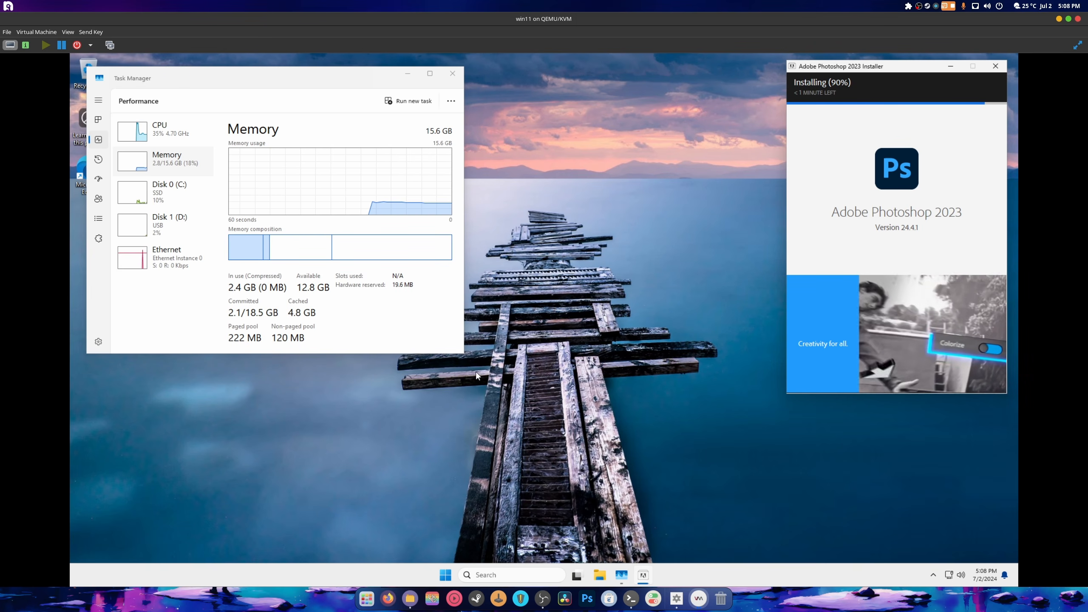
- Change Task Manager's CPU graph to Logical processors, showing one graph per processor
{"action": "mouse_move", "coordinate": [293, 245]}
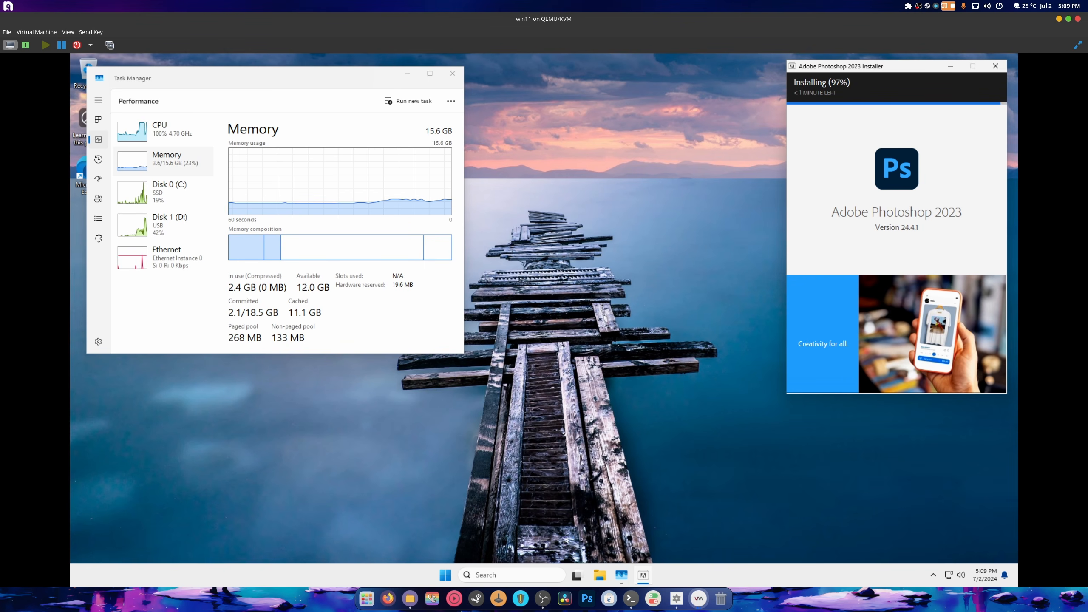
{"action": "left_click", "coordinate": [195, 133]}
{"action": "right_click", "coordinate": [303, 191]}
{"action": "mouse_move", "coordinate": [350, 201]}
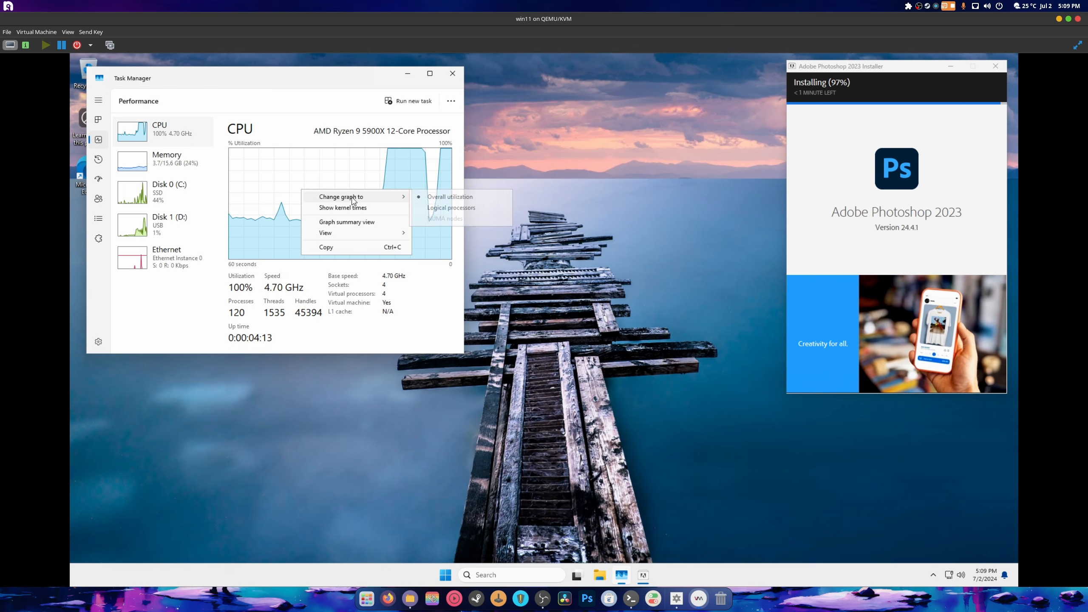
{"action": "left_click", "coordinate": [451, 207]}
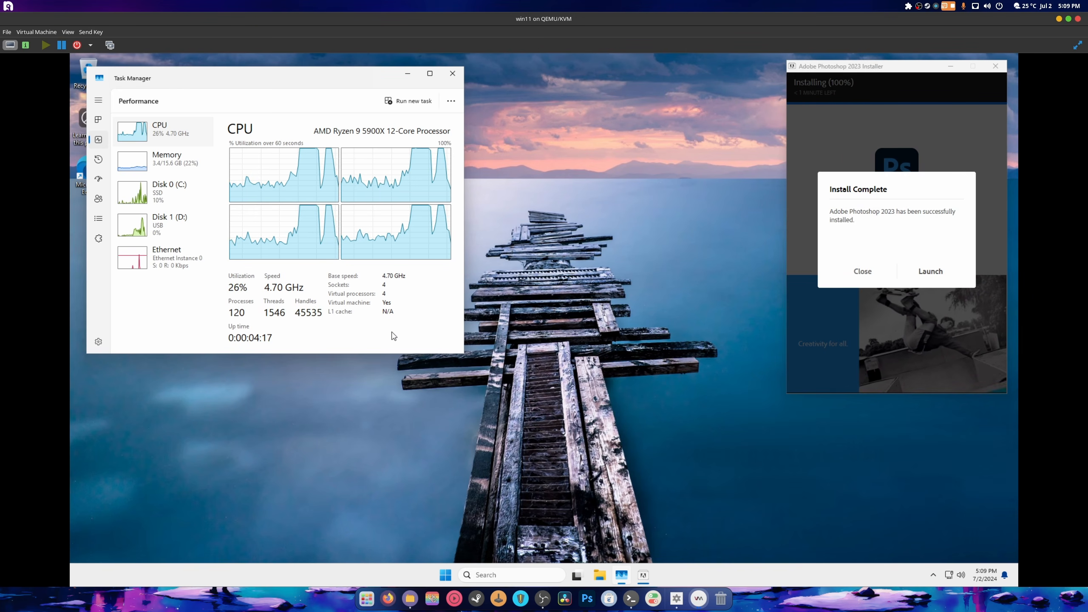
- Dismiss Install Complete, close Task Manager, and open This PC > Local Disk (C:) in a left-snapped Explorer
{"action": "left_click", "coordinate": [864, 271]}
{"action": "left_click", "coordinate": [452, 73]}
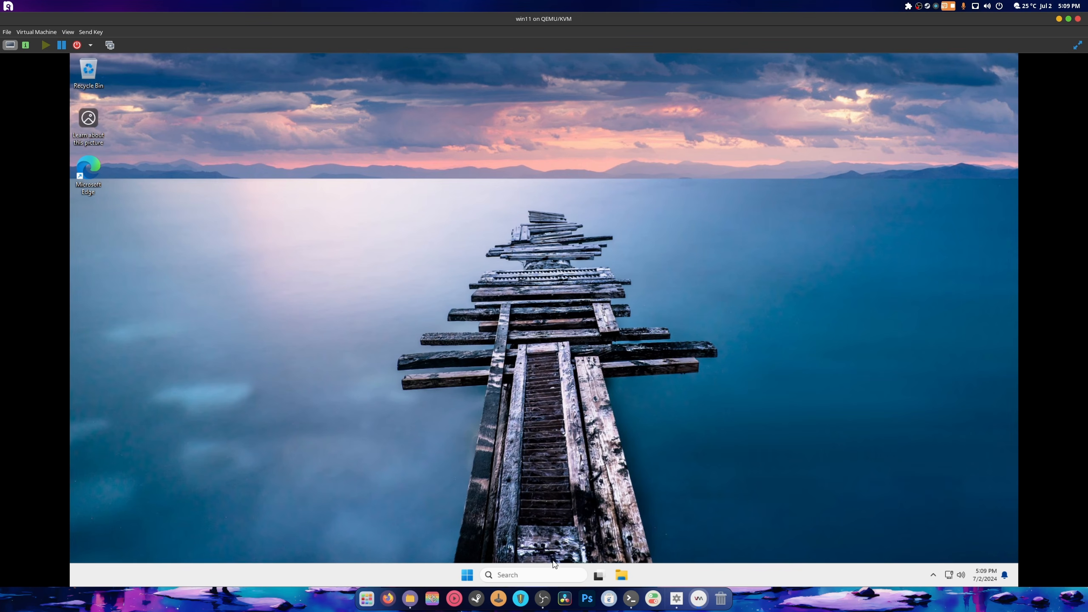
{"action": "key", "text": "super+e"}
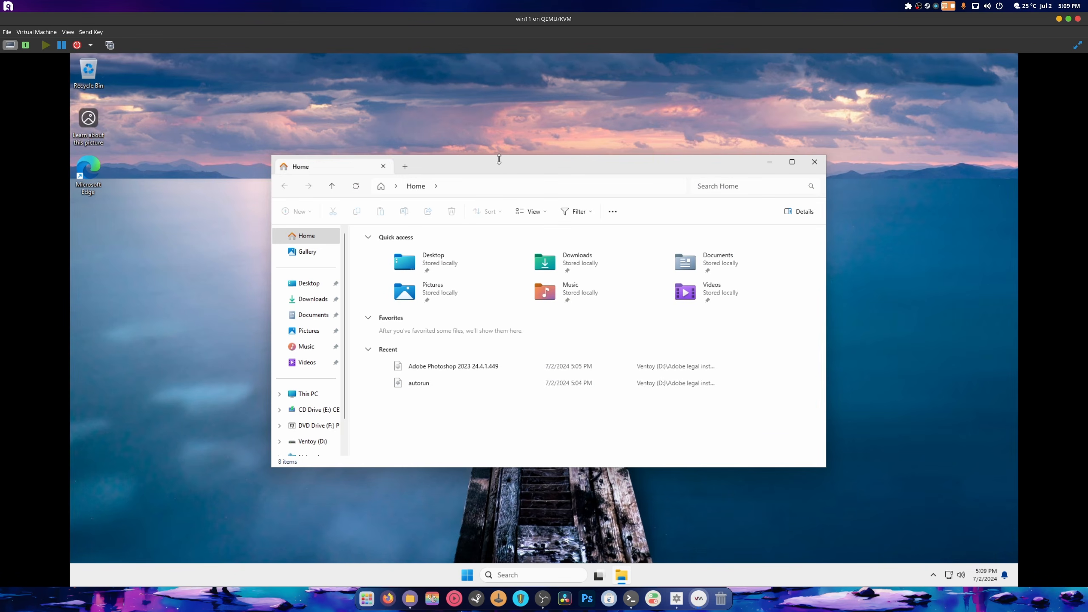
{"action": "left_click_drag", "start_coordinate": [499, 162], "coordinate": [433, 60]}
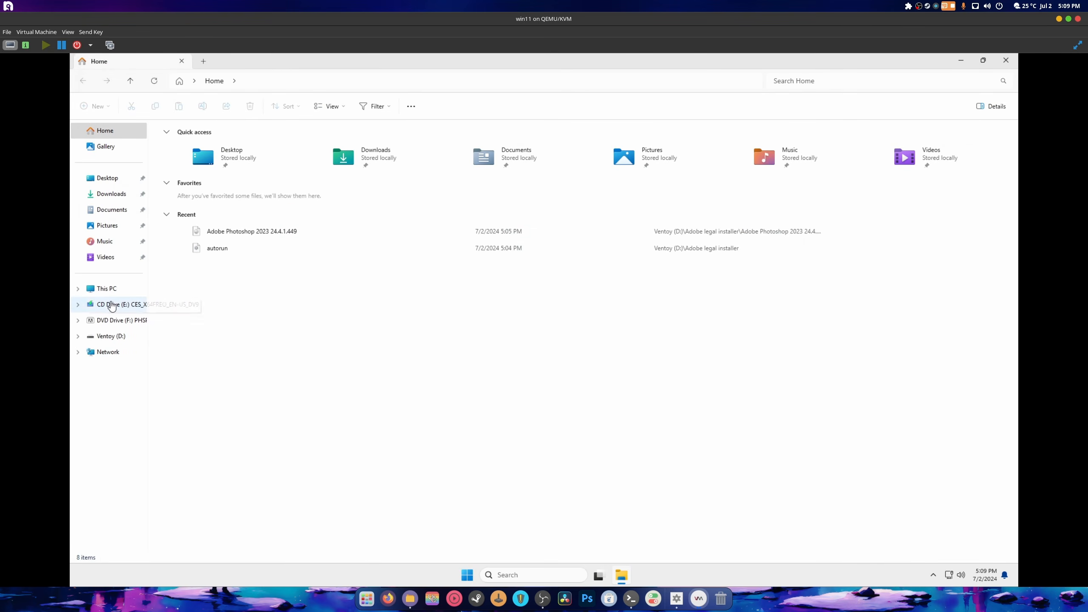
{"action": "left_click", "coordinate": [107, 293]}
{"action": "double_click", "coordinate": [193, 168]}
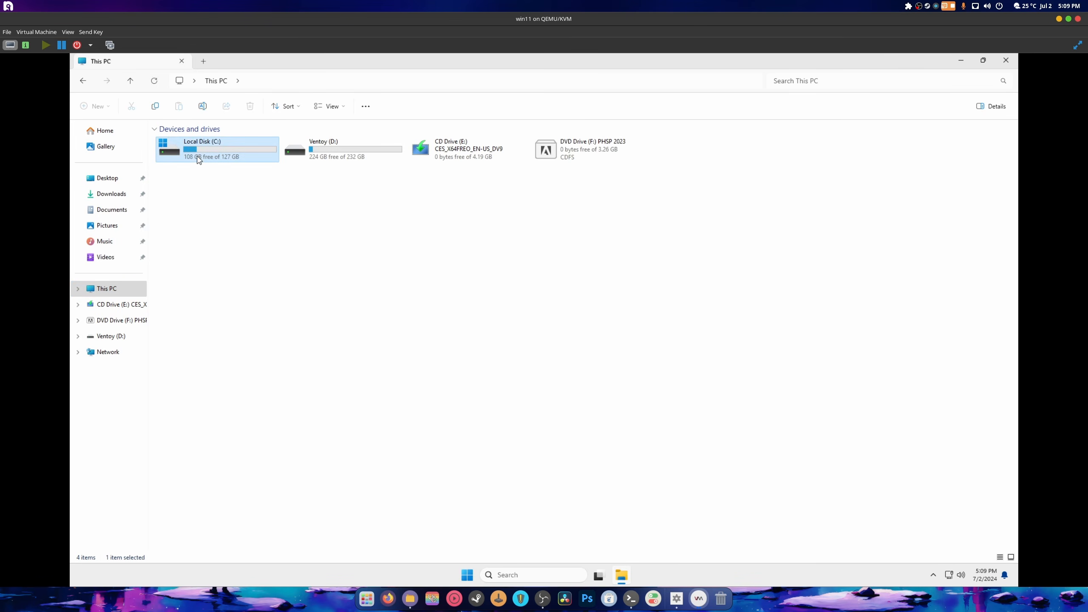
{"action": "left_click_drag", "start_coordinate": [260, 65], "coordinate": [71, 232]}
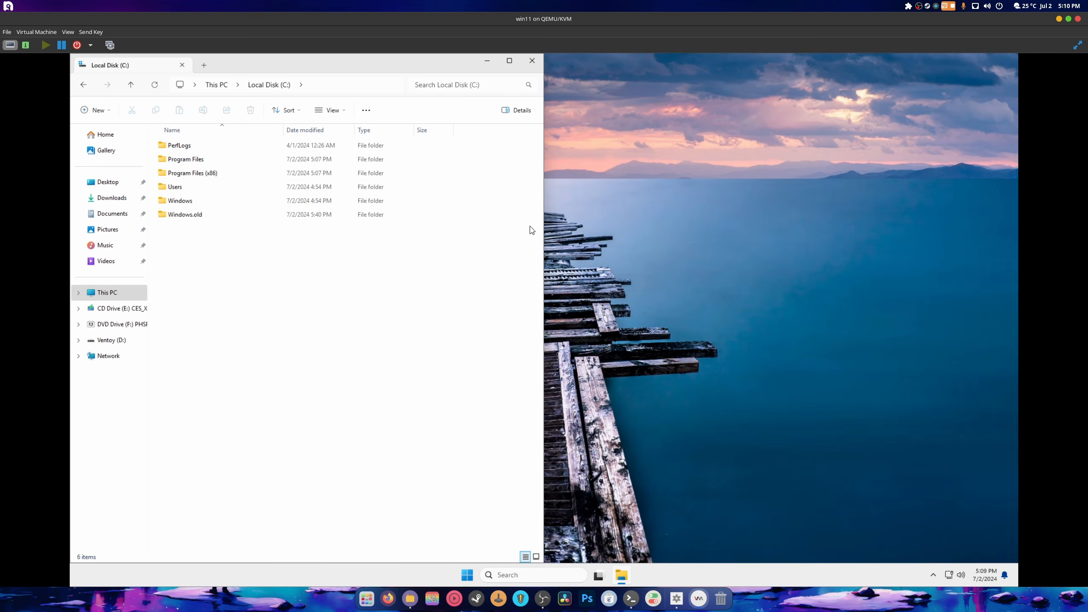
- Open a second File Explorer window from the taskbar jump list, snap it right, and browse to C:\Program Files (x86)
{"action": "right_click", "coordinate": [606, 417]}
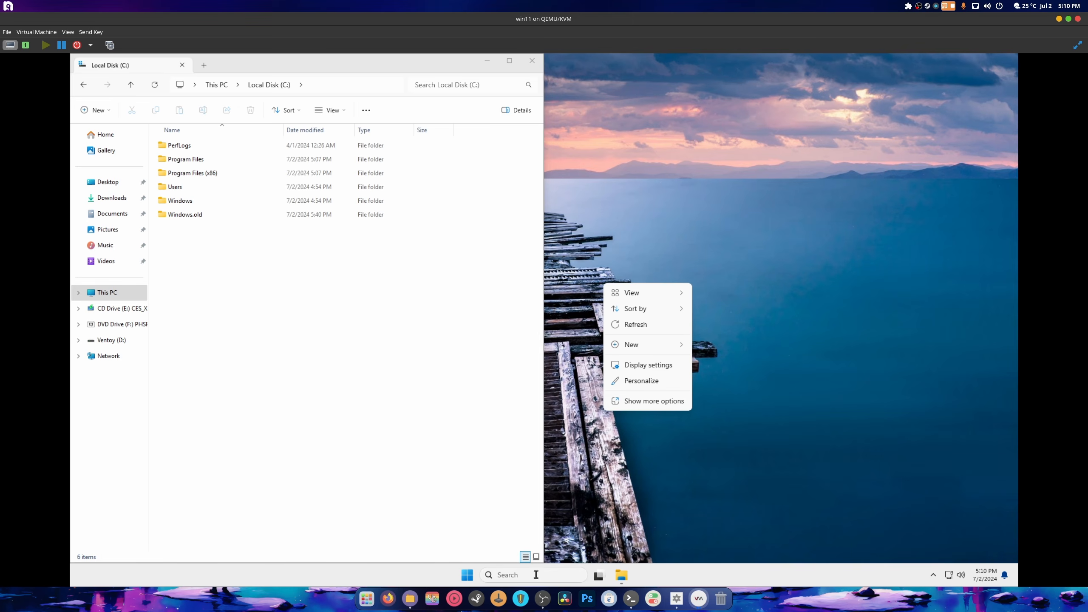
{"action": "right_click", "coordinate": [619, 575]}
{"action": "right_click", "coordinate": [620, 574]}
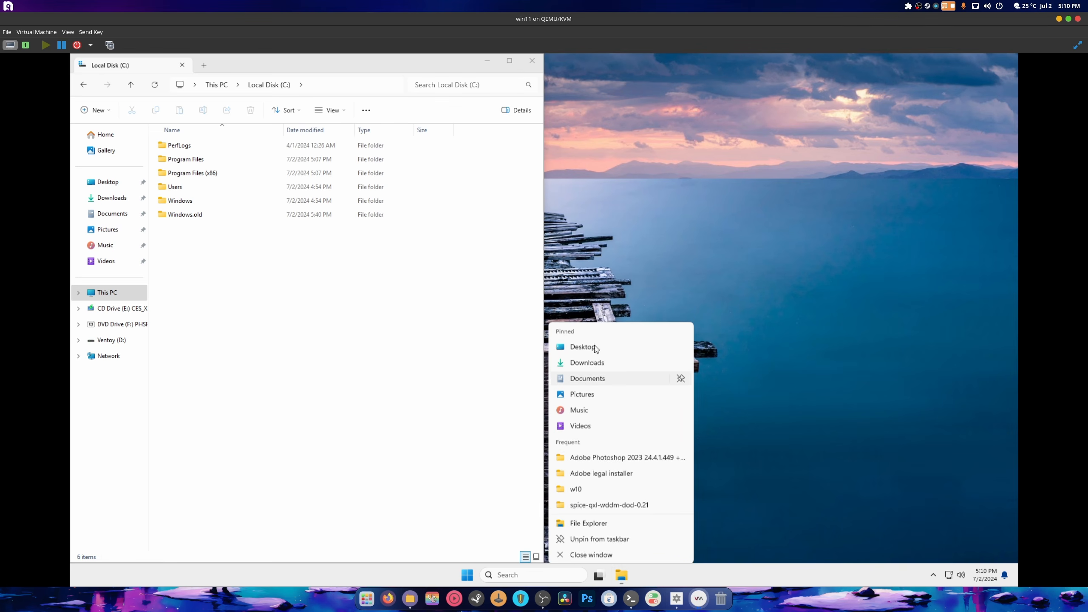
{"action": "left_click", "coordinate": [587, 373]}
{"action": "left_click_drag", "start_coordinate": [514, 183], "coordinate": [1043, 204]}
{"action": "left_click", "coordinate": [579, 296]}
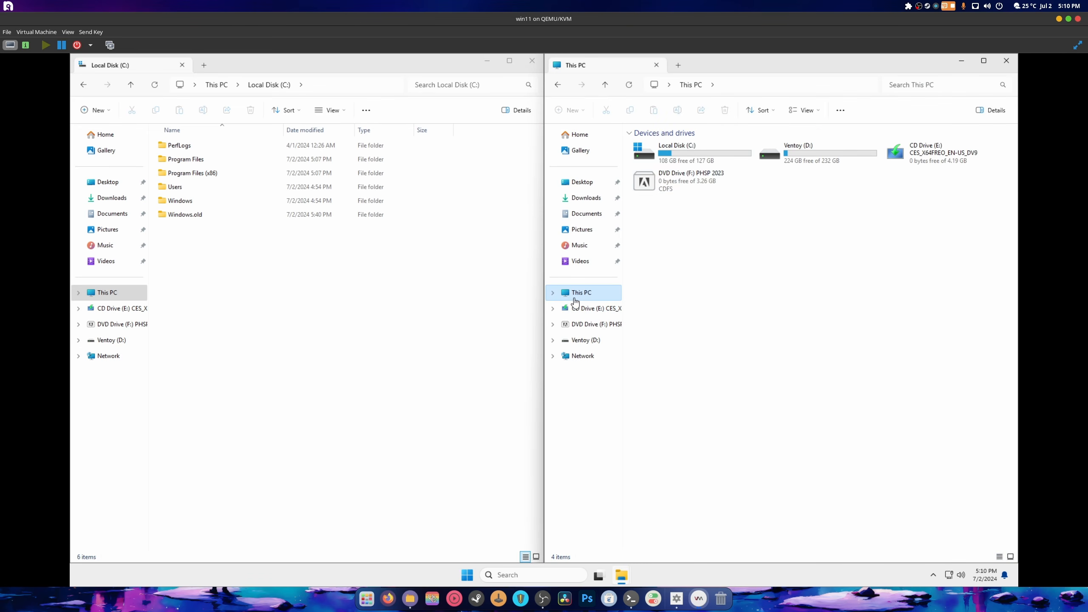
{"action": "double_click", "coordinate": [668, 155]}
{"action": "double_click", "coordinate": [658, 173]}
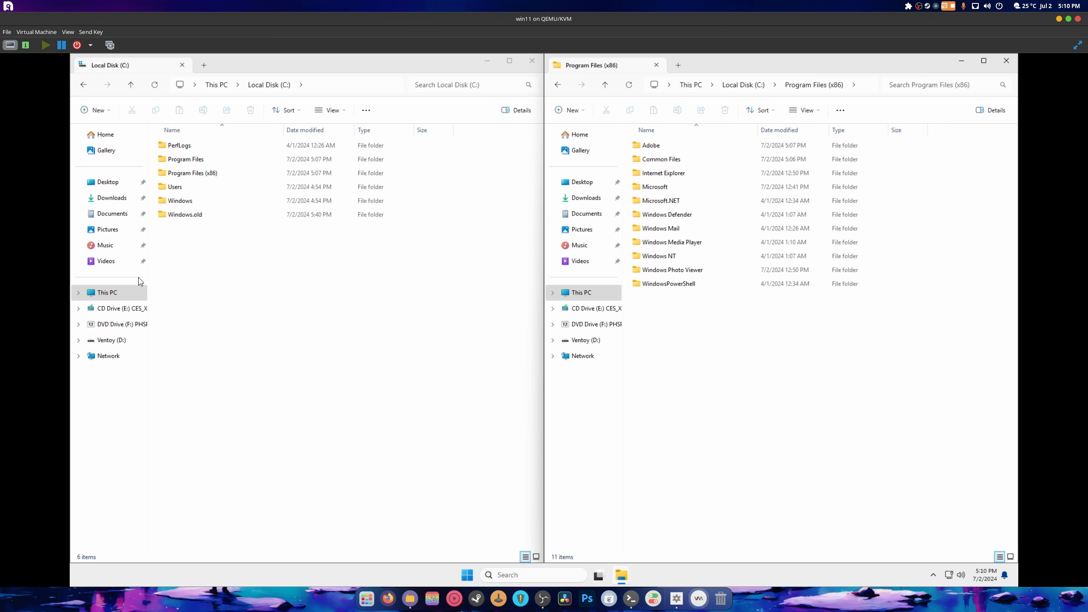
- Create an 'Adobe files' folder on Ventoy (D:) and open it
{"action": "left_click", "coordinate": [112, 341]}
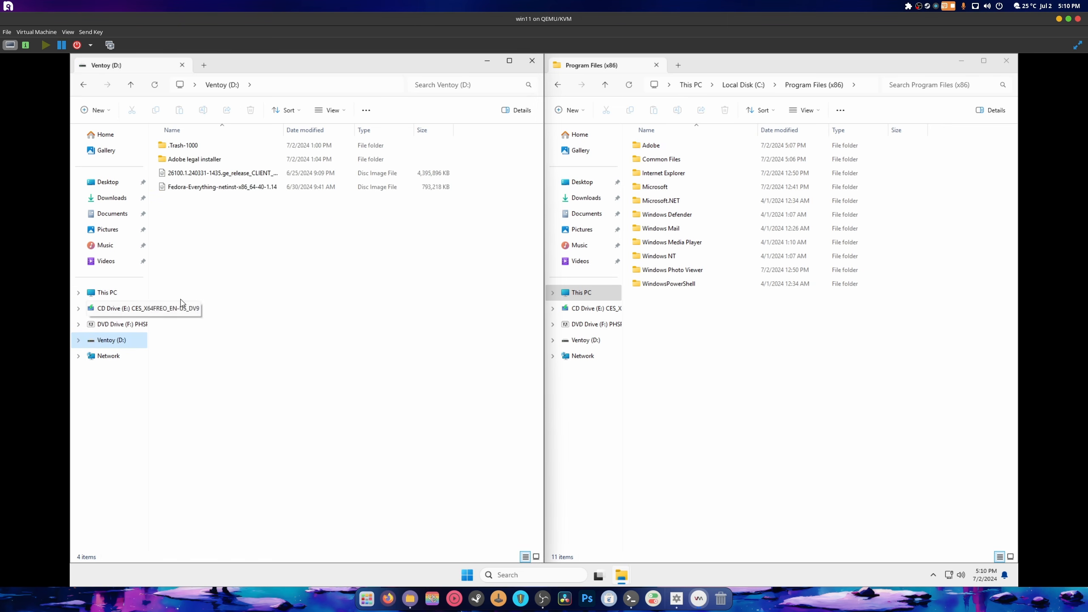
{"action": "right_click", "coordinate": [249, 245]}
{"action": "mouse_move", "coordinate": [360, 305]}
{"action": "left_click", "coordinate": [396, 306]}
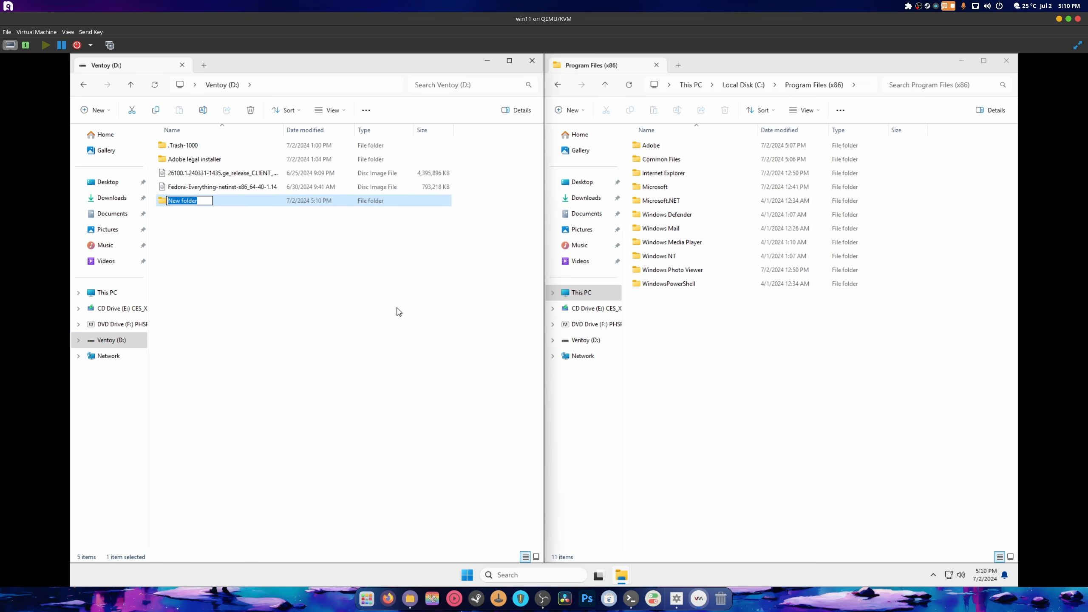
{"action": "key", "text": "BackSpace"}
{"action": "key", "text": "Return"}
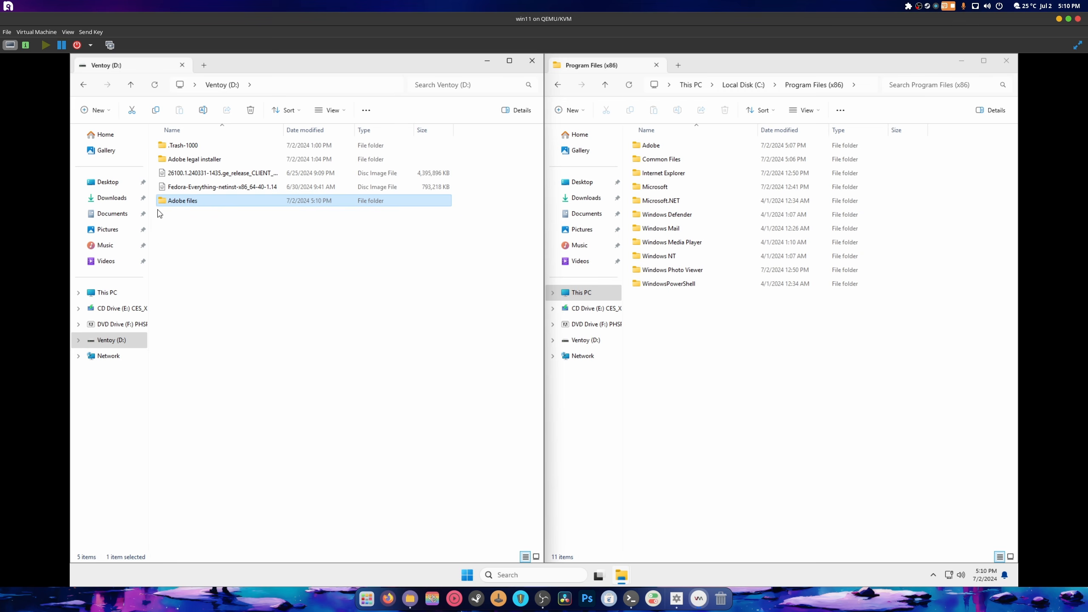
{"action": "double_click", "coordinate": [196, 201]}
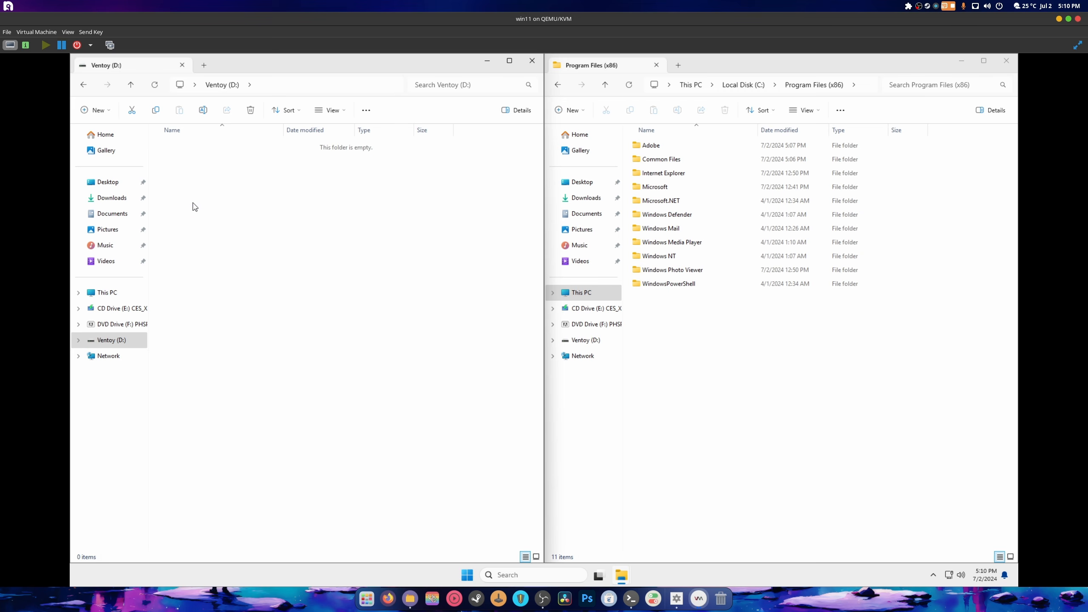
- Copy the Adobe and Common Files folders from Program Files (x86) into Adobe files
{"action": "left_click", "coordinate": [652, 149]}
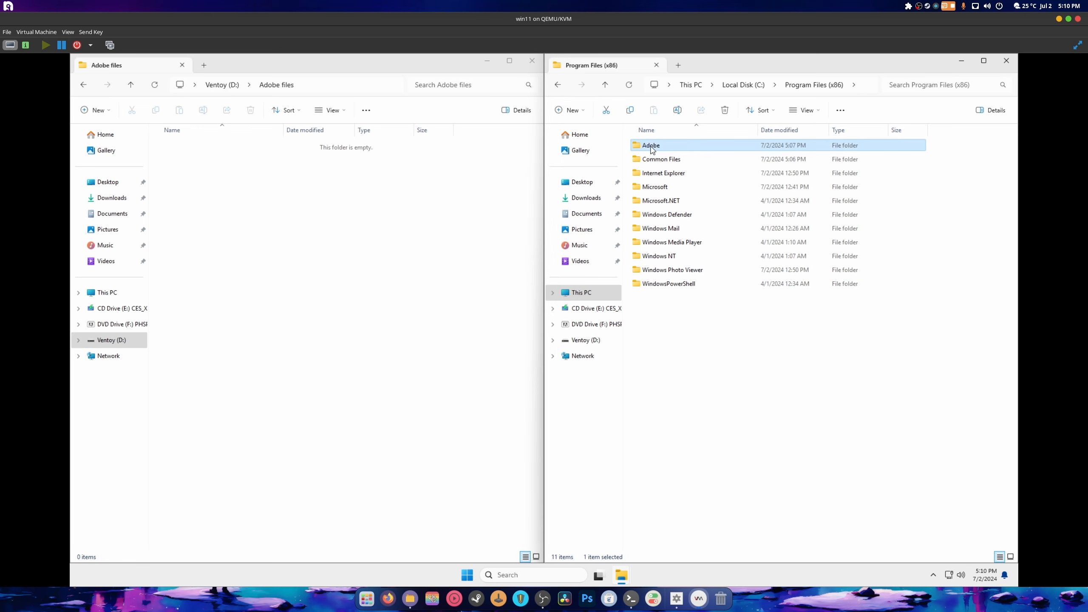
{"action": "left_click", "coordinate": [670, 163], "text": "ctrl"}
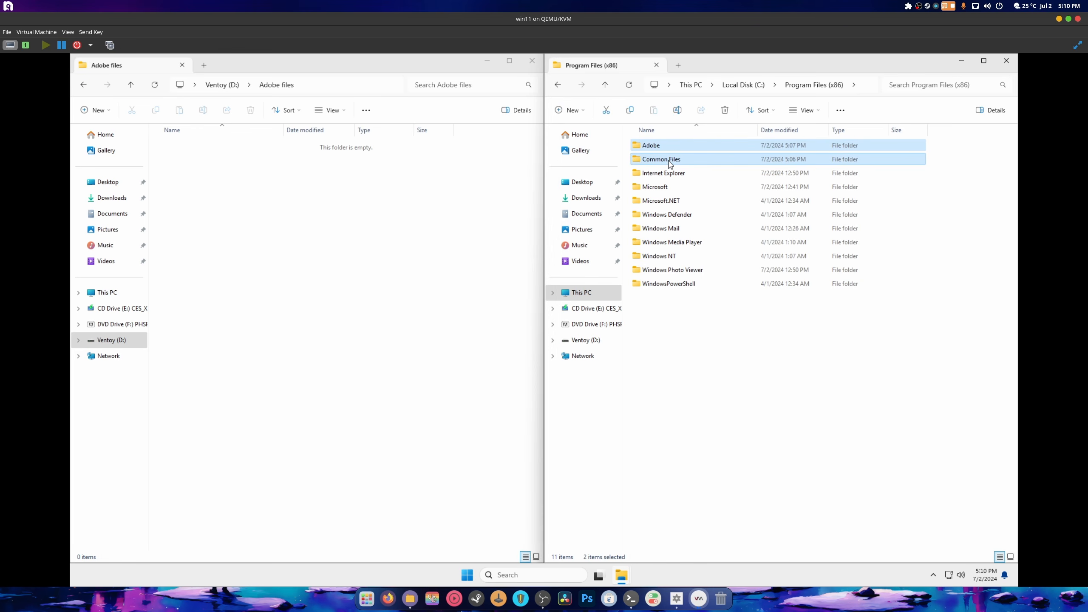
{"action": "right_click", "coordinate": [670, 163]}
{"action": "left_click", "coordinate": [709, 175]}
{"action": "right_click", "coordinate": [300, 211]}
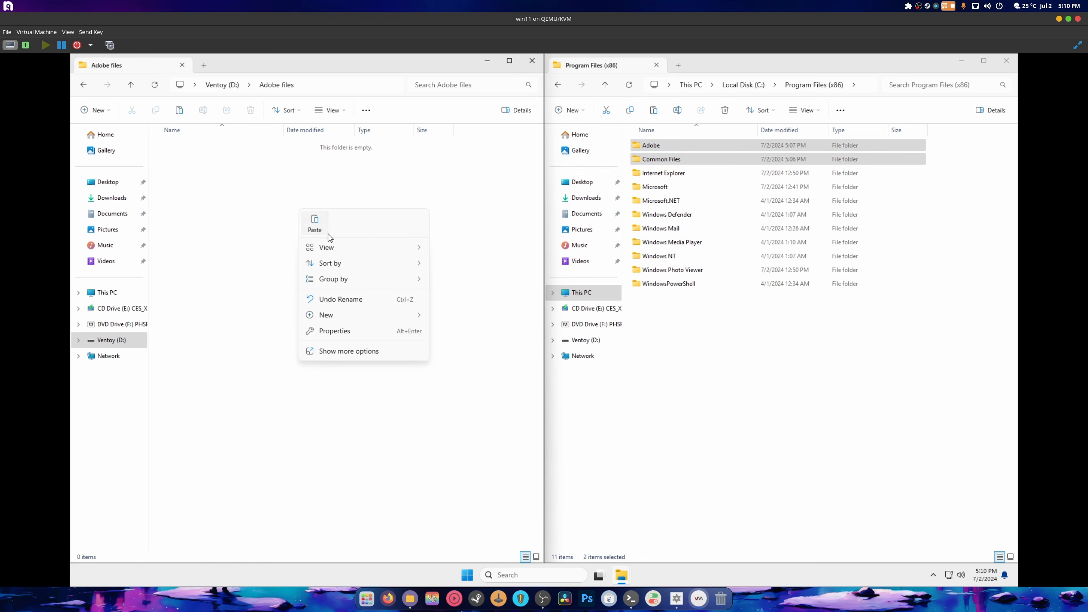
{"action": "left_click", "coordinate": [315, 226]}
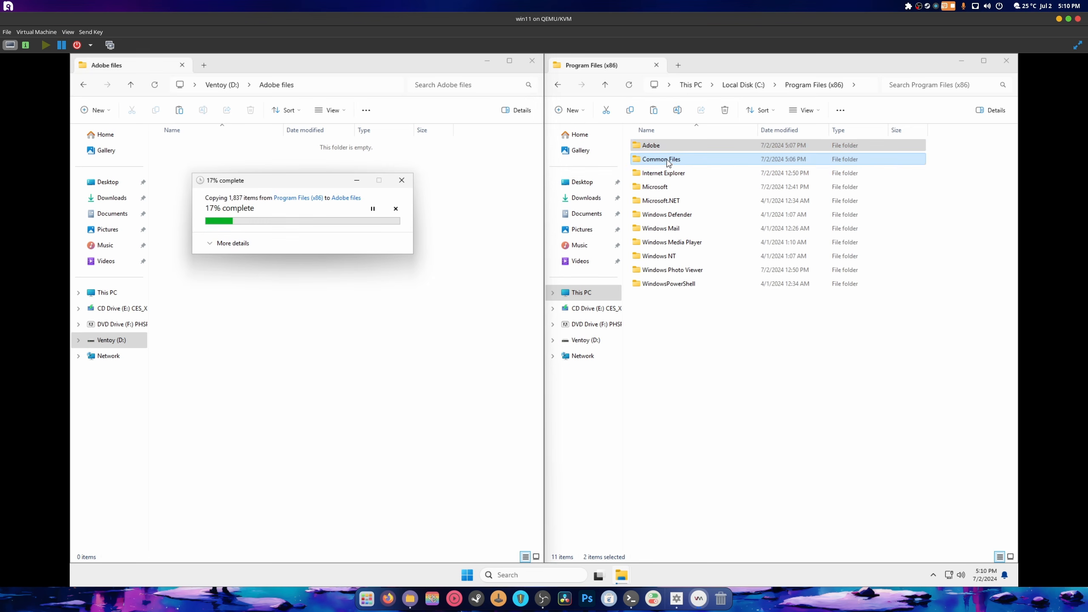
- Check the Adobe and Common Files\Adobe folders on C:, then return to the C: drive root
{"action": "double_click", "coordinate": [679, 146]}
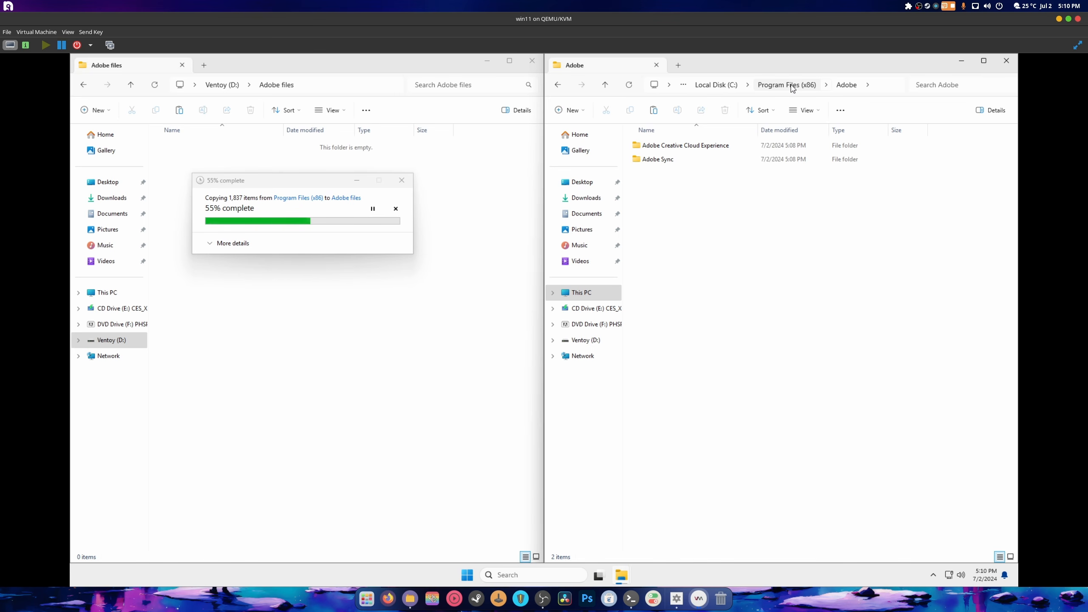
{"action": "left_click", "coordinate": [770, 84]}
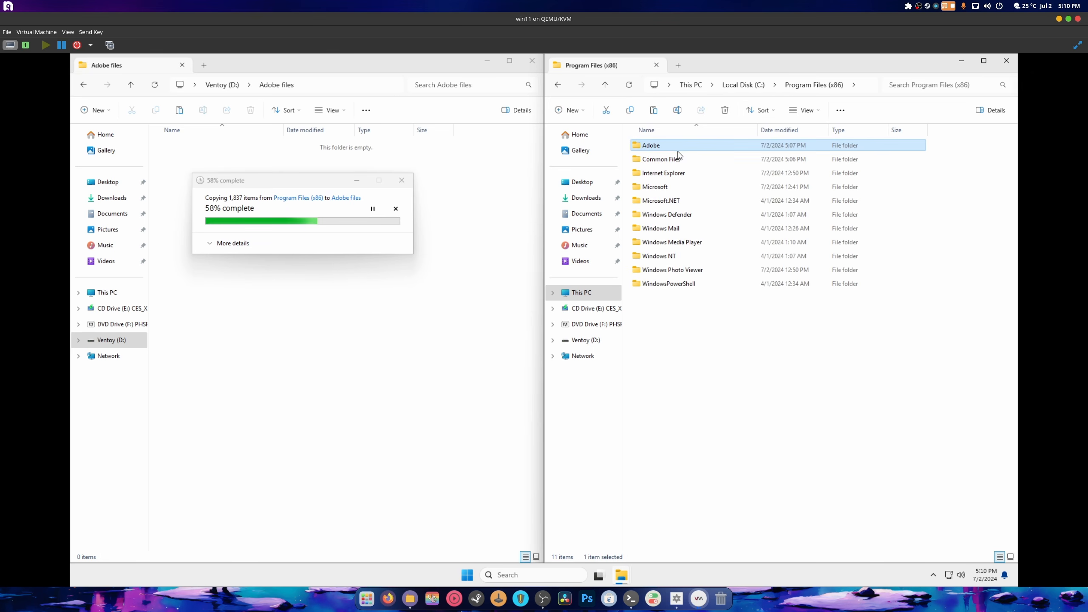
{"action": "double_click", "coordinate": [664, 159]}
{"action": "double_click", "coordinate": [666, 145]}
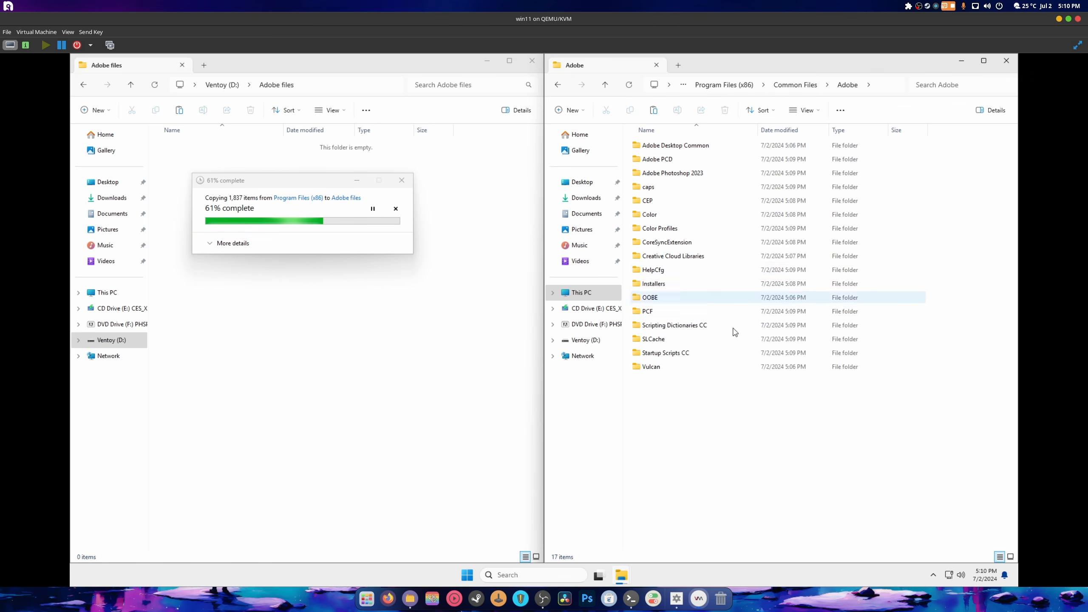
{"action": "left_click", "coordinate": [558, 85]}
{"action": "left_click", "coordinate": [558, 85]}
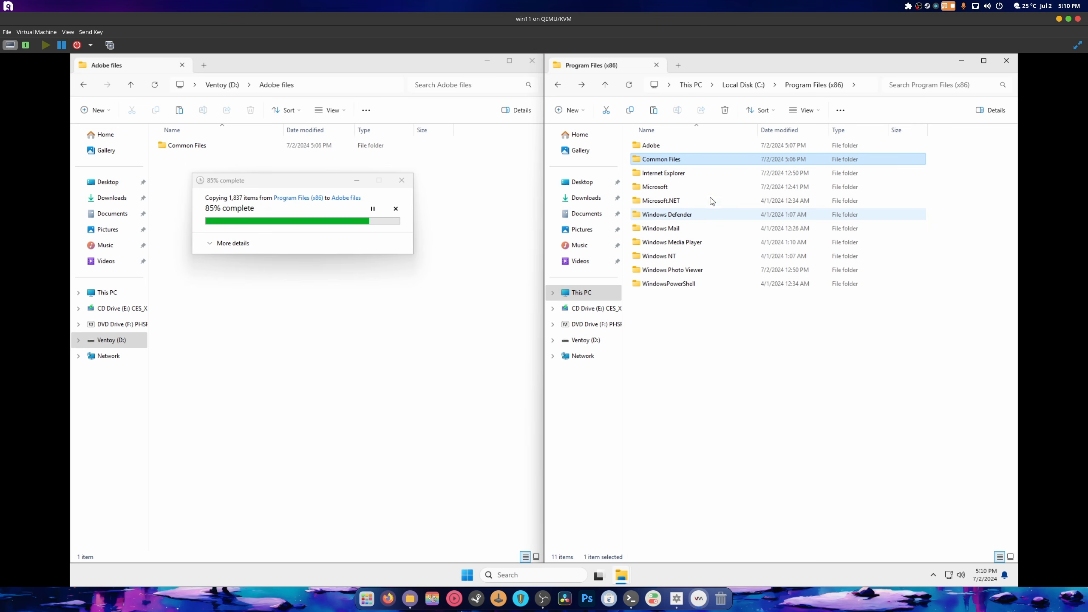
{"action": "left_click", "coordinate": [753, 84]}
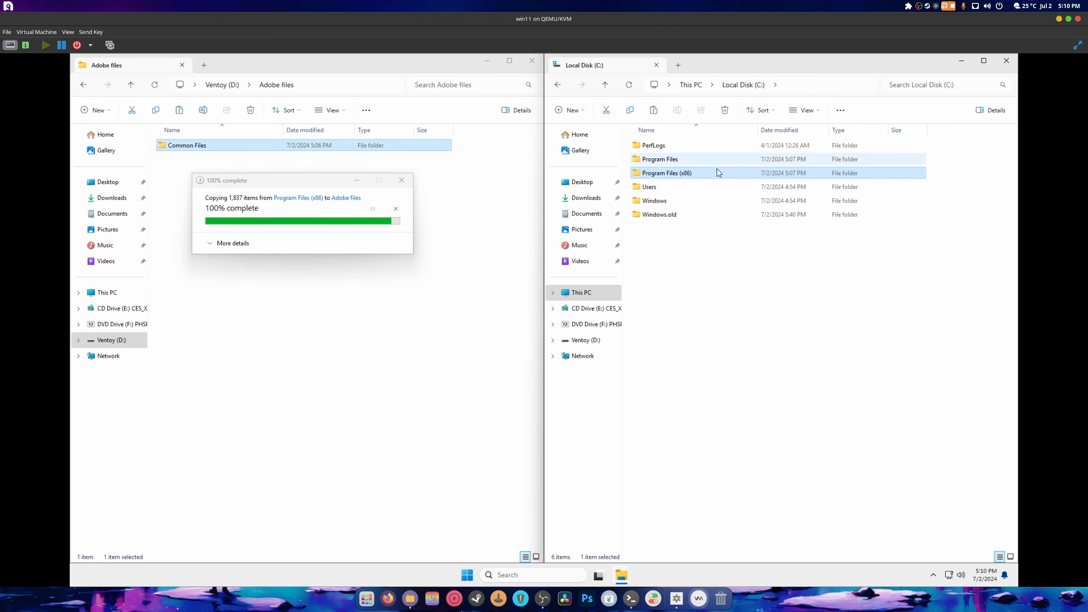
{"action": "left_click", "coordinate": [234, 251]}
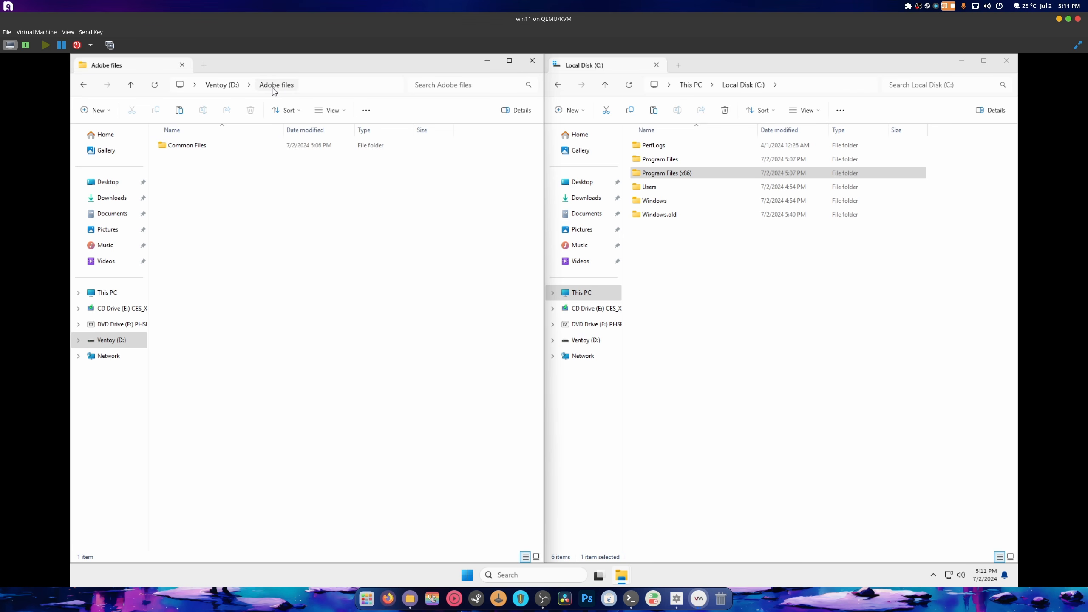
- Create a new folder named 'Program Files (x86)' inside Adobe files
{"action": "left_click", "coordinate": [229, 85]}
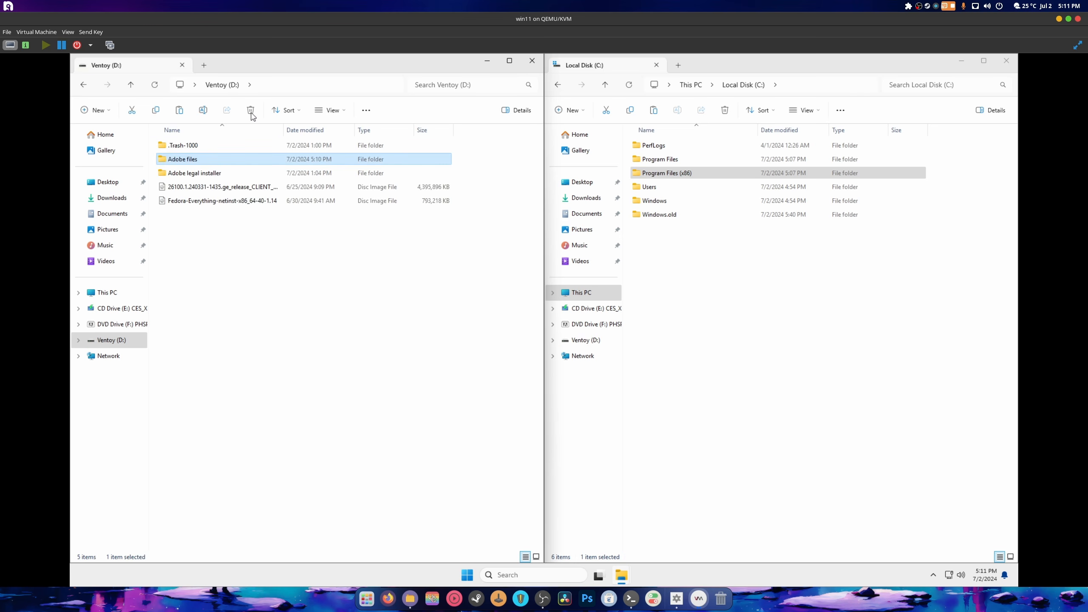
{"action": "double_click", "coordinate": [211, 159]}
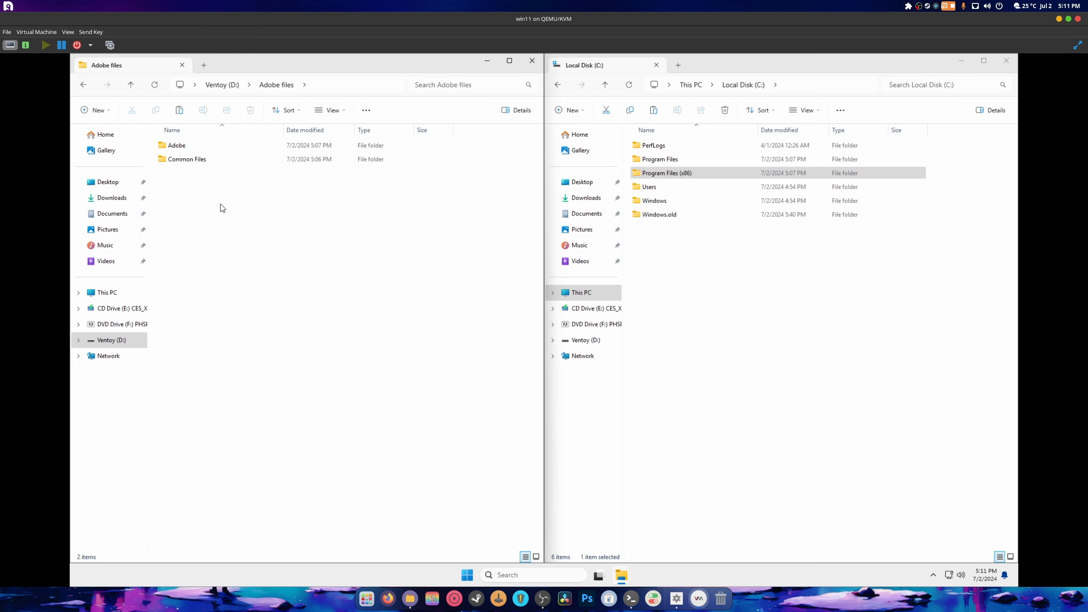
{"action": "right_click", "coordinate": [238, 209]}
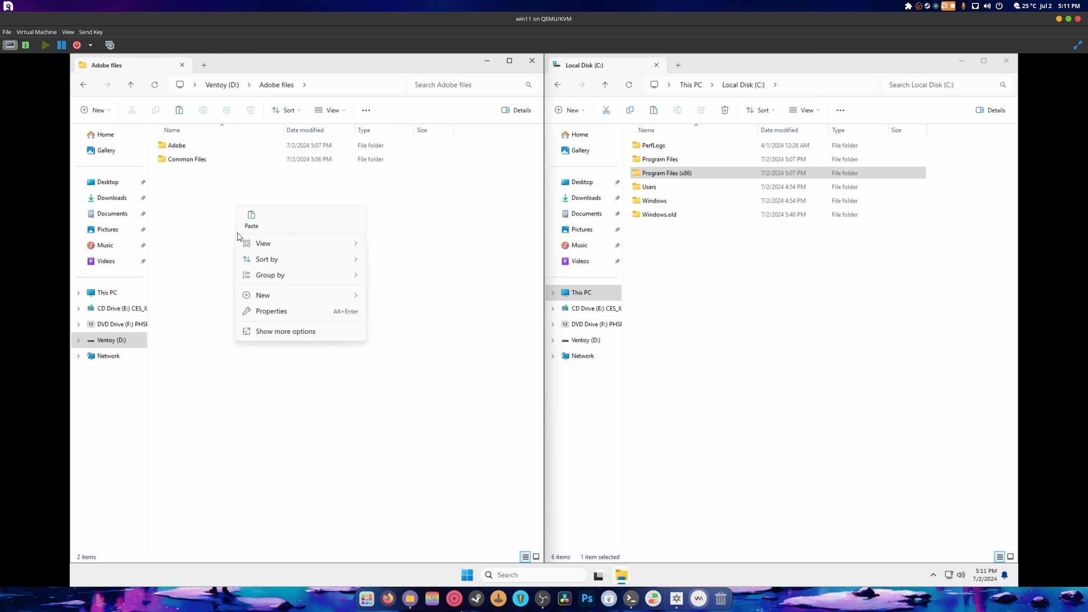
{"action": "mouse_move", "coordinate": [336, 299]}
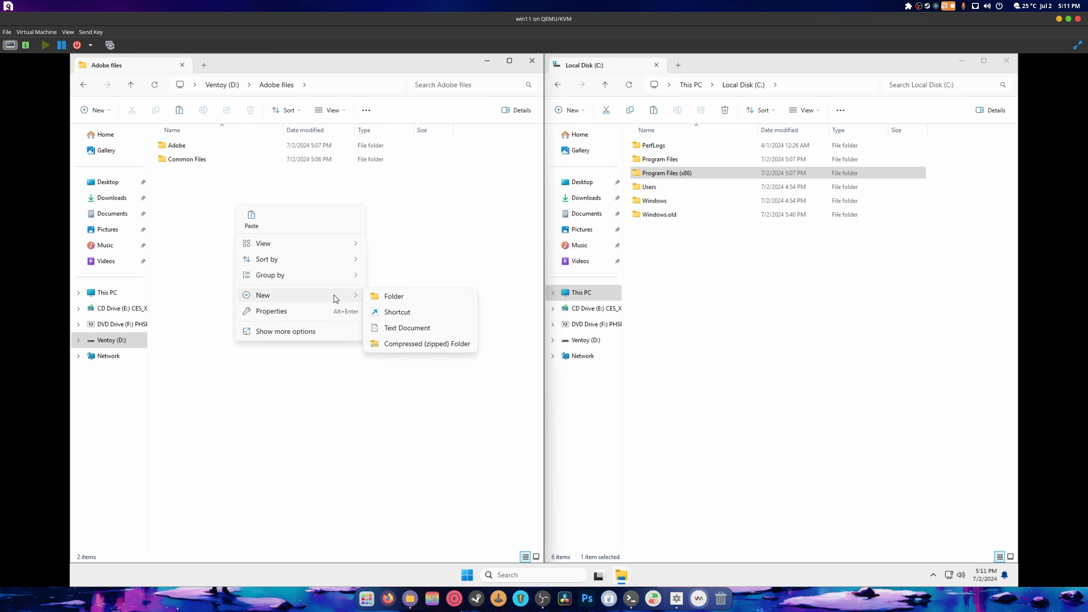
{"action": "left_click", "coordinate": [393, 297]}
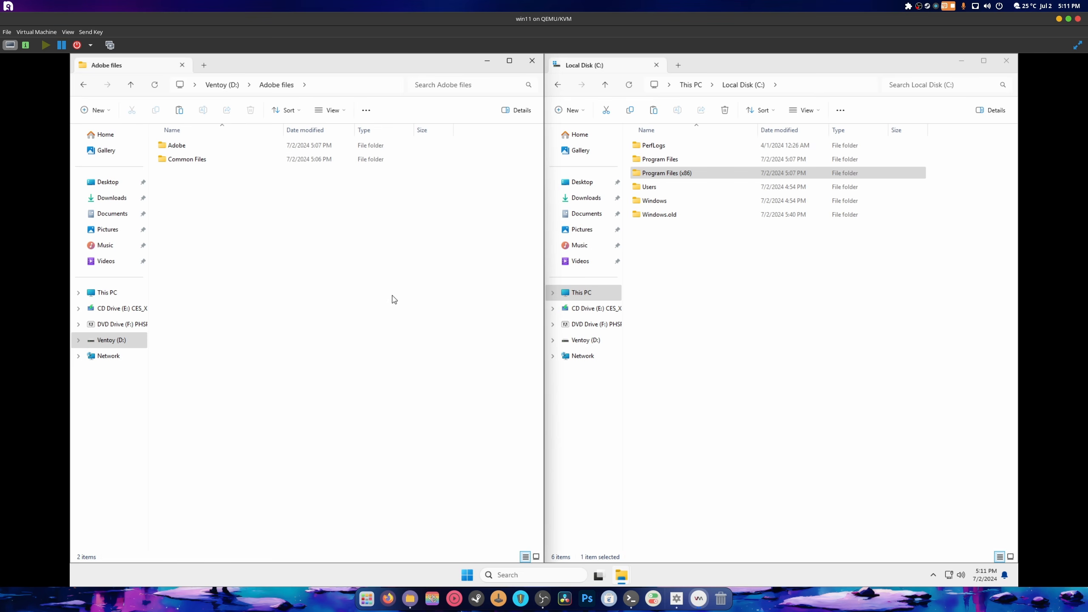
{"action": "right_click", "coordinate": [679, 177]}
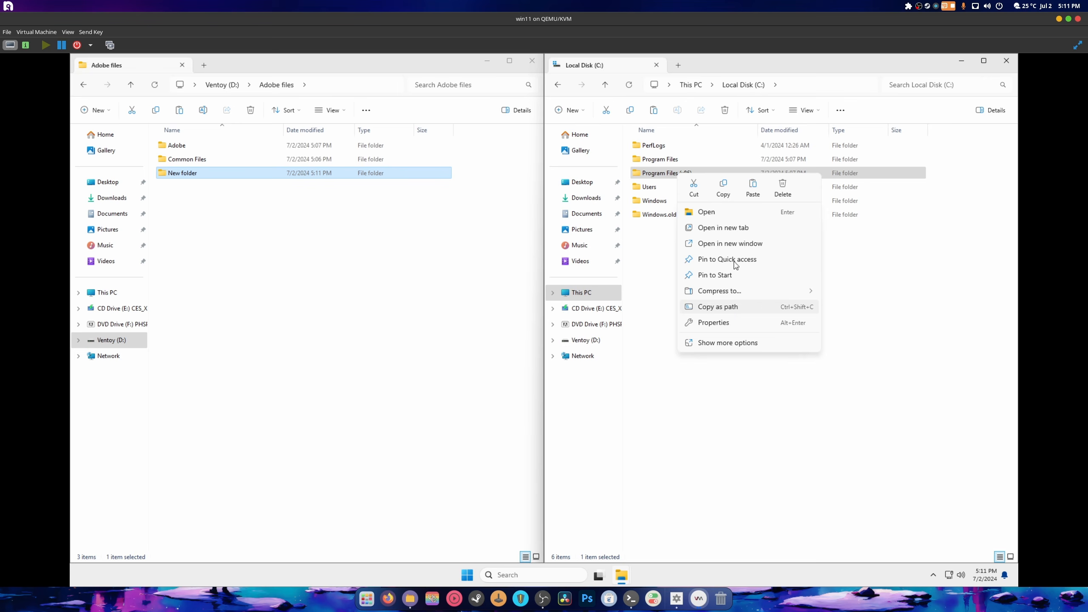
{"action": "left_click", "coordinate": [725, 348]}
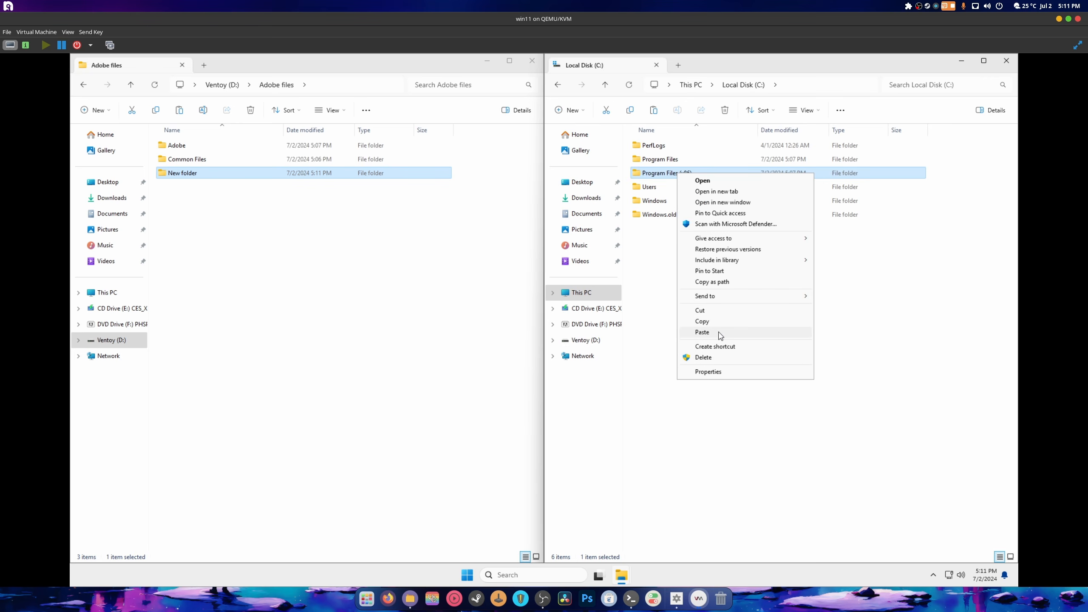
{"action": "left_click", "coordinate": [885, 299]}
{"action": "right_click", "coordinate": [669, 174]}
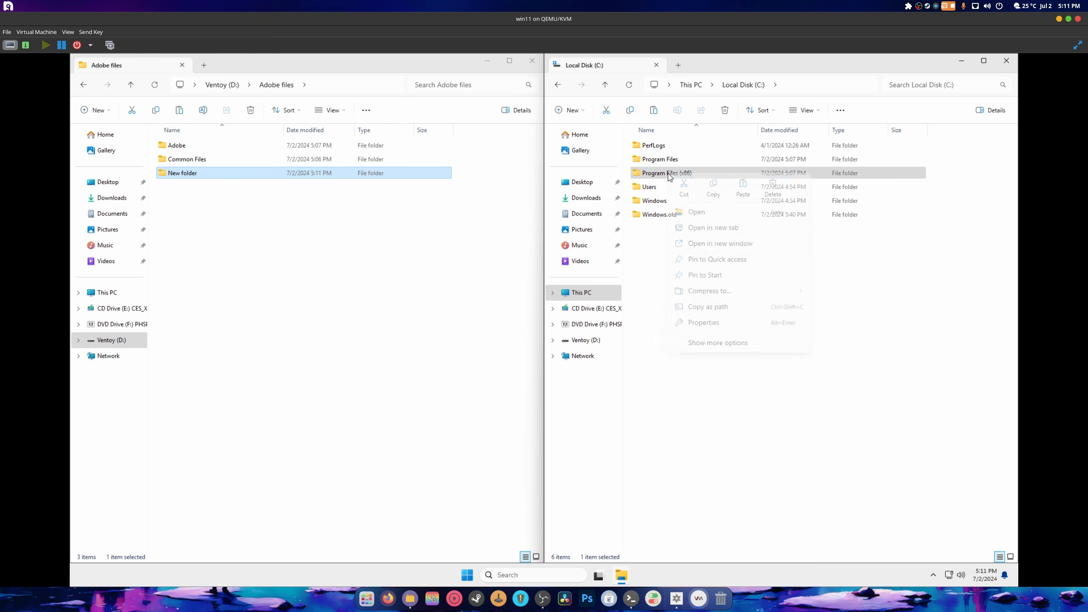
{"action": "left_click", "coordinate": [767, 214]}
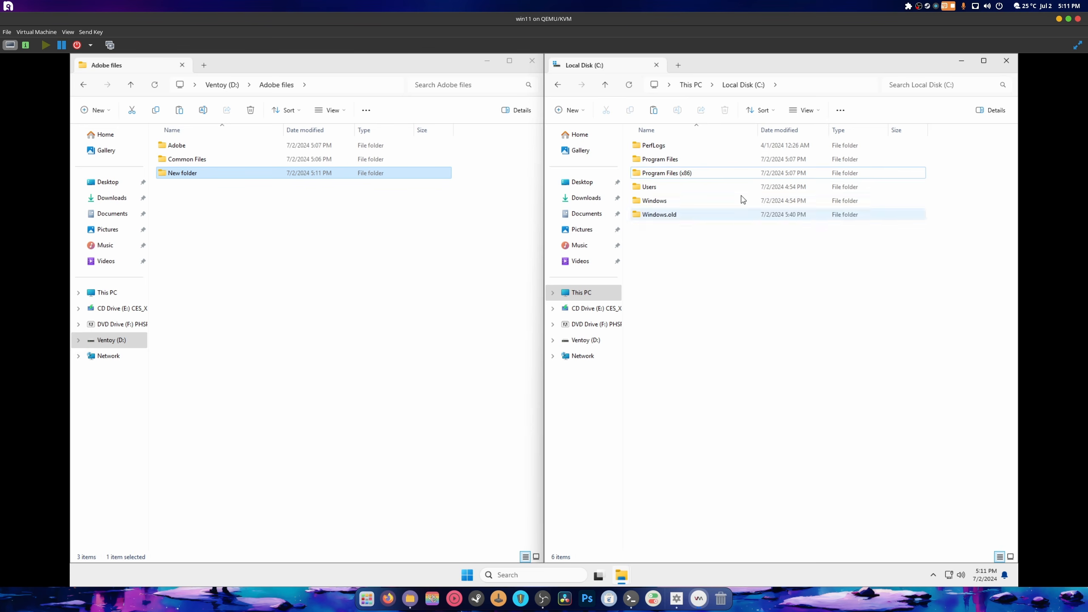
{"action": "right_click", "coordinate": [180, 173]}
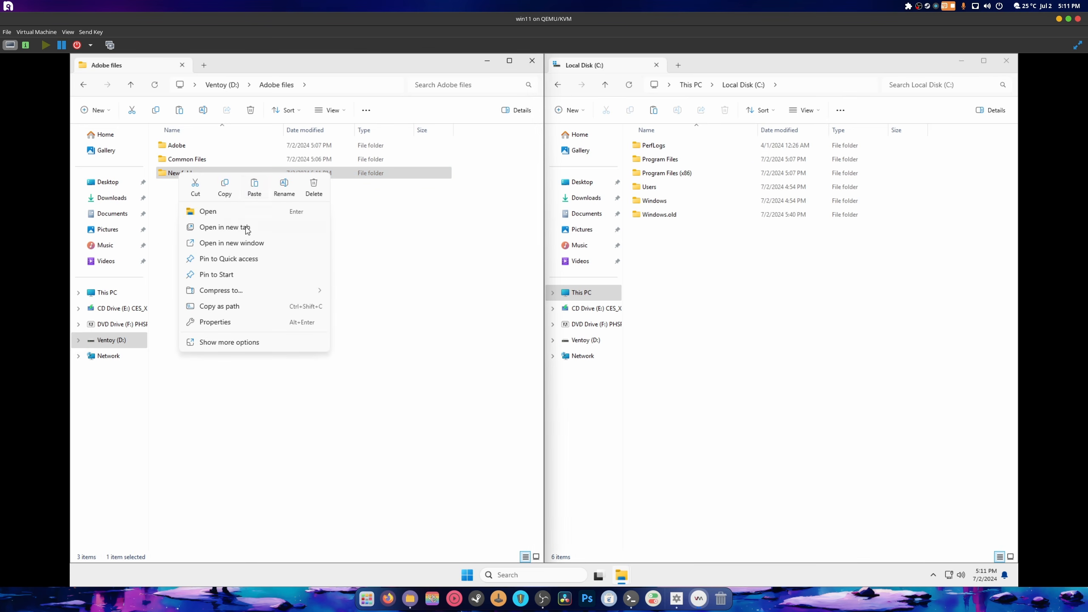
{"action": "left_click", "coordinate": [284, 189]}
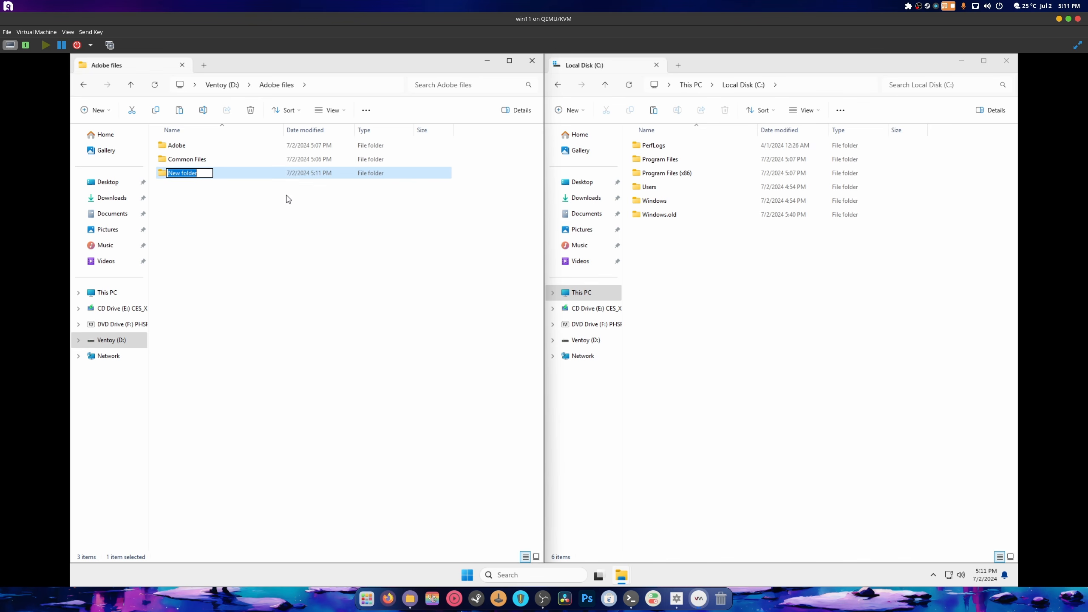
{"action": "type", "text": "Program Files (x86"}
{"action": "key", "text": "Return"}
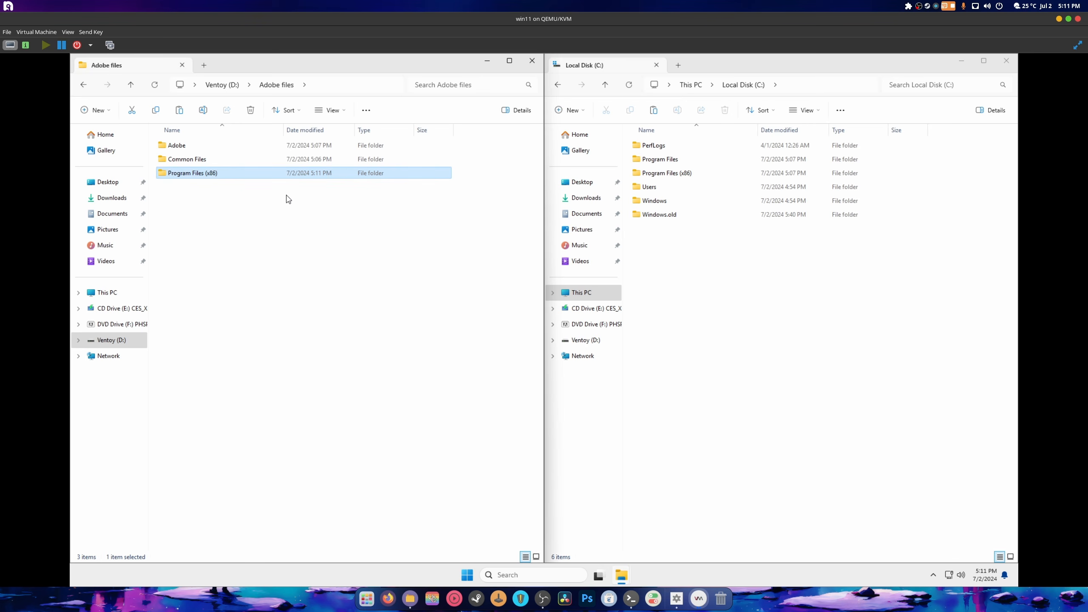
- Move the existing Adobe and Common Files folders into the new Program Files (x86) folder
{"action": "left_click_drag", "start_coordinate": [154, 141], "coordinate": [199, 175]}
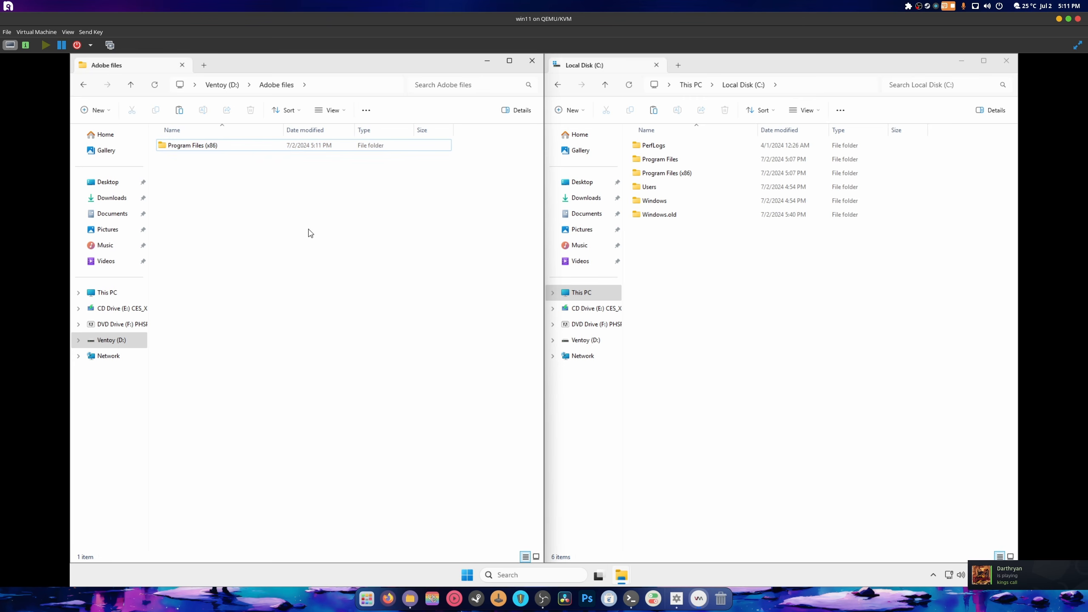
{"action": "double_click", "coordinate": [659, 161]}
{"action": "right_click", "coordinate": [114, 229]}
{"action": "left_click", "coordinate": [208, 241]}
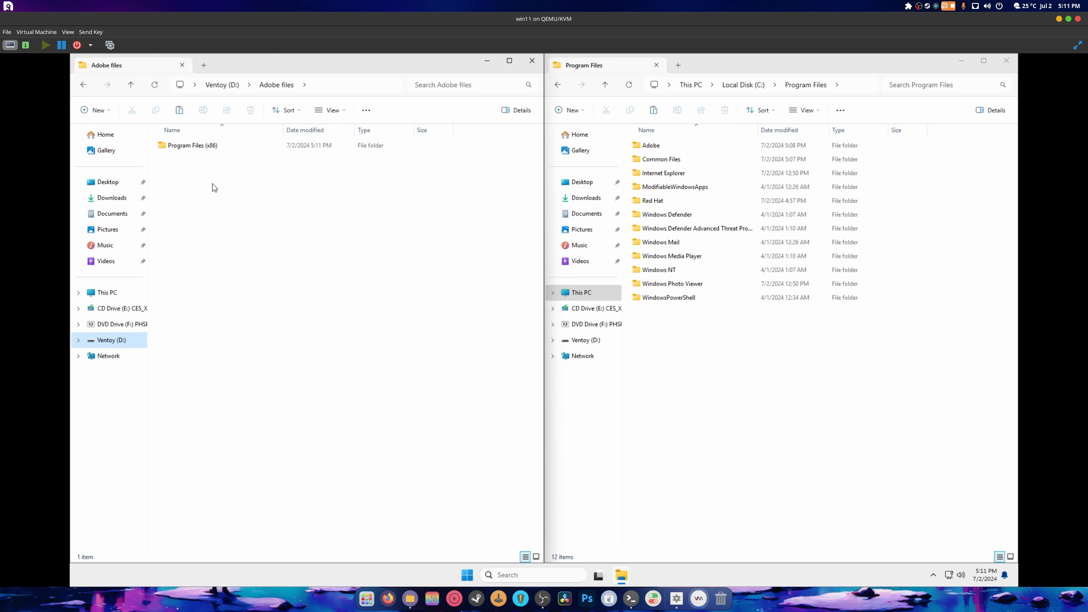
{"action": "right_click", "coordinate": [210, 183]}
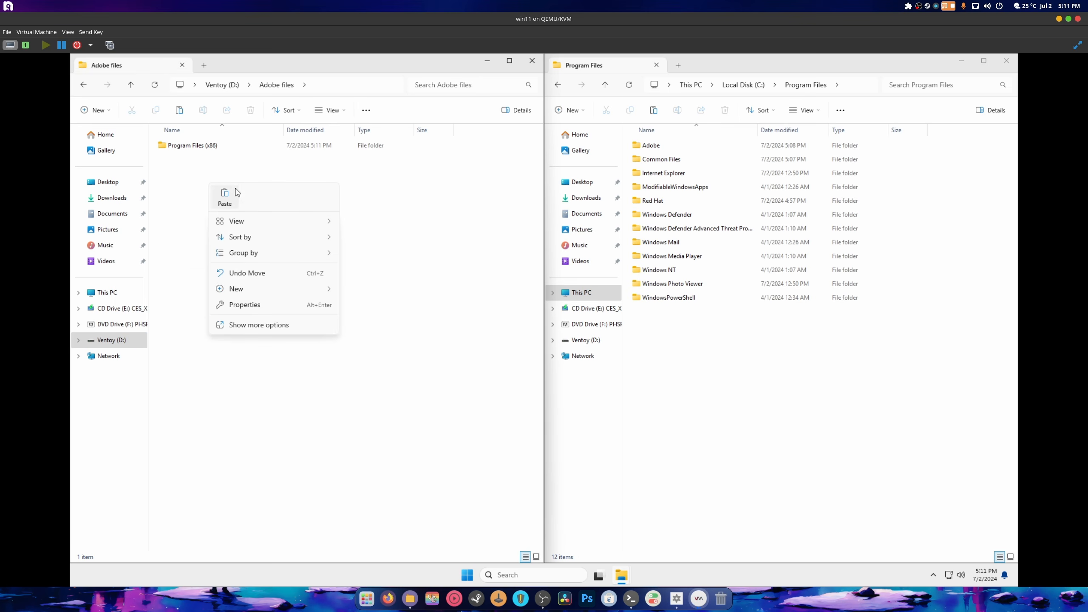
{"action": "left_click", "coordinate": [274, 276]}
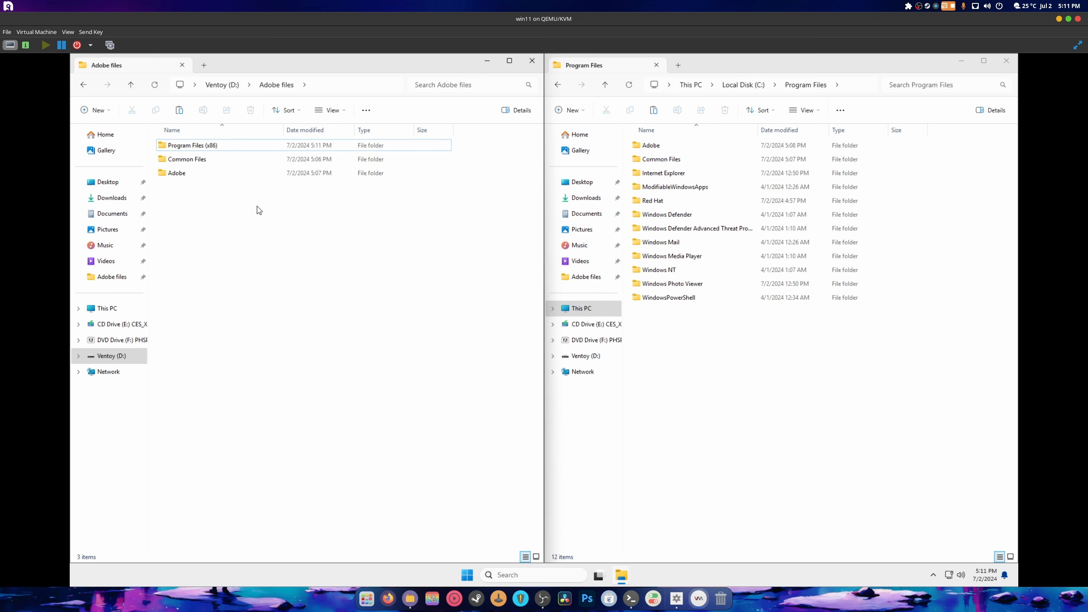
{"action": "left_click_drag", "start_coordinate": [202, 190], "coordinate": [185, 147]}
- Create a 'Program Files' folder in Adobe files and open it
{"action": "right_click", "coordinate": [226, 205]}
{"action": "mouse_move", "coordinate": [307, 316]}
{"action": "left_click", "coordinate": [374, 313]}
{"action": "type", "text": "P"}
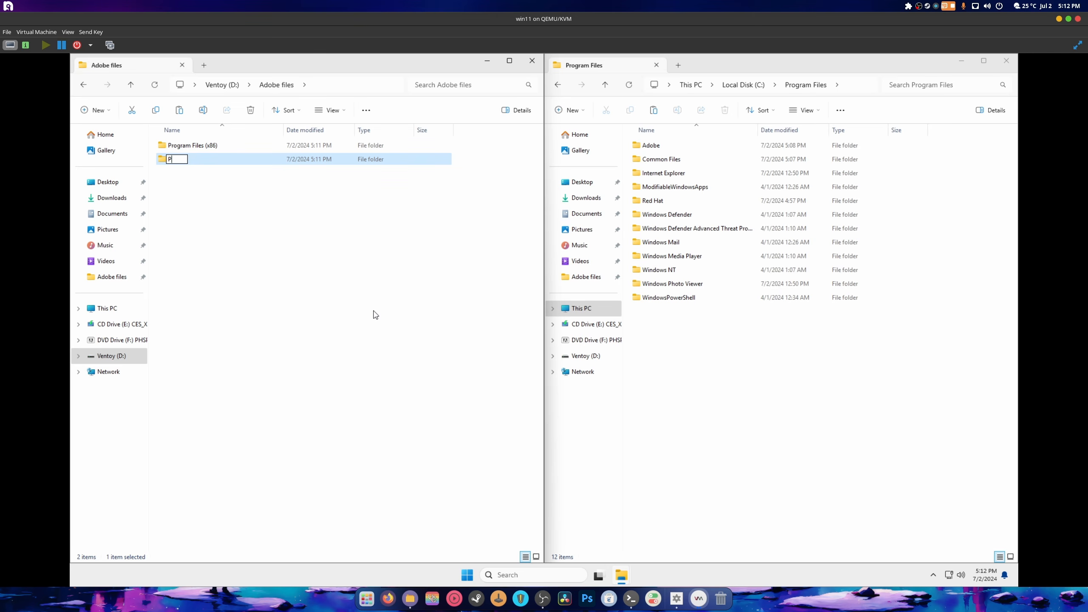
{"action": "type", "text": "rogram Files"}
{"action": "key", "text": "Return"}
{"action": "double_click", "coordinate": [169, 165]}
- Copy Adobe and Common Files from C:\Program Files into the new Program Files folder
{"action": "left_click", "coordinate": [639, 146]}
{"action": "left_click", "coordinate": [670, 162], "text": "ctrl"}
{"action": "right_click", "coordinate": [671, 161]}
{"action": "left_click", "coordinate": [714, 173]}
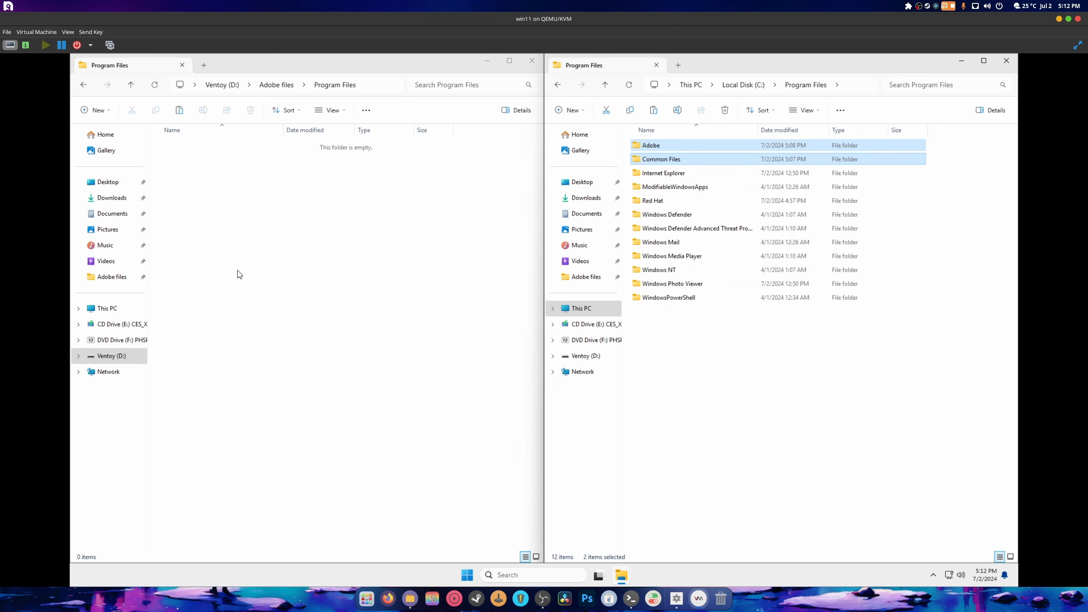
{"action": "right_click", "coordinate": [239, 275]}
{"action": "left_click", "coordinate": [255, 288]}
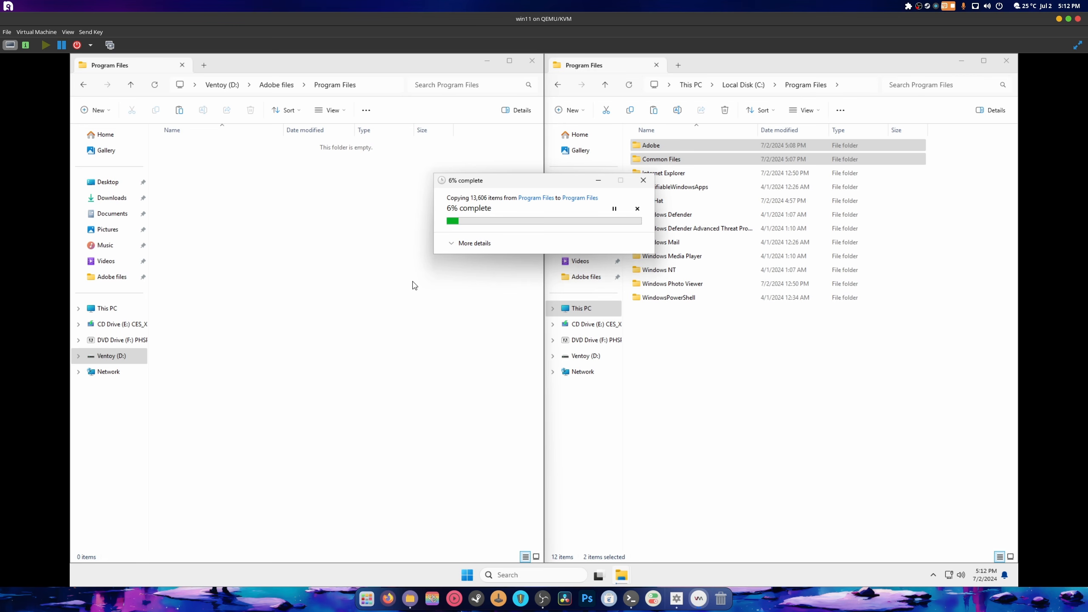
{"action": "left_click", "coordinate": [454, 247]}
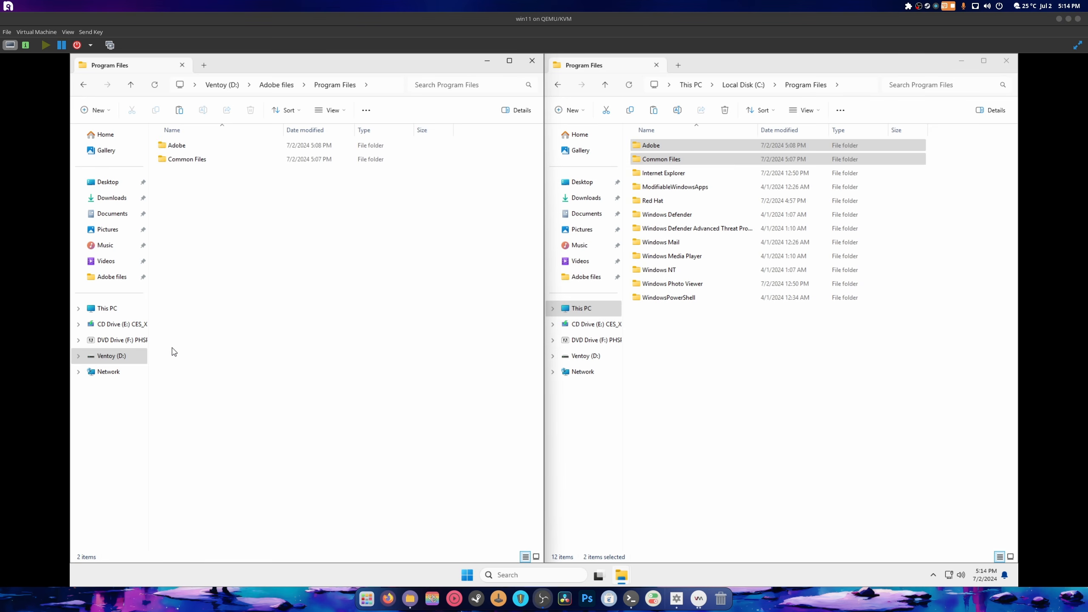
- Show hidden items on drive C and open C:\ProgramData
{"action": "left_click", "coordinate": [279, 86]}
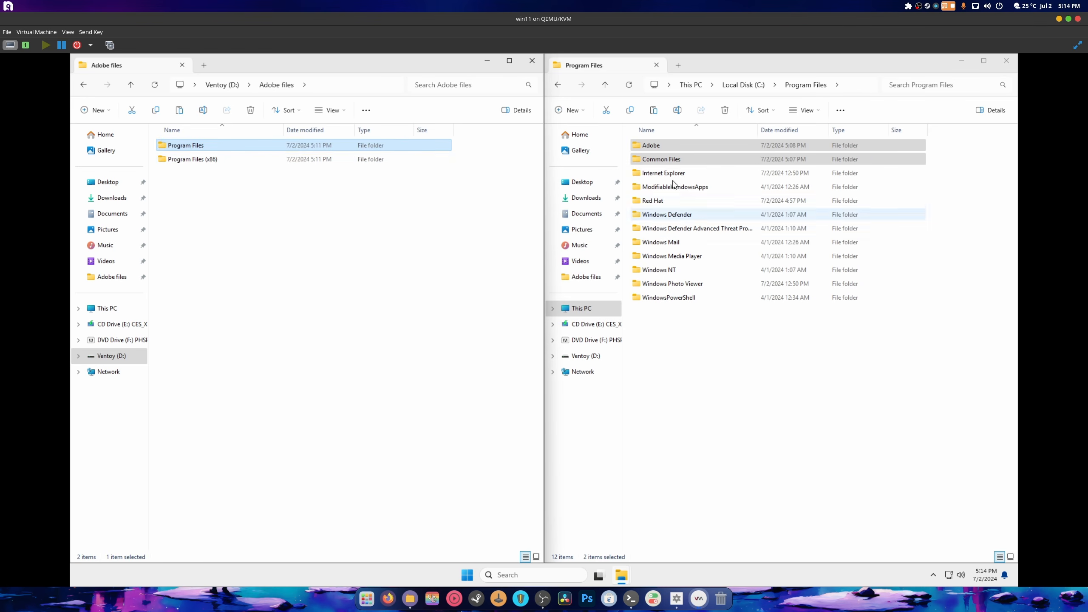
{"action": "left_click", "coordinate": [744, 85]}
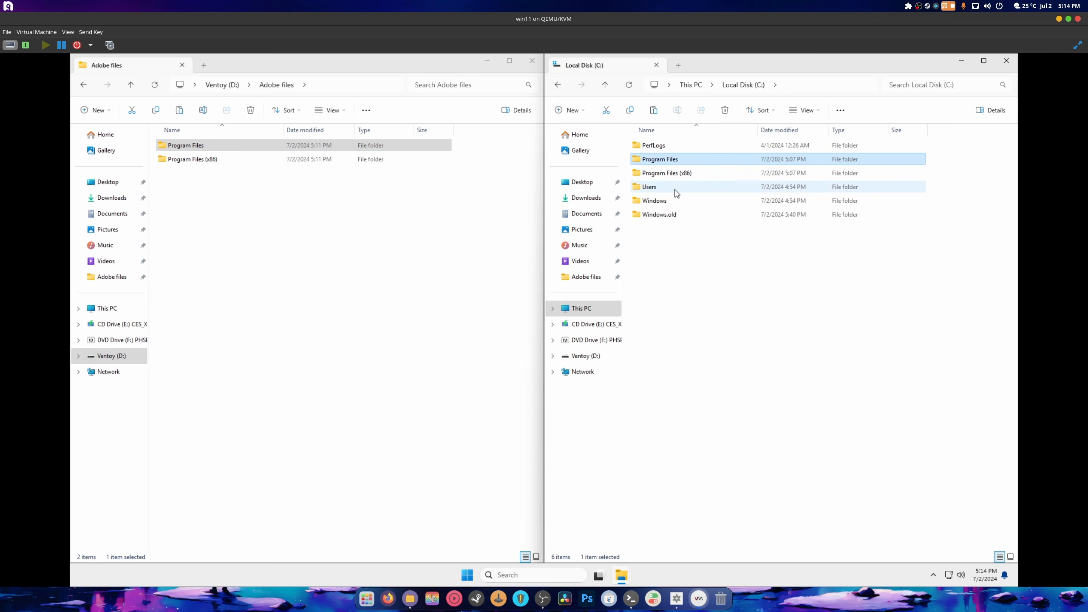
{"action": "left_click", "coordinate": [659, 296]}
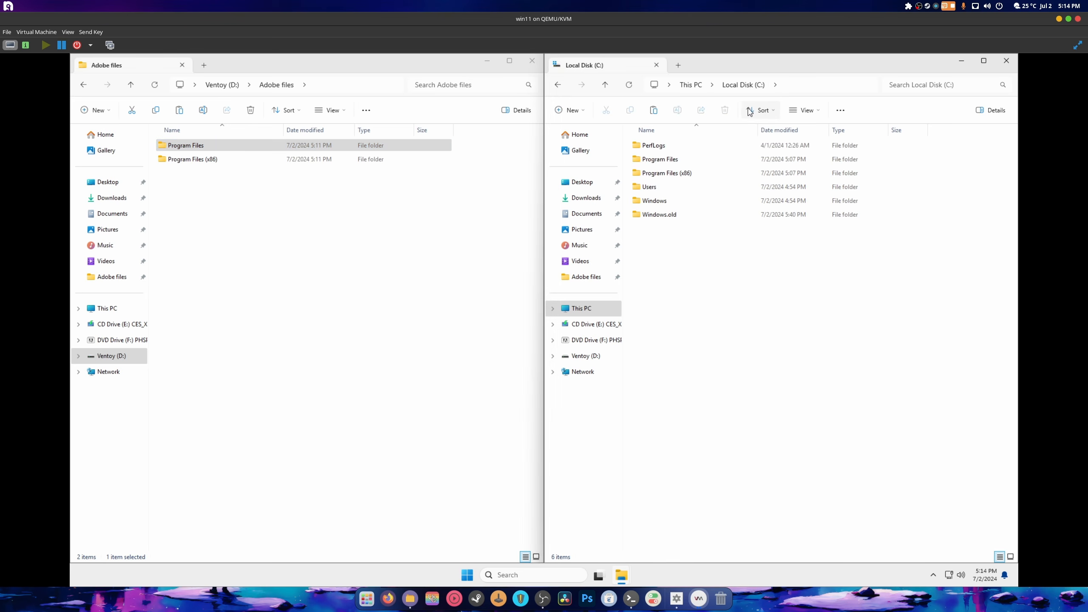
{"action": "left_click", "coordinate": [806, 110]}
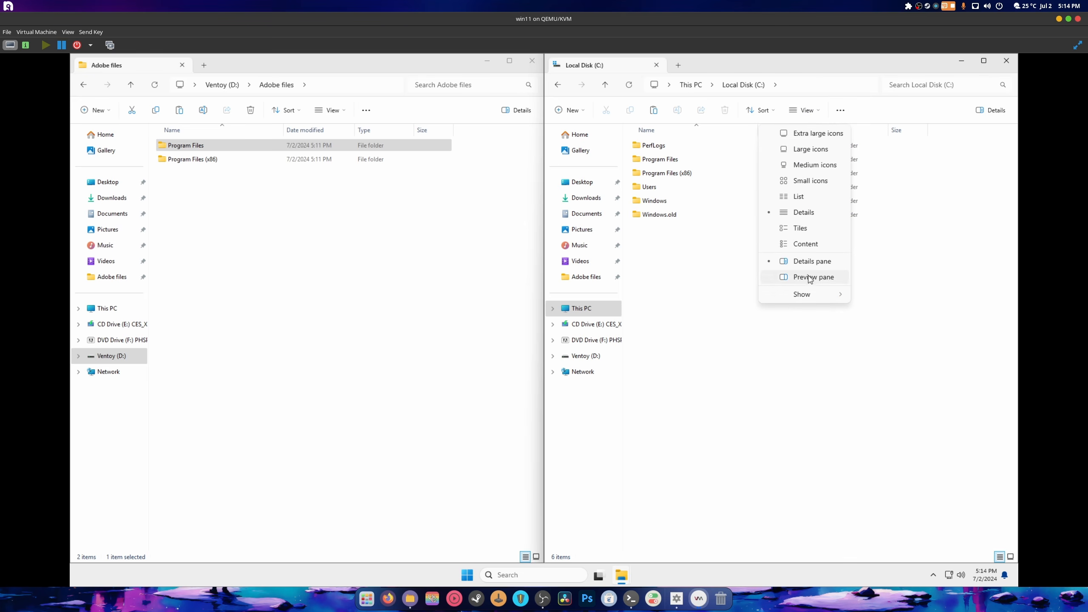
{"action": "mouse_move", "coordinate": [833, 295]}
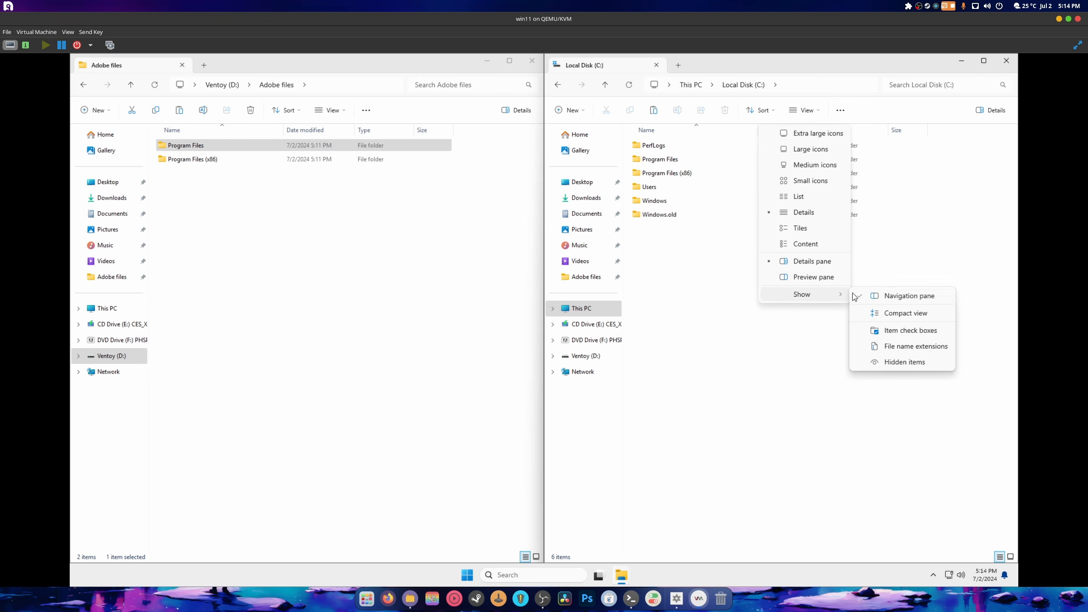
{"action": "left_click", "coordinate": [906, 361]}
{"action": "double_click", "coordinate": [649, 189]}
- Create a 'ProgramData' folder in Adobe files and drag the Adobe folder from C:\ProgramData into it
{"action": "right_click", "coordinate": [329, 225]}
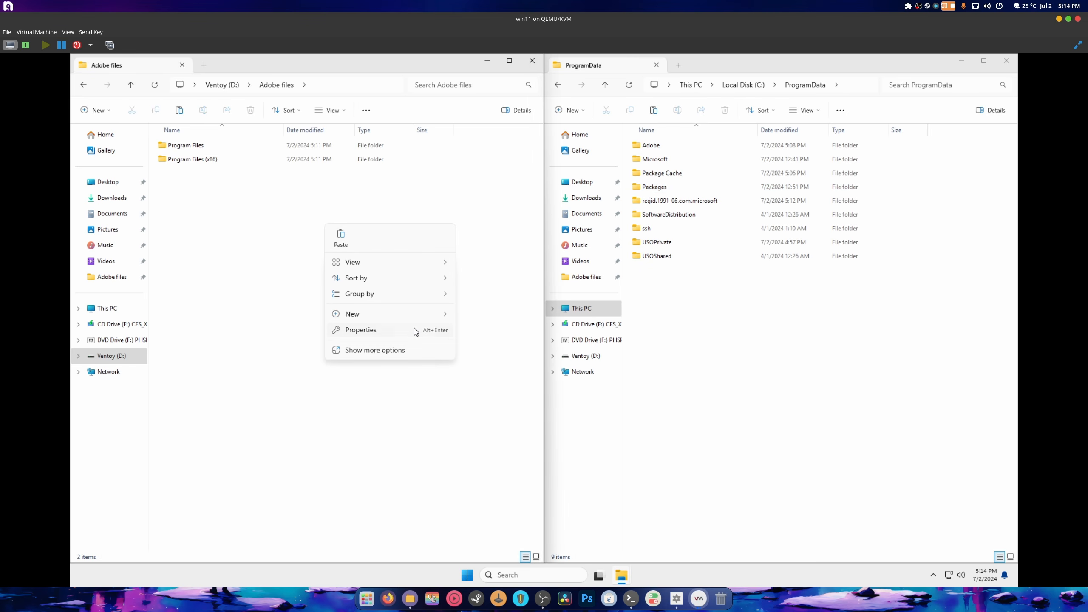
{"action": "mouse_move", "coordinate": [428, 315]}
{"action": "left_click", "coordinate": [484, 312]}
{"action": "type", "text": "p"}
{"action": "key", "text": "BackSpace"}
{"action": "key", "text": "BackSpace"}
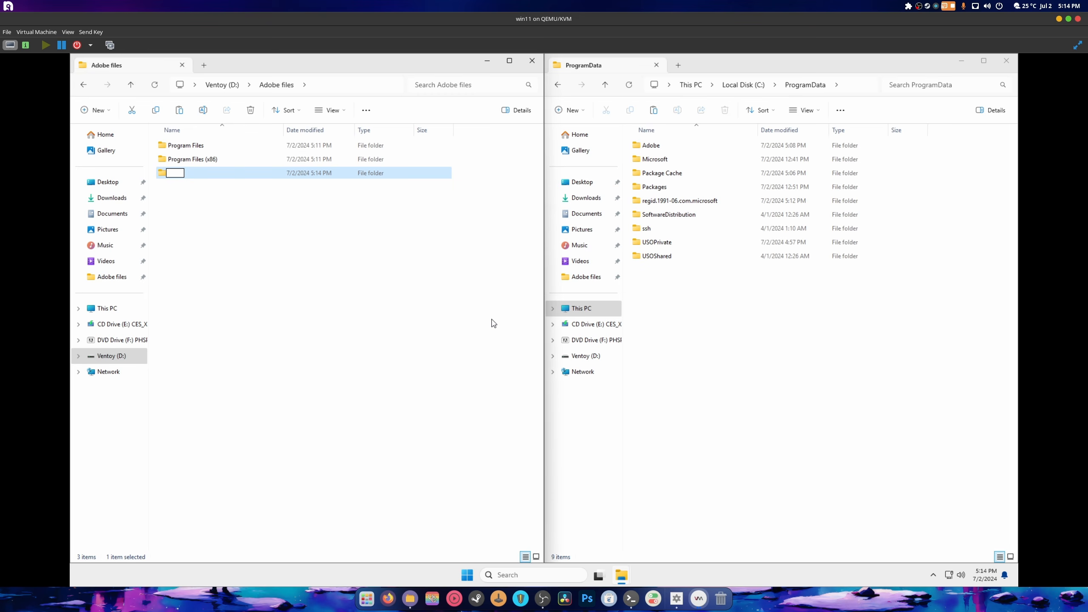
{"action": "type", "text": "Progrta"}
{"action": "key", "text": "BackSpace"}
{"action": "key", "text": "BackSpace"}
{"action": "type", "text": "amData"}
{"action": "key", "text": "Return"}
{"action": "key", "text": "Up"}
{"action": "key", "text": "Down"}
{"action": "key", "text": "Return"}
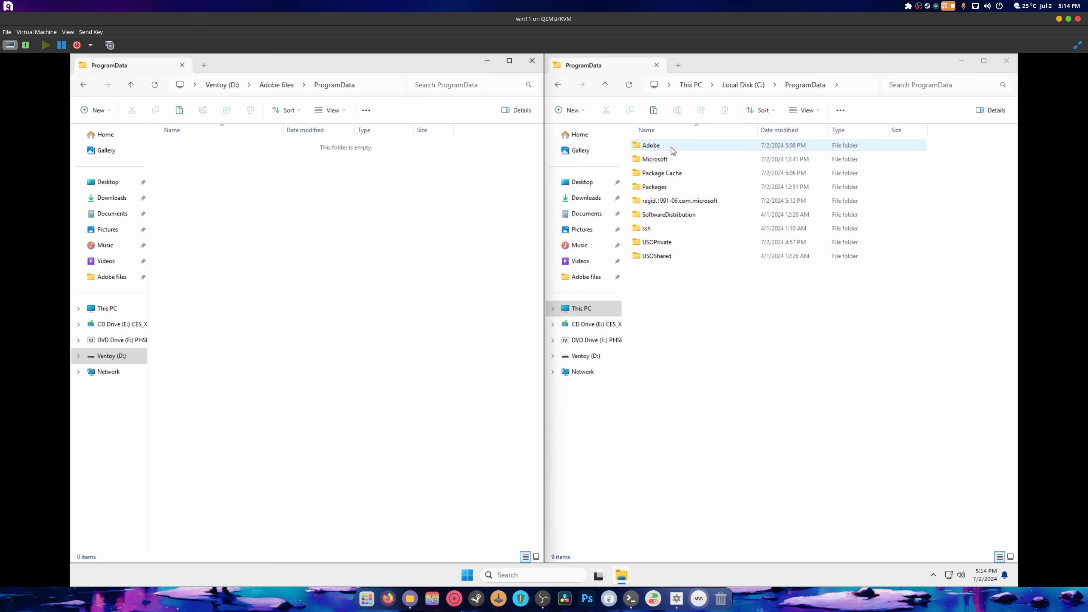
{"action": "left_click_drag", "start_coordinate": [651, 147], "coordinate": [356, 243]}
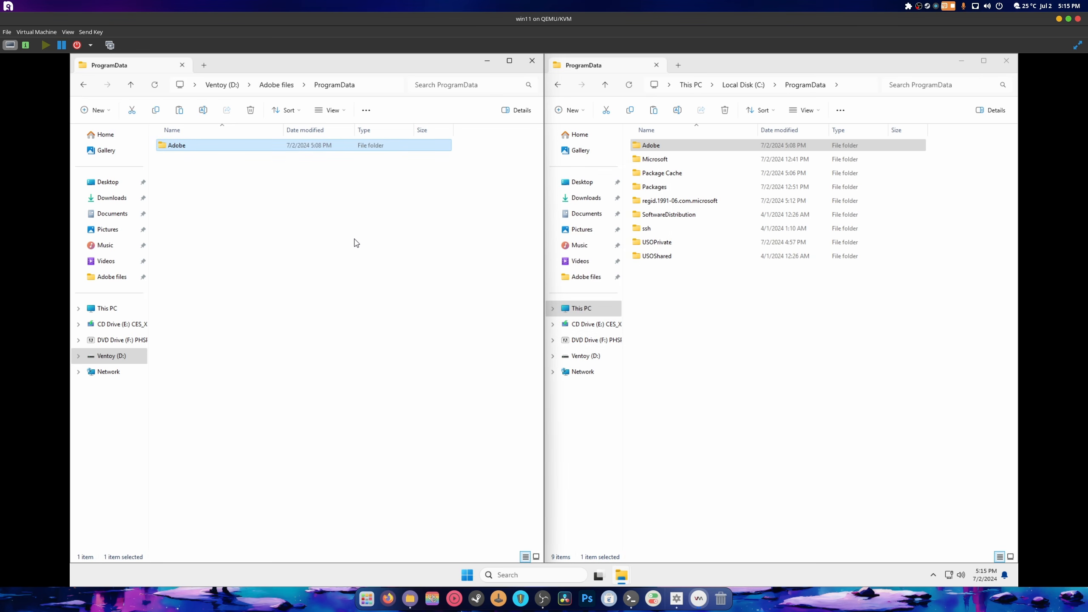
- Return the left window to Adobe files and browse the right window to C:\Windows\System32
{"action": "left_click", "coordinate": [276, 84]}
{"action": "left_click", "coordinate": [283, 272]}
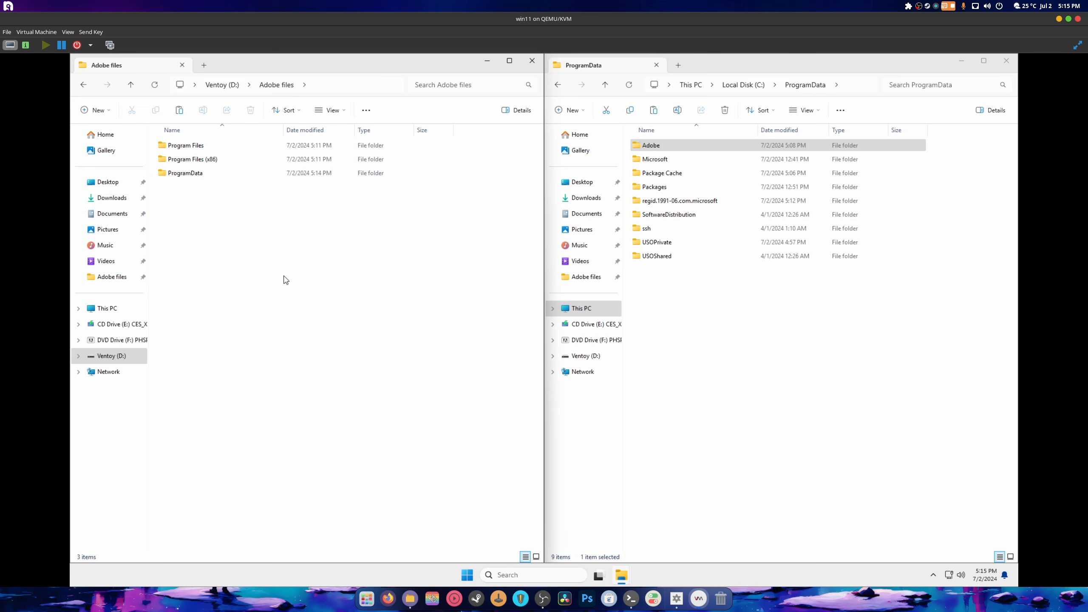
{"action": "right_click", "coordinate": [198, 234]}
{"action": "left_click", "coordinate": [336, 223]}
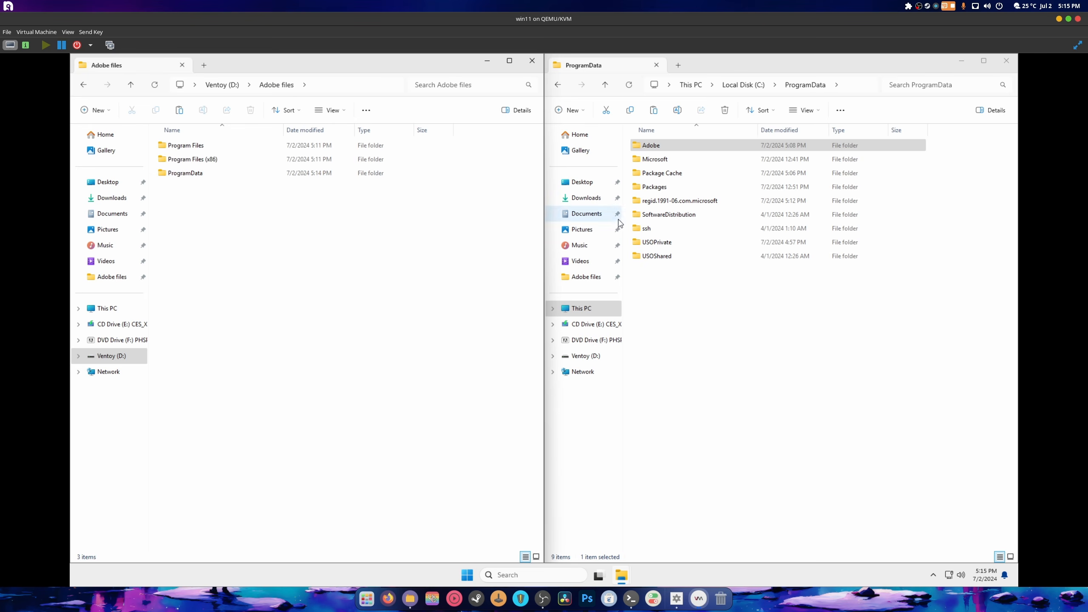
{"action": "left_click", "coordinate": [582, 309]}
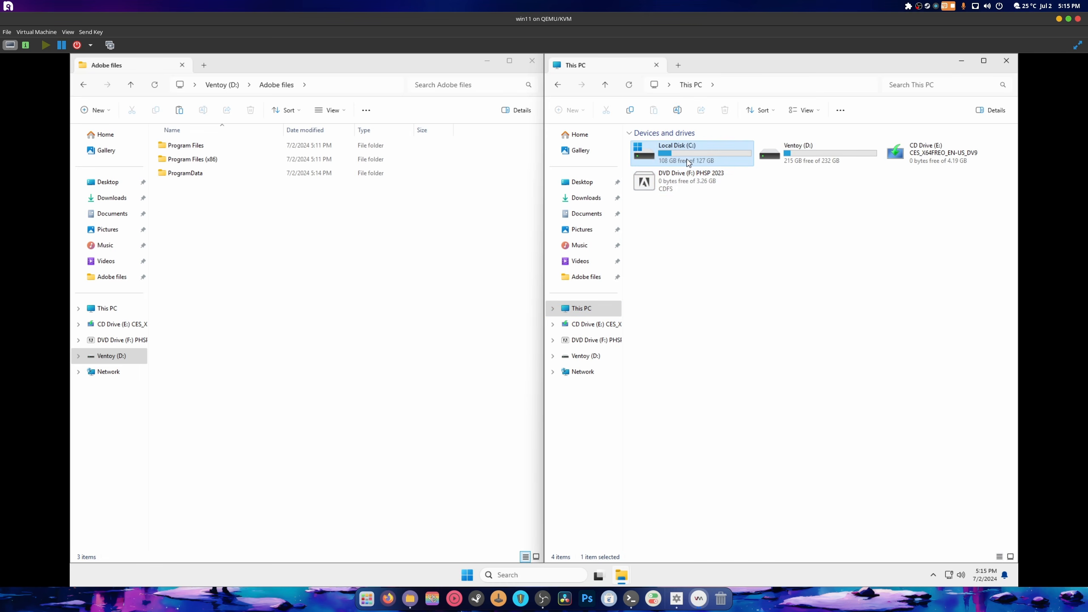
{"action": "double_click", "coordinate": [687, 162]}
{"action": "double_click", "coordinate": [650, 214]}
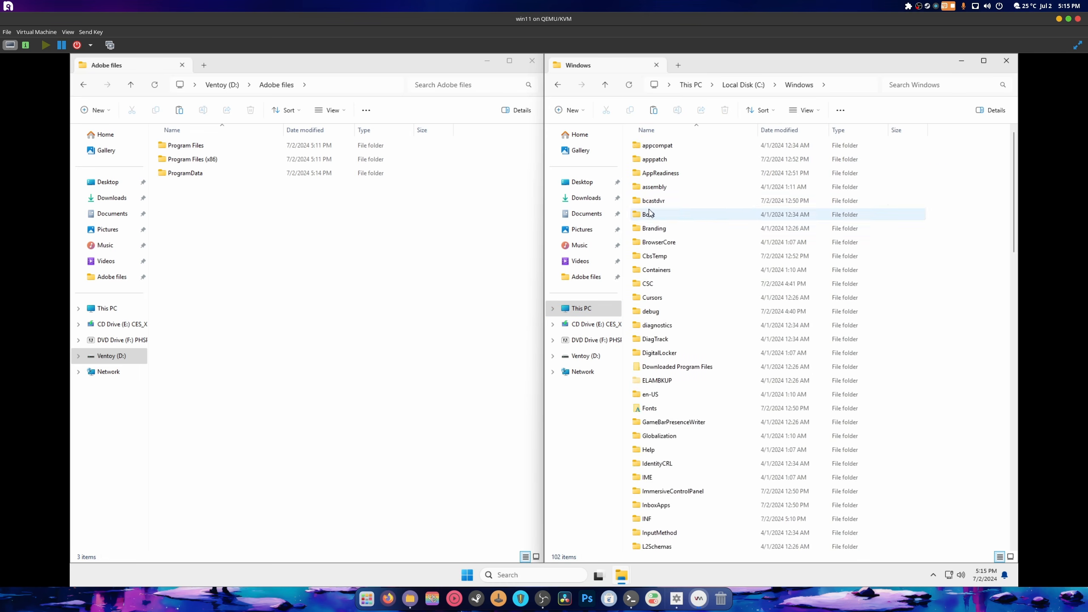
{"action": "scroll", "coordinate": [726, 343], "scroll_direction": "down", "scroll_amount": 12}
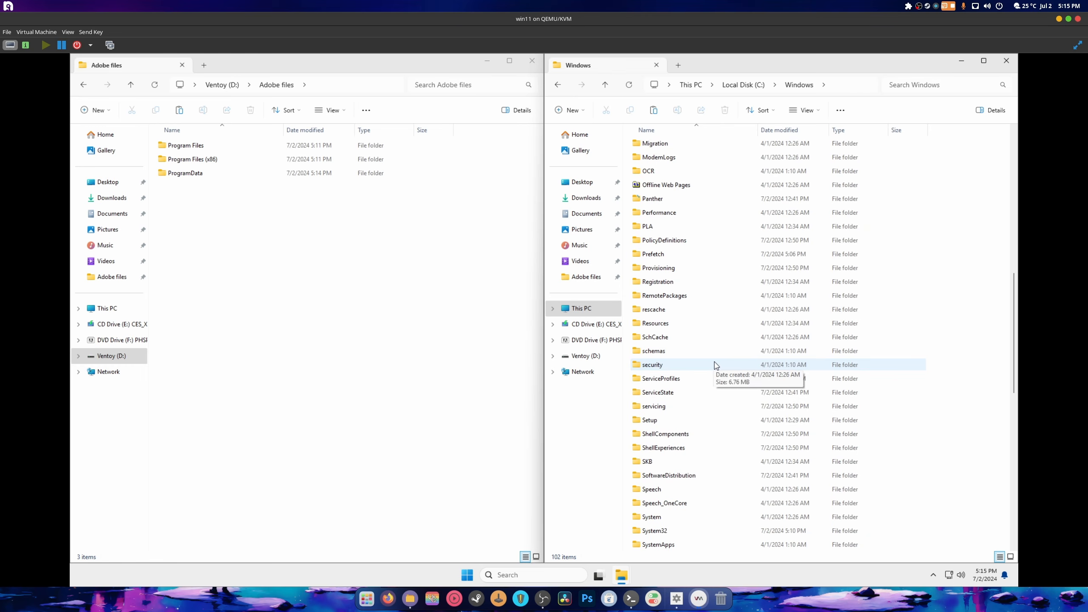
{"action": "scroll", "coordinate": [685, 370], "scroll_direction": "down", "scroll_amount": 4}
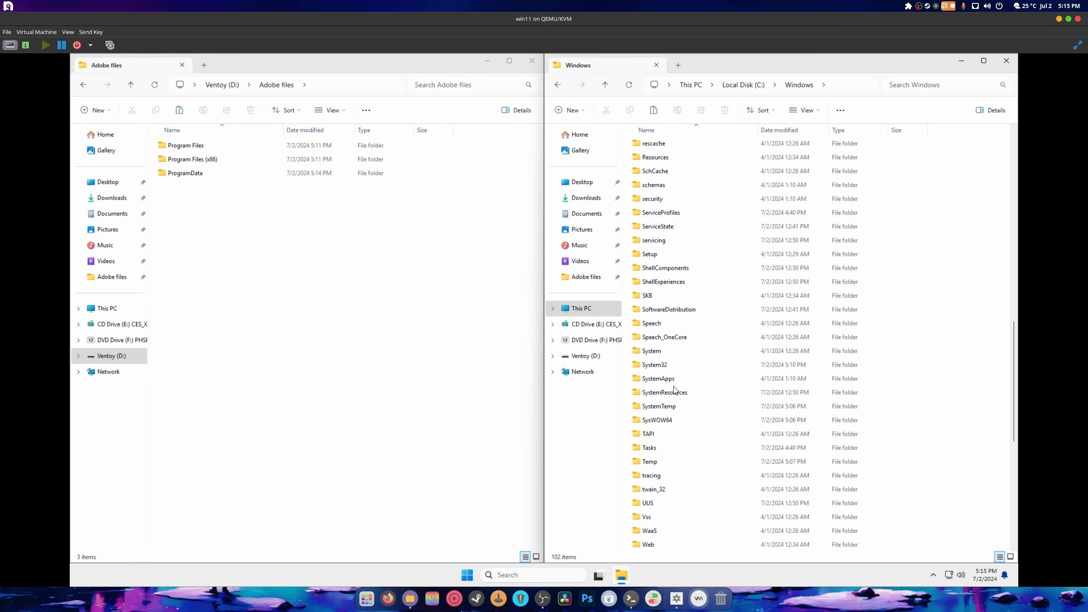
{"action": "double_click", "coordinate": [647, 365]}
{"action": "scroll", "coordinate": [702, 324], "scroll_direction": "down", "scroll_amount": 20}
{"action": "scroll", "coordinate": [699, 334], "scroll_direction": "down", "scroll_amount": 13}
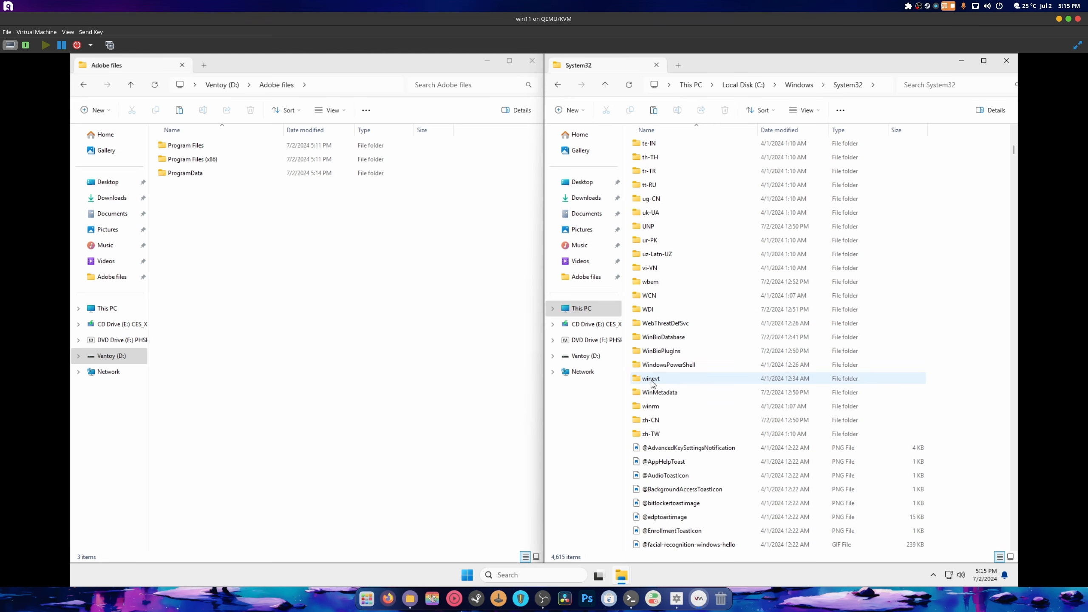
- Copy the WinMetadata folder from System32 into Adobe files
{"action": "right_click", "coordinate": [666, 392]}
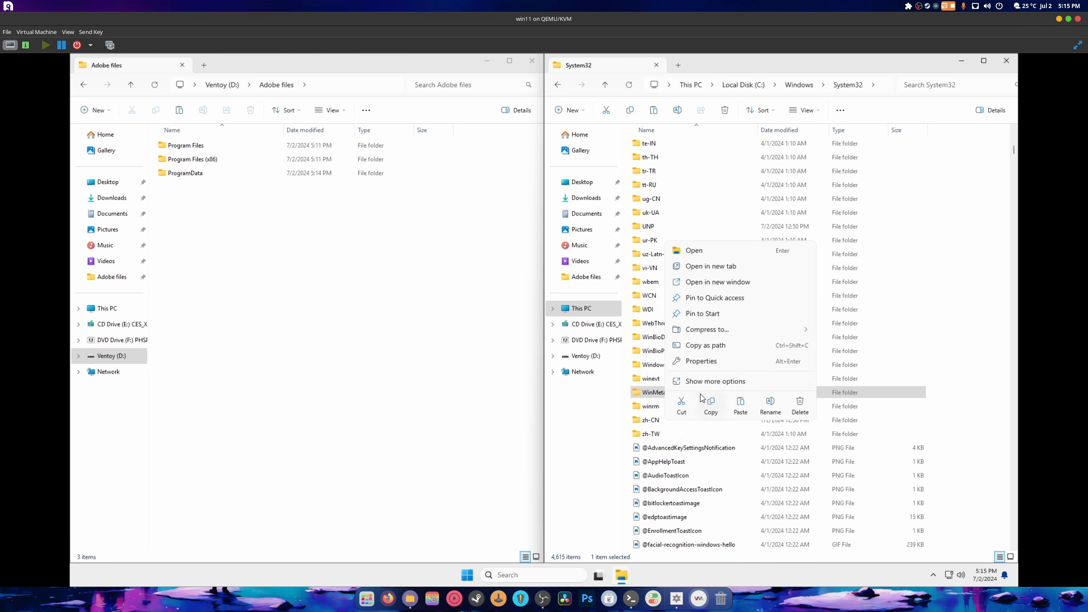
{"action": "left_click", "coordinate": [706, 399]}
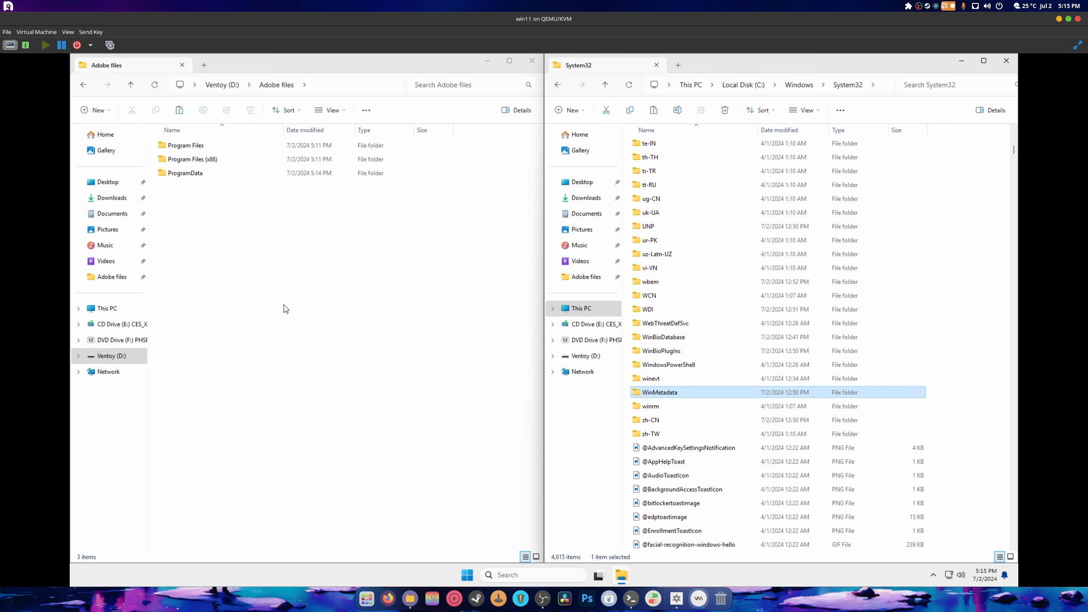
{"action": "right_click", "coordinate": [230, 268]}
{"action": "left_click", "coordinate": [246, 280]}
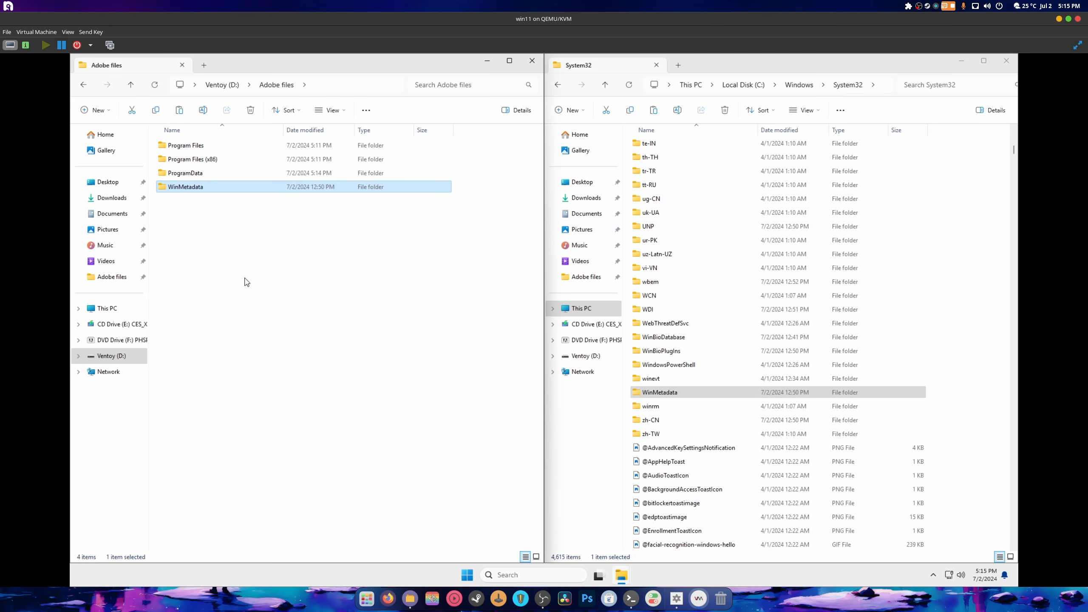
{"action": "left_click", "coordinate": [247, 281]}
- Create a folder named 'Windows' in Adobe files
{"action": "right_click", "coordinate": [213, 254]}
{"action": "left_click", "coordinate": [307, 228]}
{"action": "right_click", "coordinate": [217, 235]}
{"action": "mouse_move", "coordinate": [300, 341]}
{"action": "left_click", "coordinate": [361, 342]}
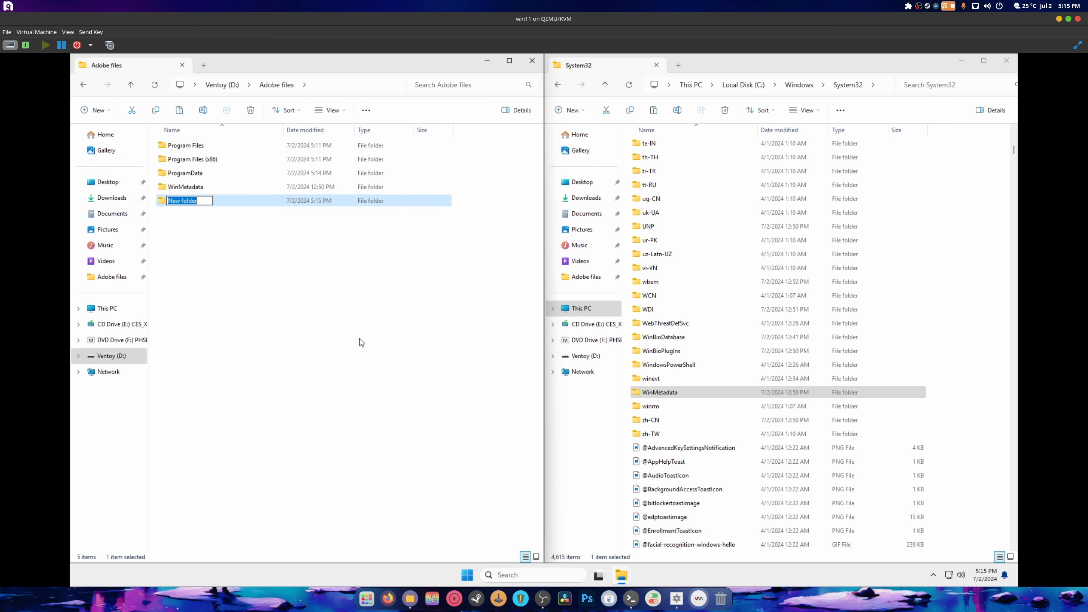
{"action": "type", "text": "Windows"}
{"action": "key", "text": "Return"}
- Create a 'System32' folder inside Windows, correcting the mistyped name System3d
{"action": "double_click", "coordinate": [176, 200]}
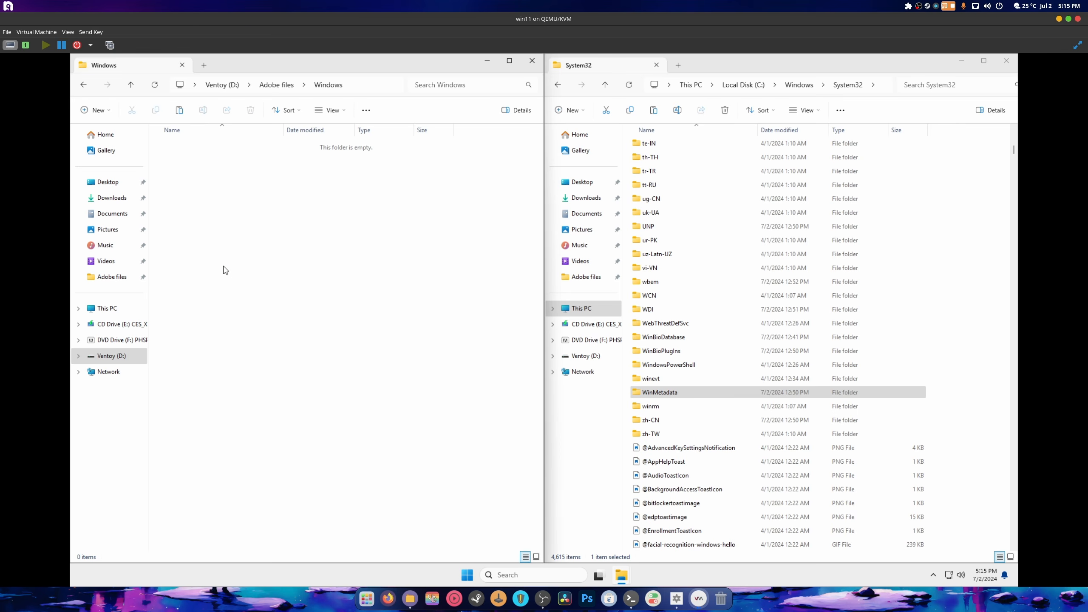
{"action": "right_click", "coordinate": [223, 267]}
{"action": "mouse_move", "coordinate": [279, 380]}
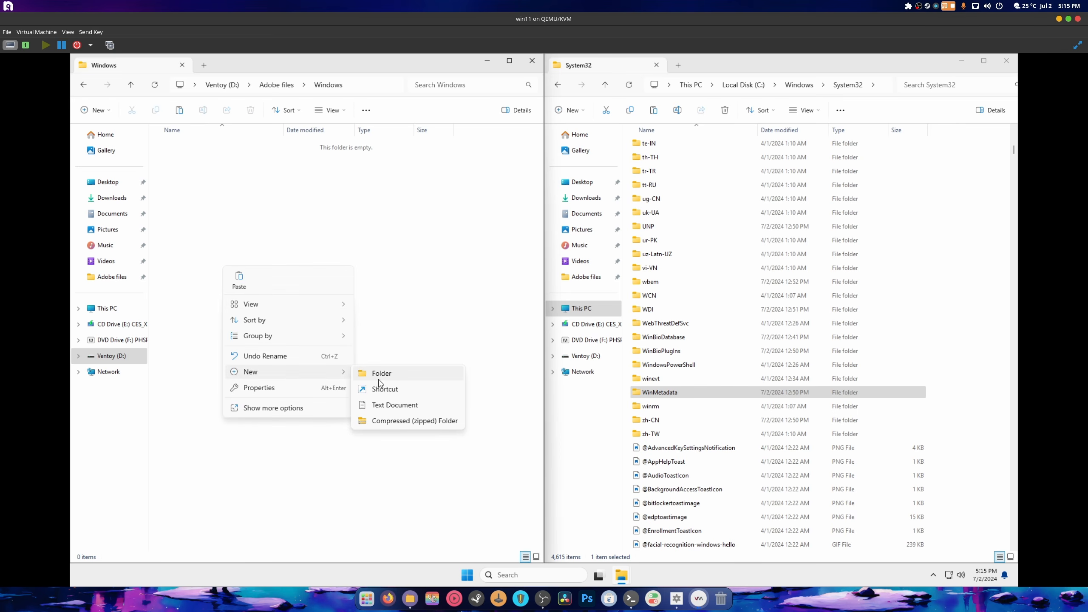
{"action": "left_click", "coordinate": [394, 375]}
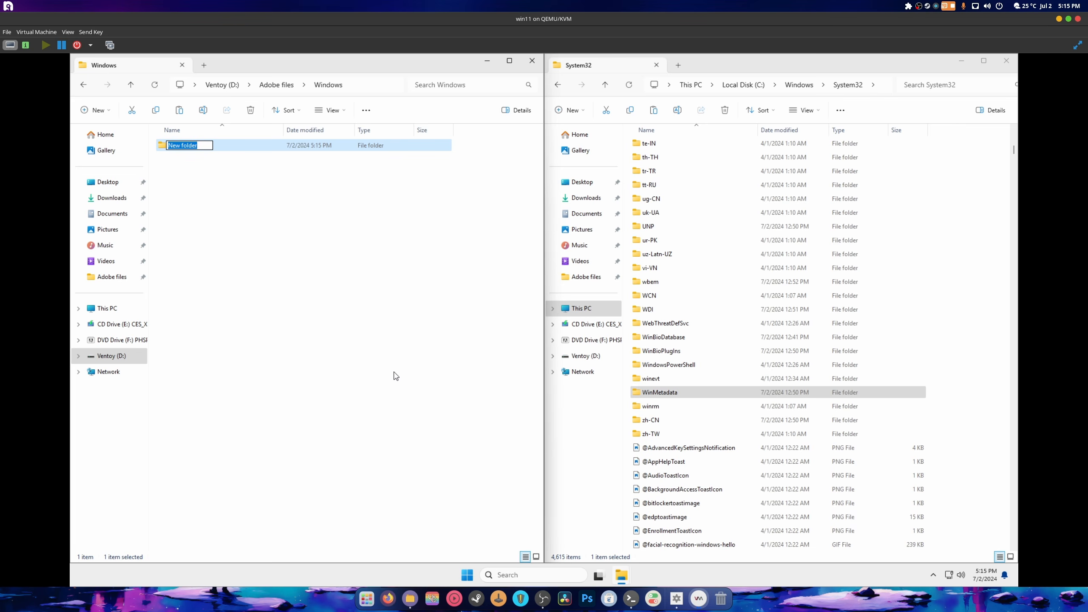
{"action": "type", "text": "System3d"}
{"action": "key", "text": "Return"}
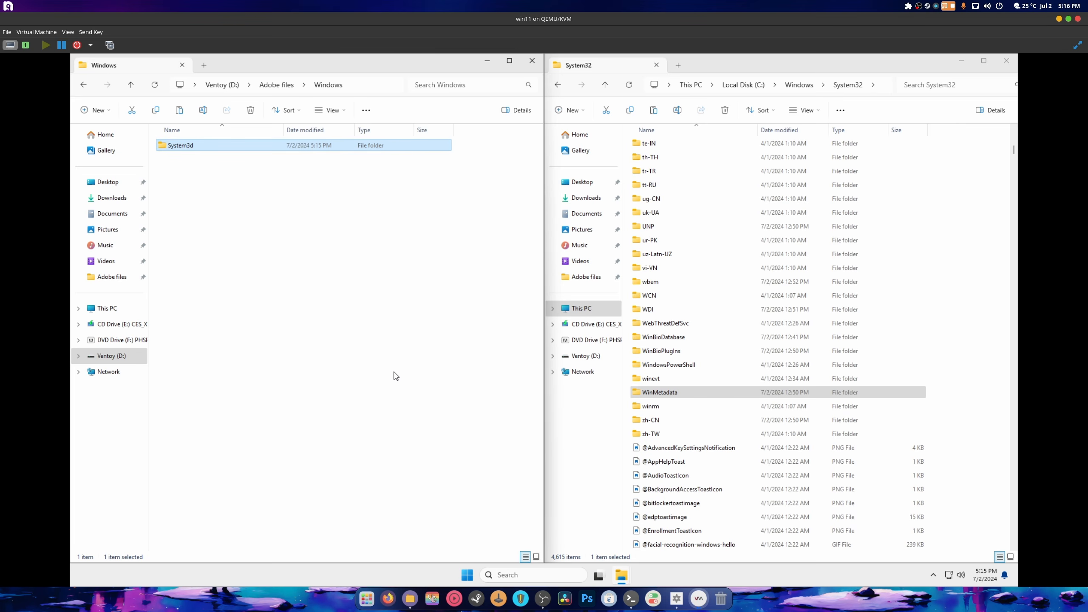
{"action": "right_click", "coordinate": [189, 147]}
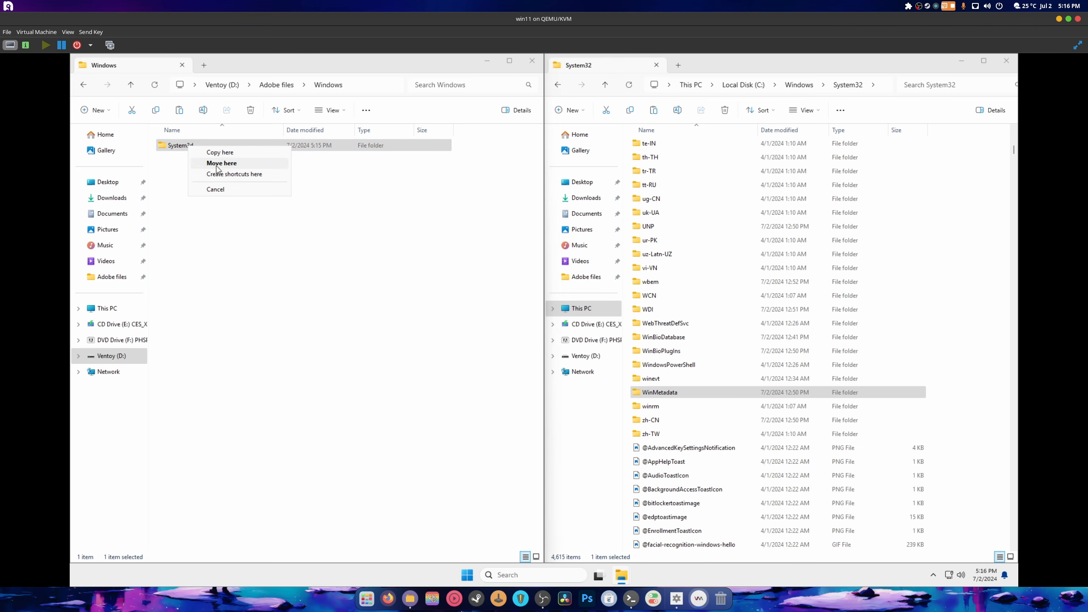
{"action": "left_click", "coordinate": [166, 168]}
{"action": "right_click", "coordinate": [180, 151]}
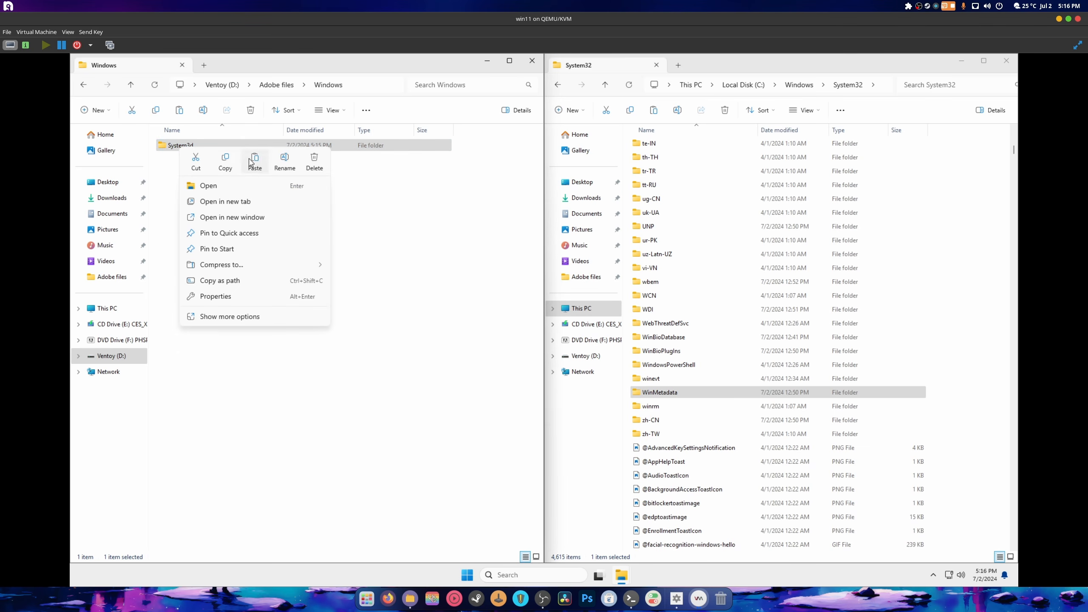
{"action": "left_click", "coordinate": [284, 158]}
{"action": "key", "text": "Right"}
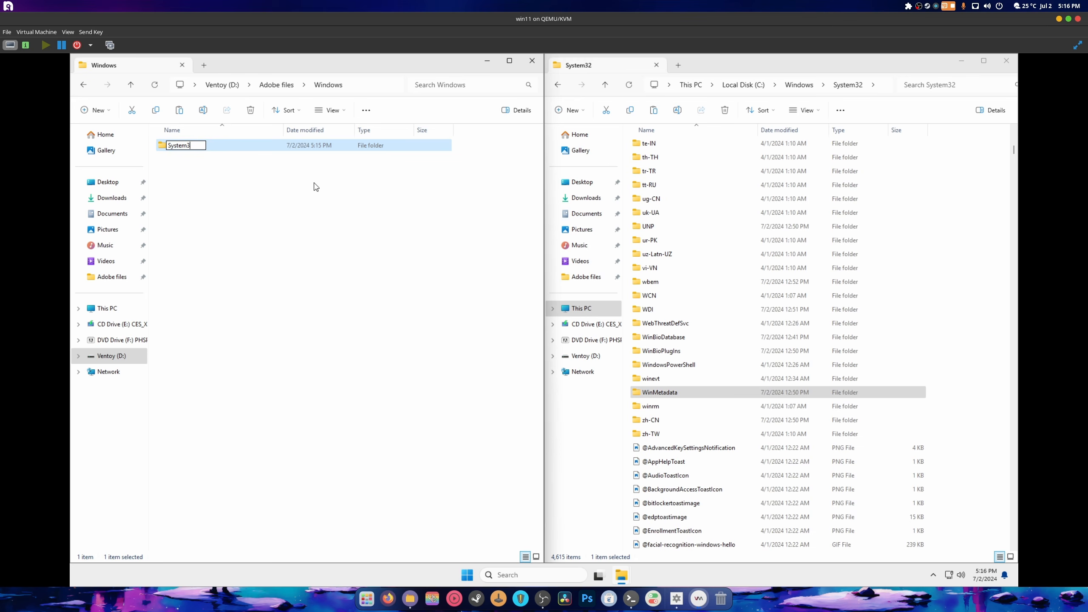
{"action": "key", "text": "Return"}
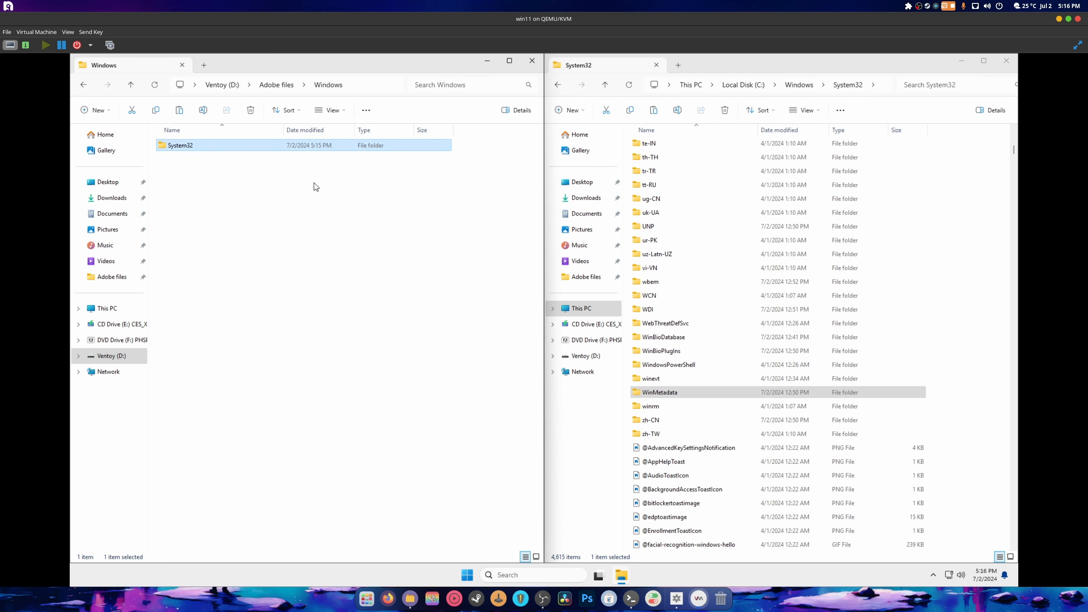
- Drag WinMetadata into Windows, then into its System32 folder, and open System32 to confirm
{"action": "left_click", "coordinate": [276, 86]}
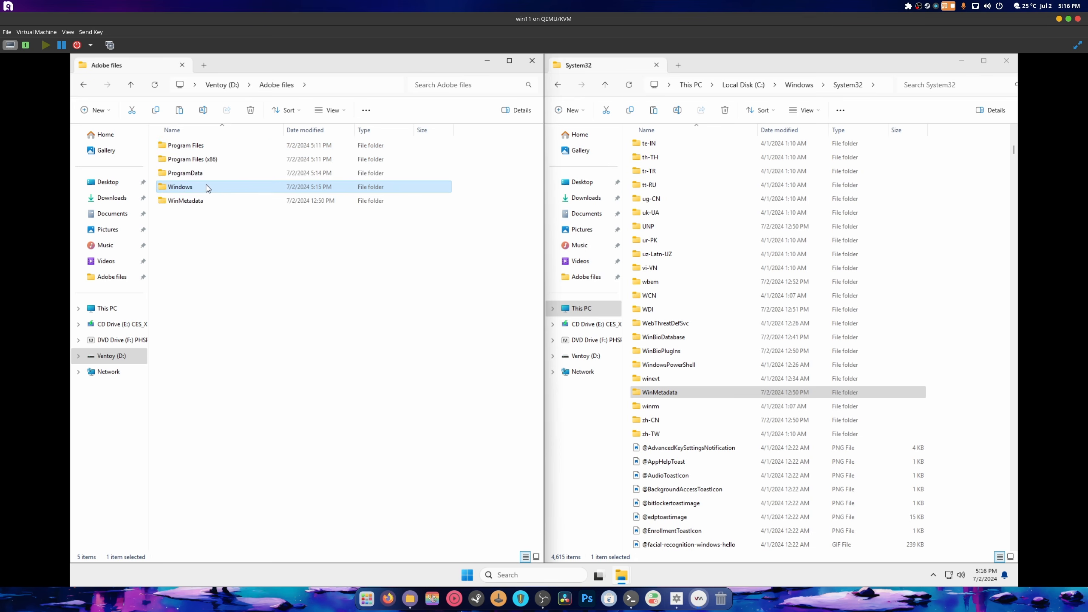
{"action": "left_click", "coordinate": [184, 202]}
{"action": "left_click_drag", "start_coordinate": [184, 204], "coordinate": [182, 146]}
{"action": "double_click", "coordinate": [182, 187]}
{"action": "left_click", "coordinate": [185, 160]}
{"action": "double_click", "coordinate": [182, 145]}
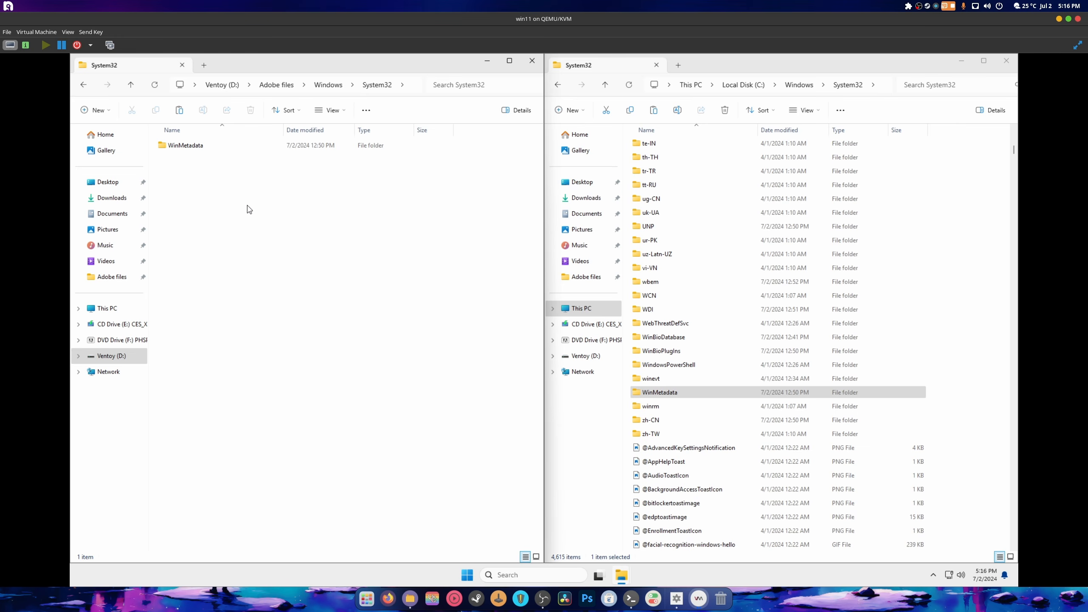
{"action": "right_click", "coordinate": [111, 359]}
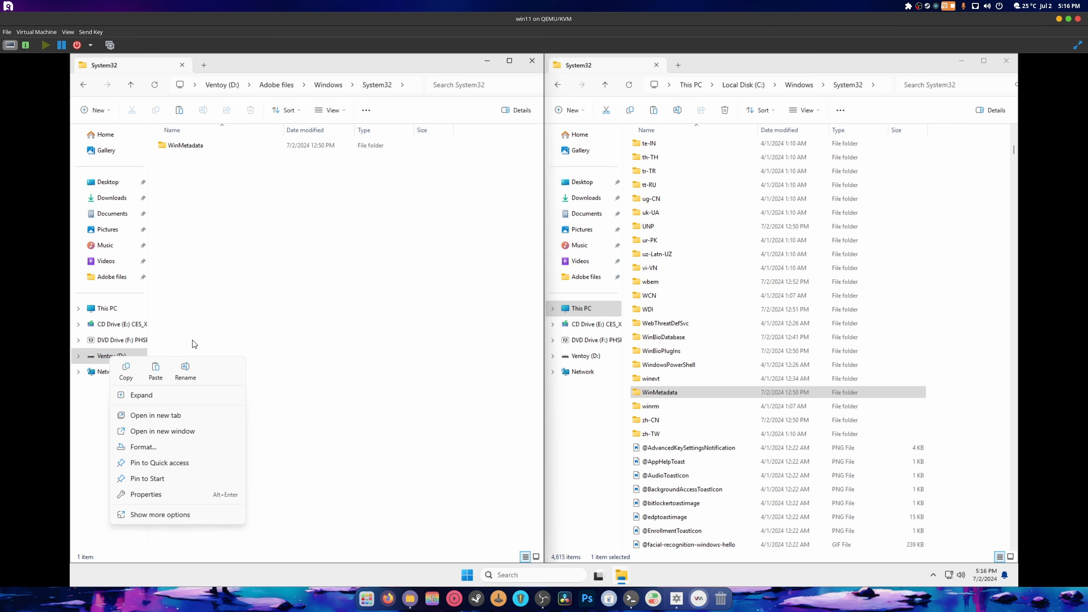
- Try ejecting USB DISK 3.2, close the System32 window, and dismiss the device-in-use error
{"action": "left_click", "coordinate": [424, 366]}
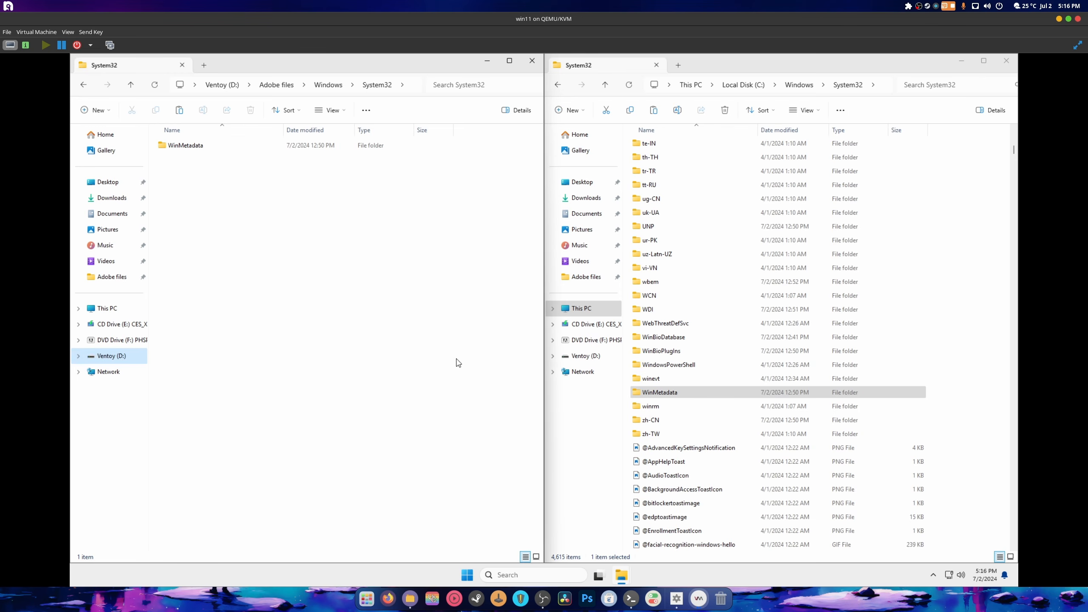
{"action": "left_click", "coordinate": [935, 577]}
{"action": "left_click", "coordinate": [943, 546]}
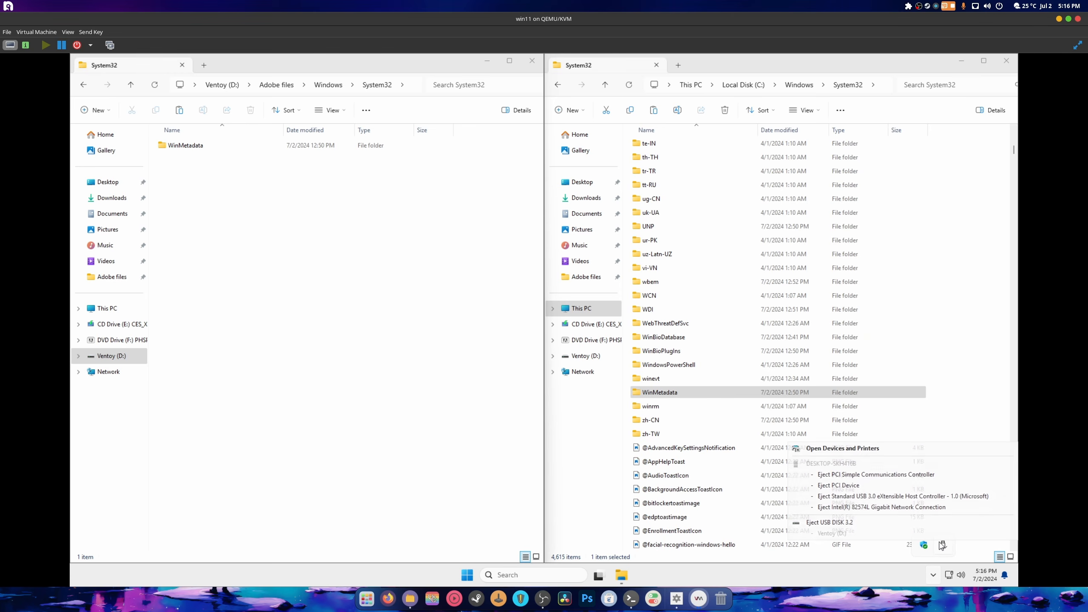
{"action": "left_click", "coordinate": [862, 527]}
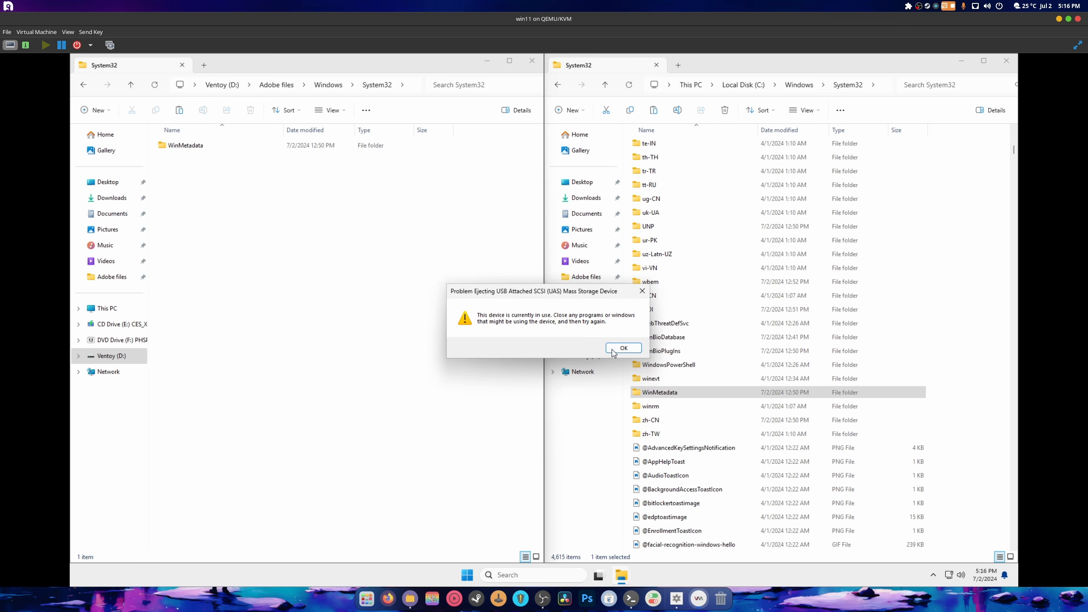
{"action": "left_click_drag", "start_coordinate": [530, 295], "coordinate": [333, 233]}
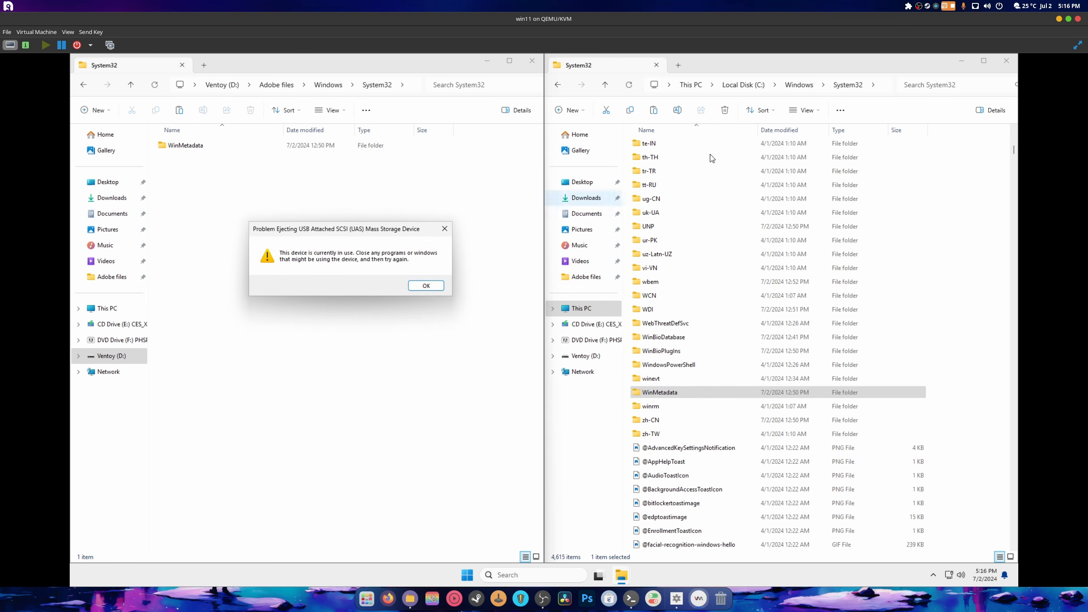
{"action": "left_click", "coordinate": [1006, 61]}
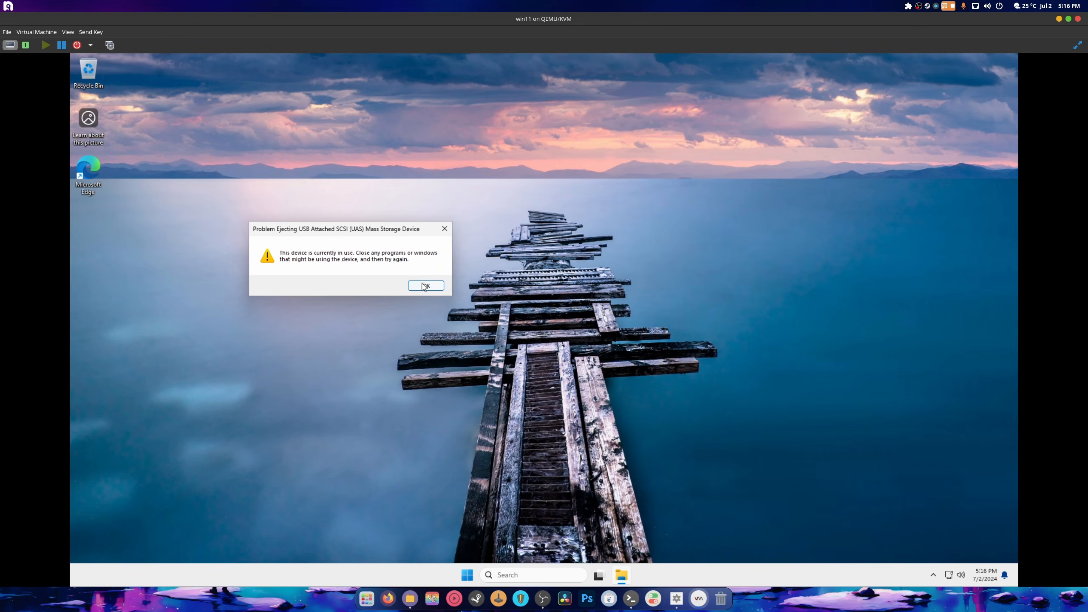
{"action": "left_click", "coordinate": [426, 286]}
- Retry ejecting USB DISK 3.2 from the Safely Remove Hardware tray icon
{"action": "left_click", "coordinate": [934, 575]}
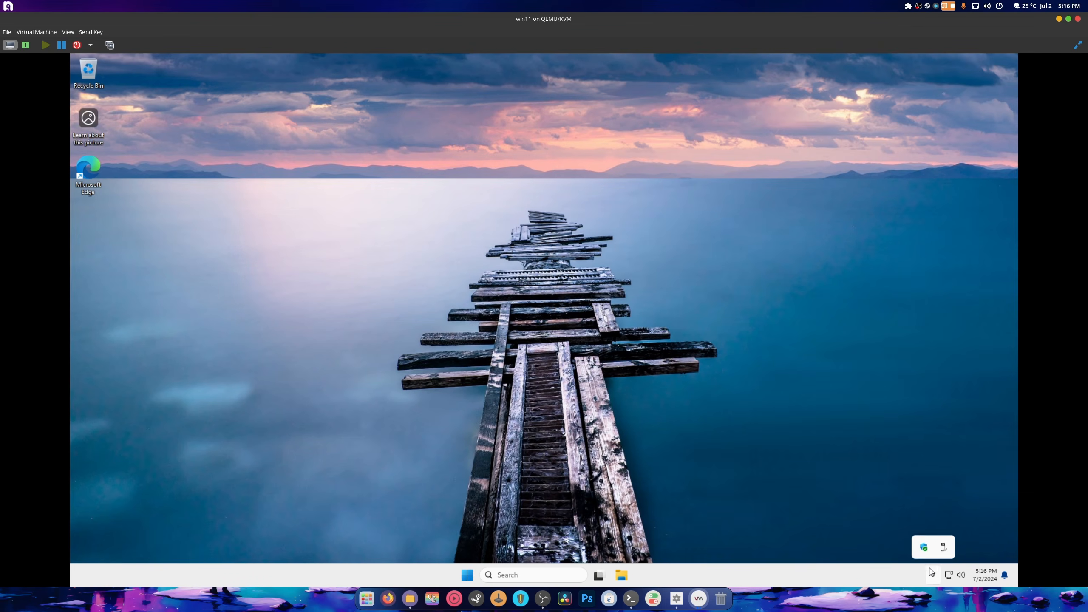
{"action": "left_click", "coordinate": [943, 549]}
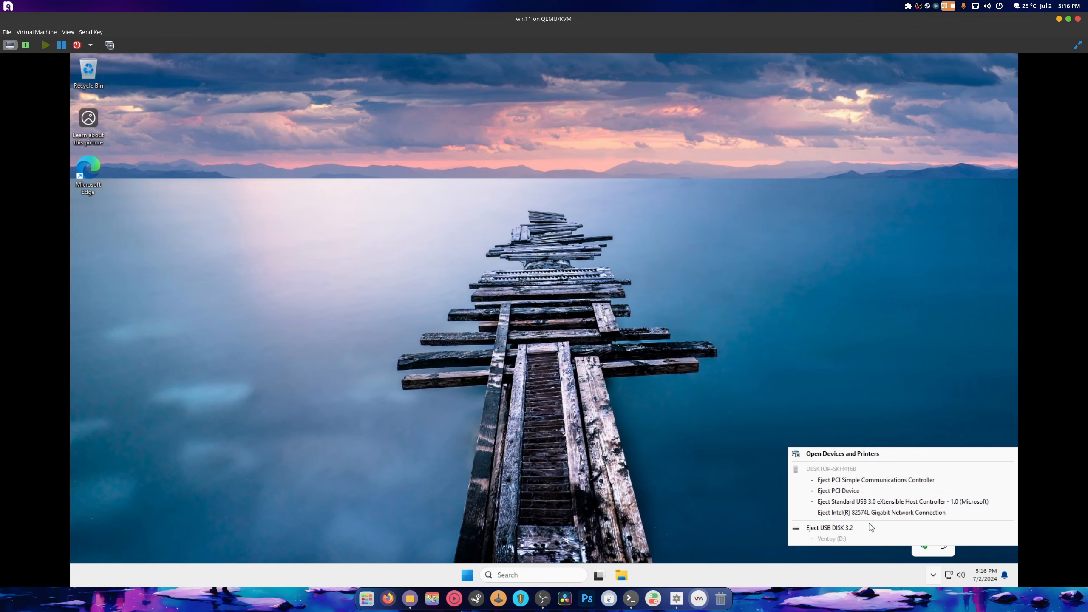
{"action": "left_click", "coordinate": [856, 529]}
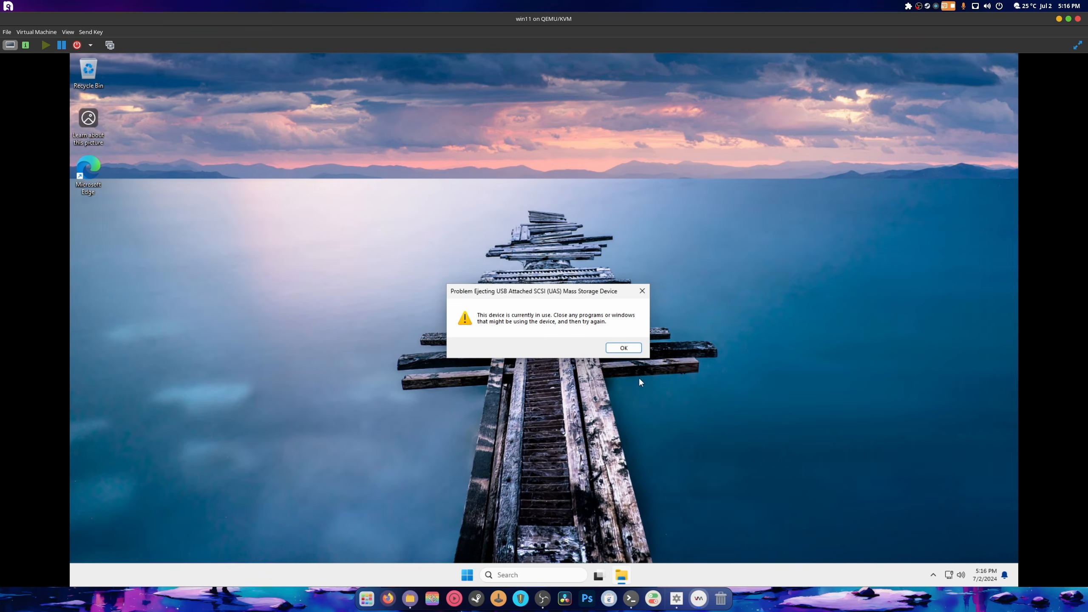
- Dismiss the eject warning, check USB Disk 1 (D:) activity in Task Manager, then shut down the win11 guest
{"action": "left_click", "coordinate": [618, 347]}
{"action": "right_click", "coordinate": [467, 575]}
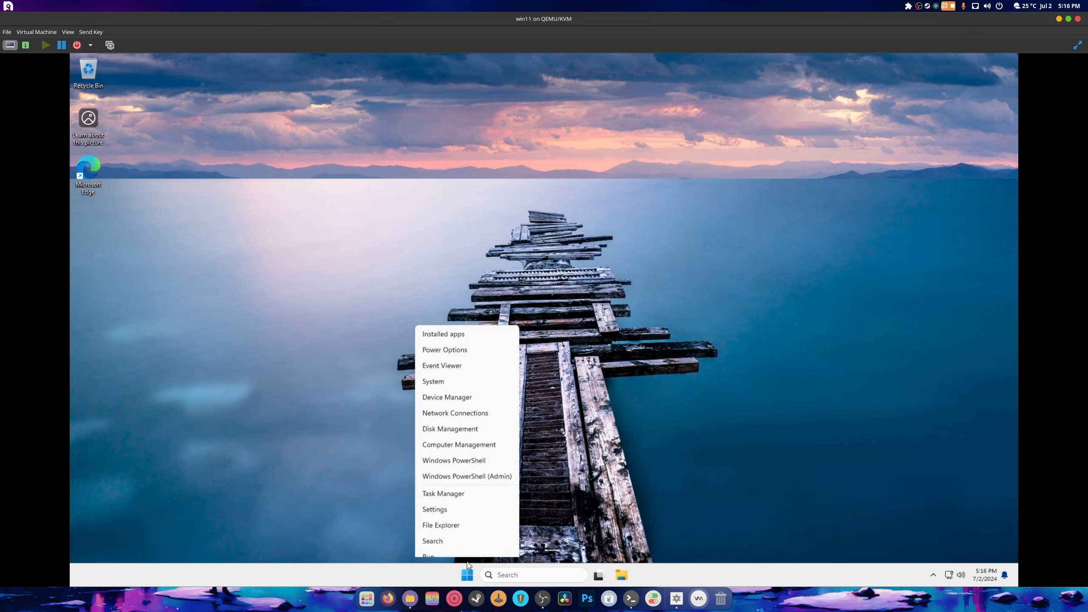
{"action": "left_click", "coordinate": [454, 451]}
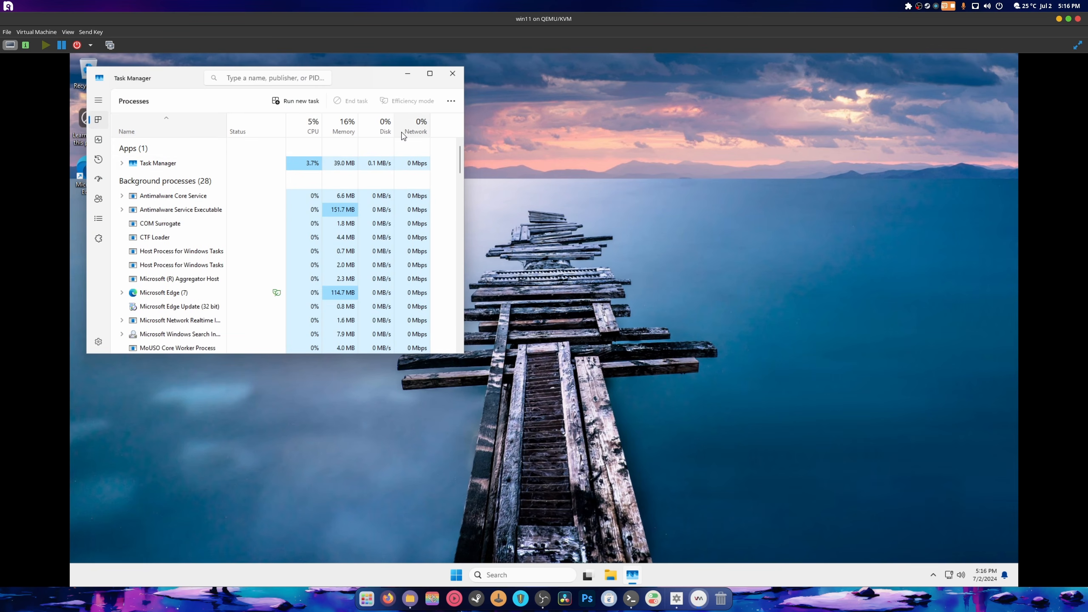
{"action": "left_click", "coordinate": [386, 130]}
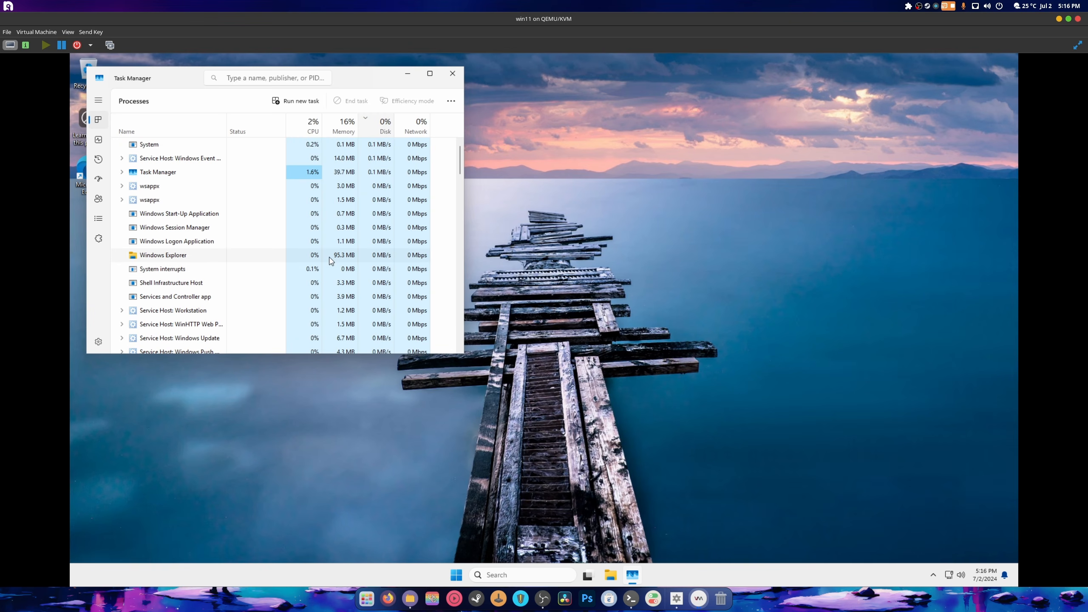
{"action": "left_click", "coordinate": [102, 144]}
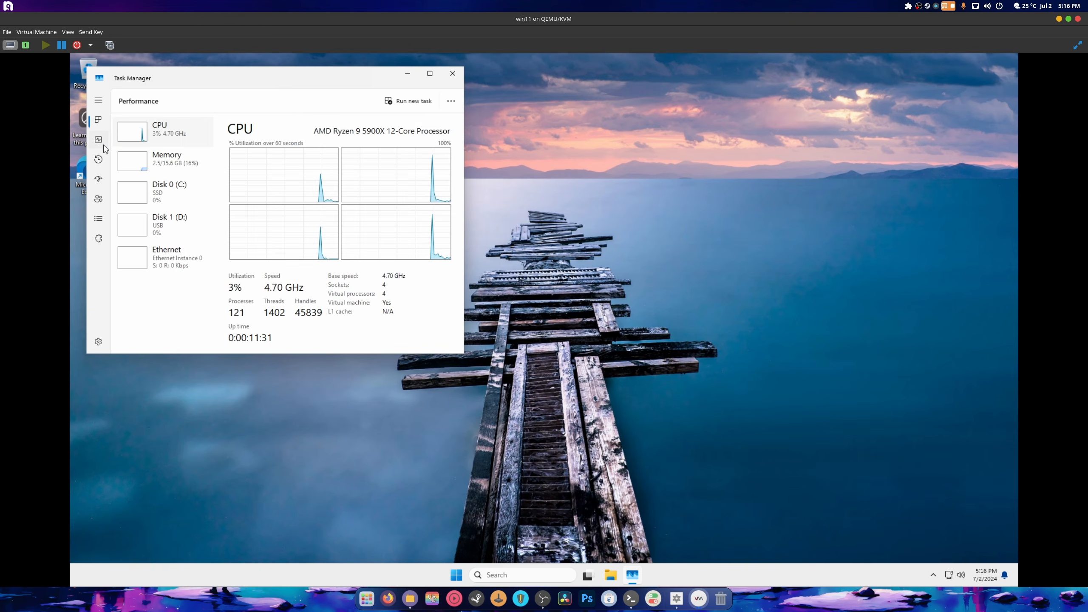
{"action": "left_click", "coordinate": [177, 230]}
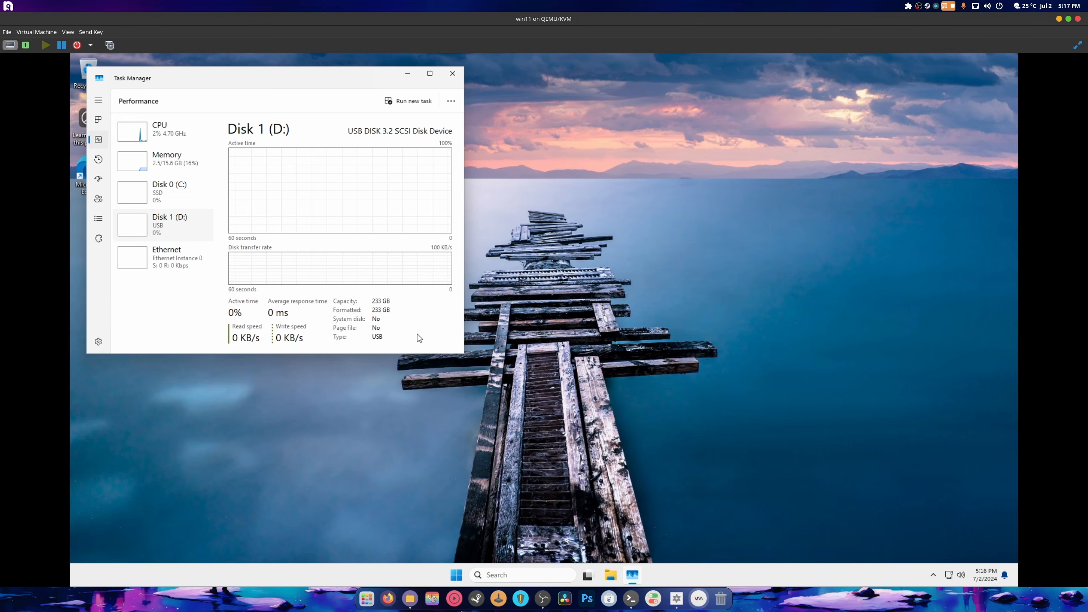
{"action": "left_click", "coordinate": [91, 45]}
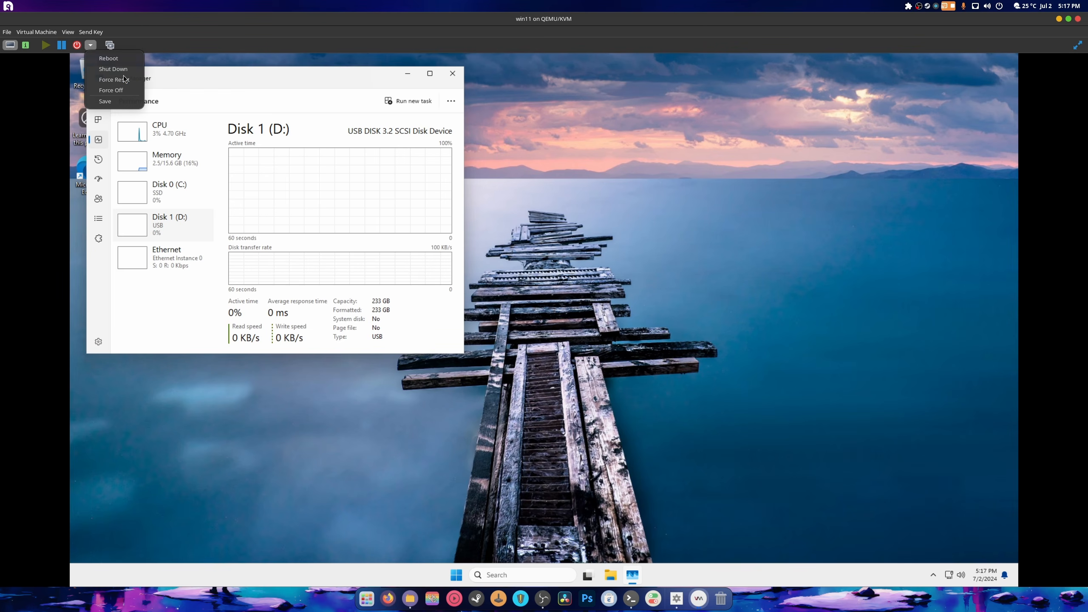
{"action": "left_click", "coordinate": [113, 68]}
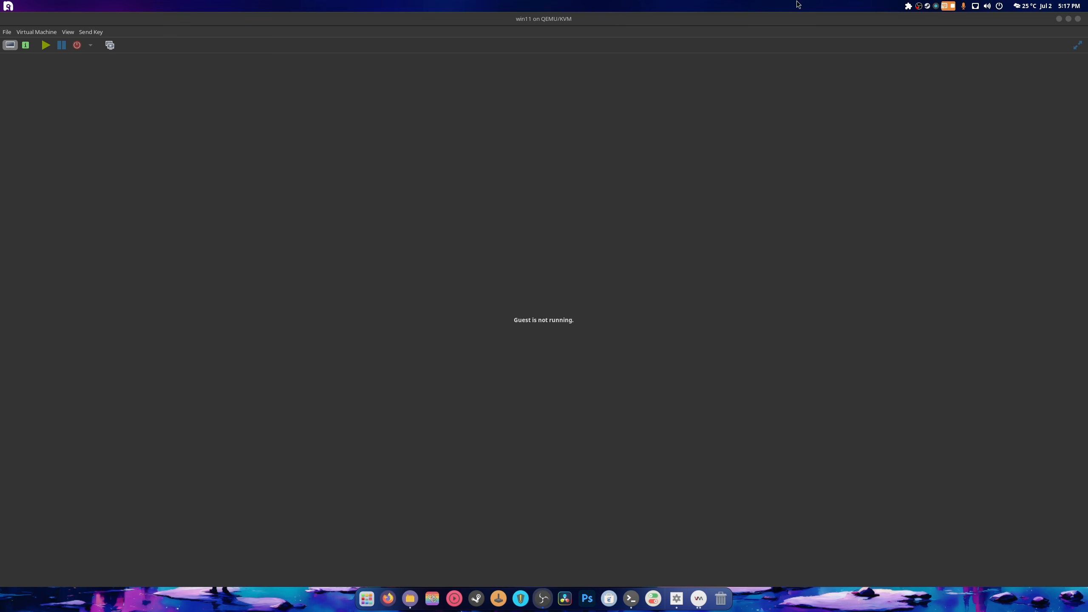
- Open Ventoy > Adobe files and tile it left beside a second Files window on the right
{"action": "left_click", "coordinate": [1078, 18]}
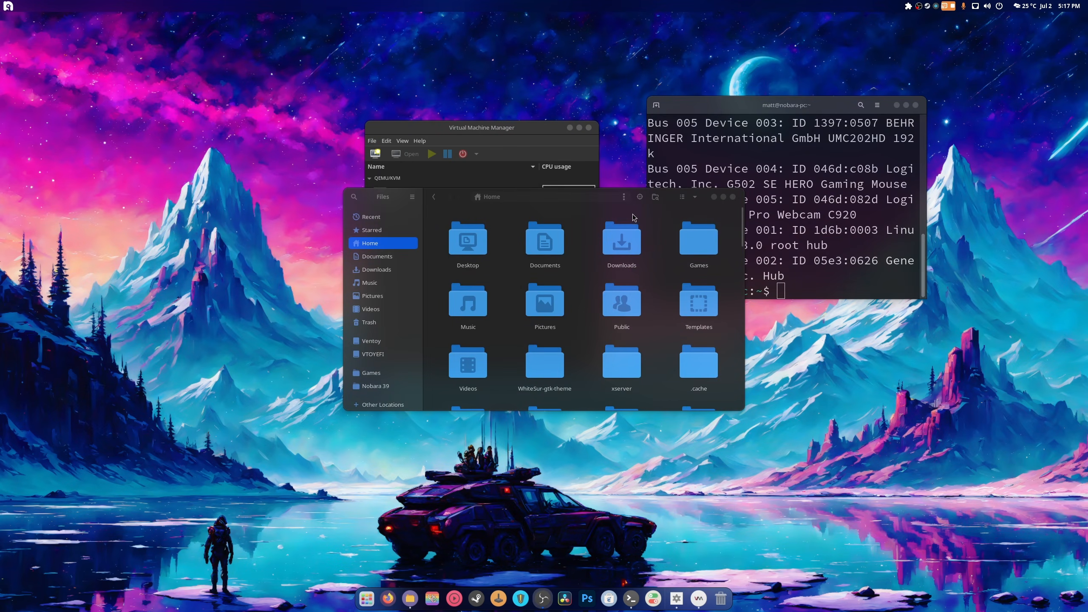
{"action": "double_click", "coordinate": [671, 202]}
{"action": "left_click", "coordinate": [28, 166]}
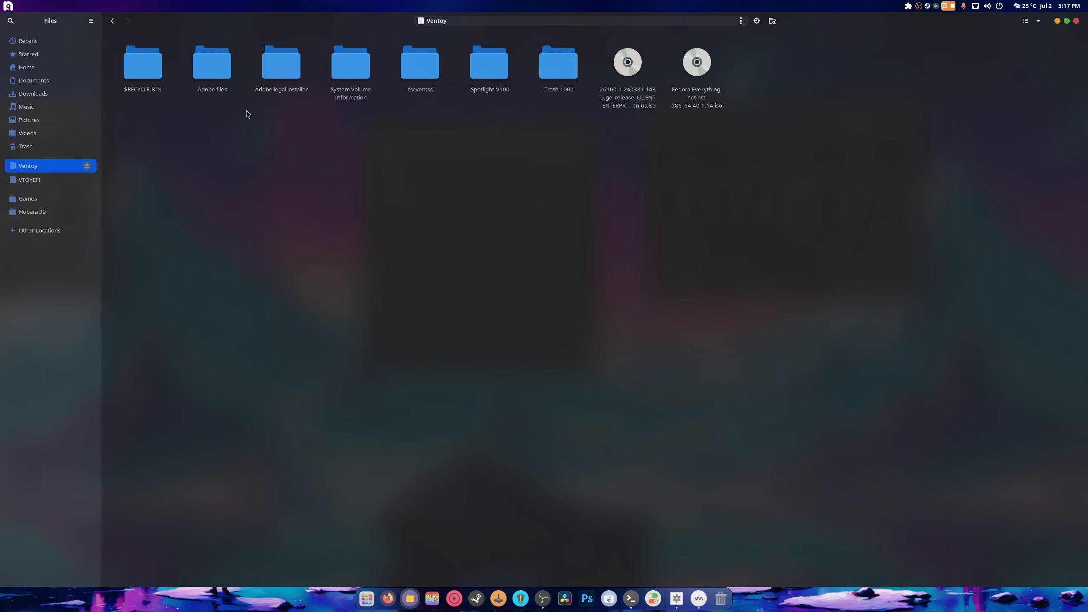
{"action": "double_click", "coordinate": [208, 74]}
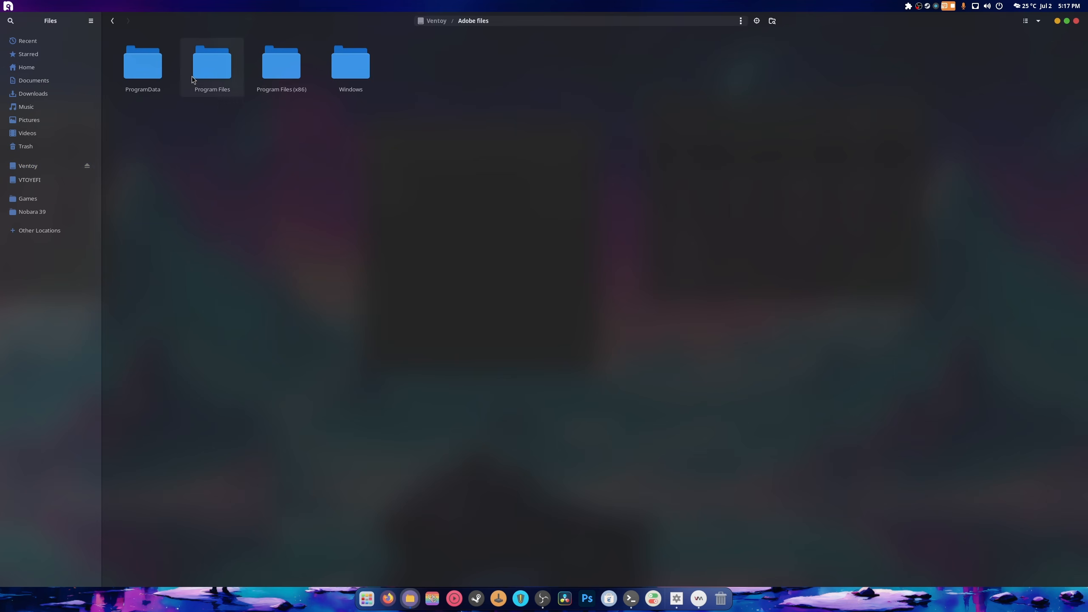
{"action": "right_click", "coordinate": [414, 600]}
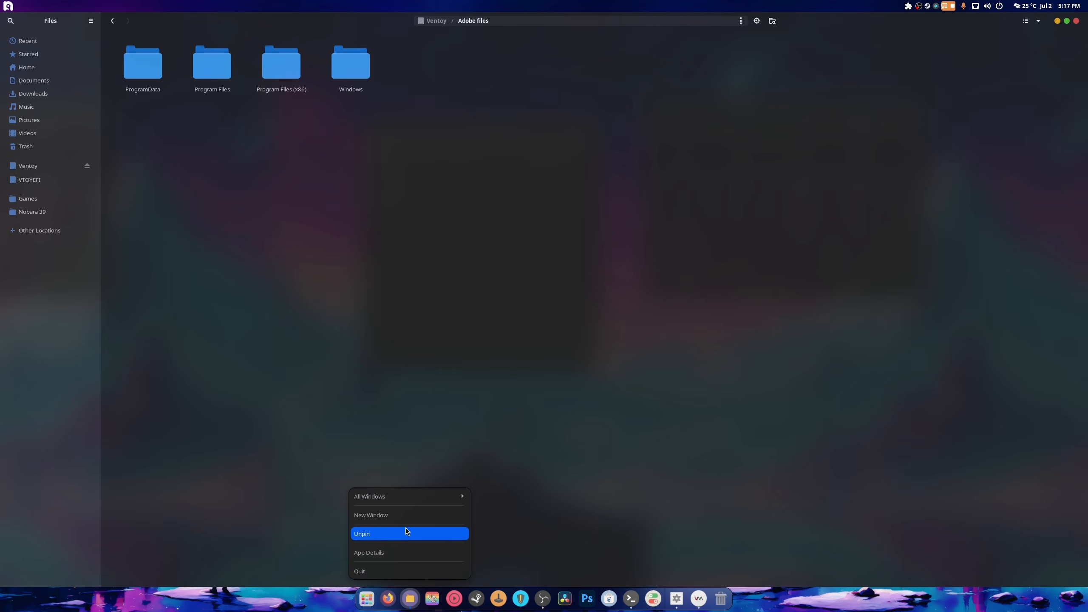
{"action": "left_click", "coordinate": [395, 515]}
{"action": "left_click_drag", "start_coordinate": [346, 63], "coordinate": [1081, 187]}
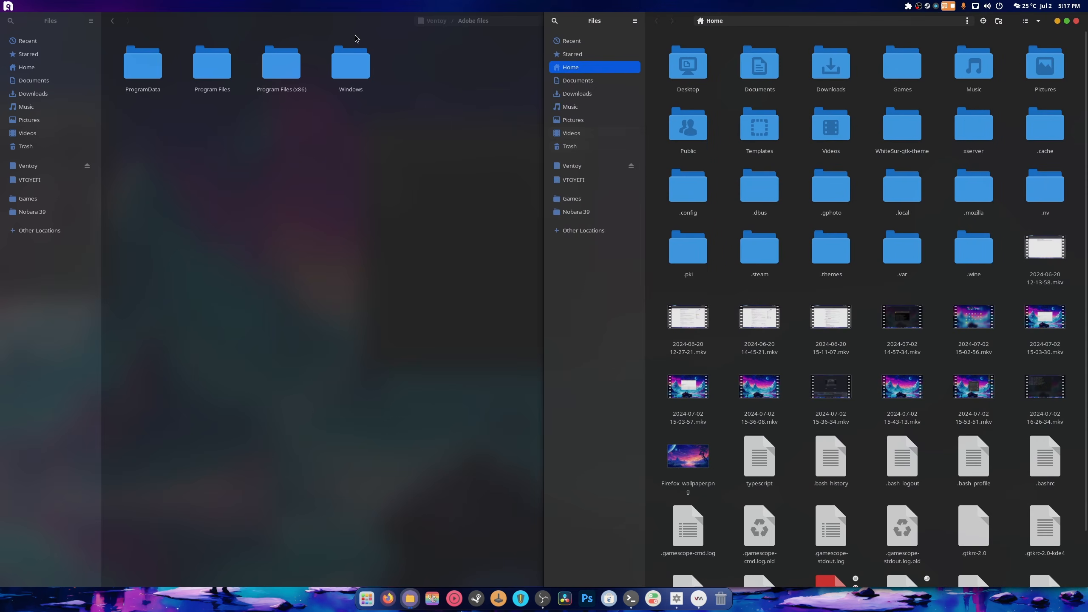
{"action": "double_click", "coordinate": [326, 29]}
{"action": "key", "text": "super+h"}
{"action": "left_click_drag", "start_coordinate": [17, 210], "coordinate": [18, 216]}
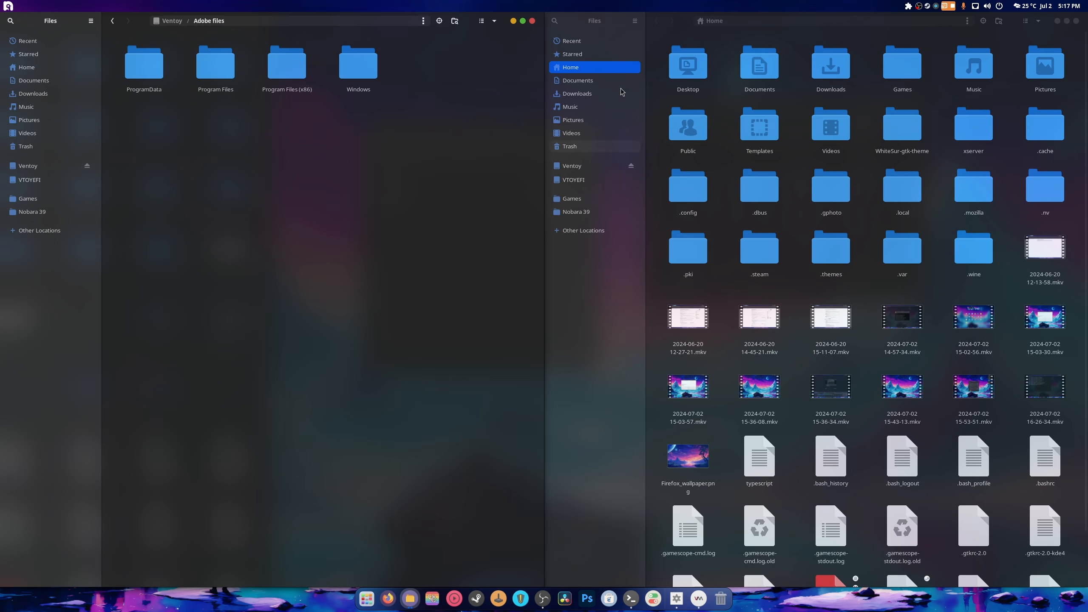
- Browse the right window to Home/.wine/drive_c and select all four Adobe files folders
{"action": "left_click", "coordinate": [584, 230]}
{"action": "left_click", "coordinate": [602, 68]}
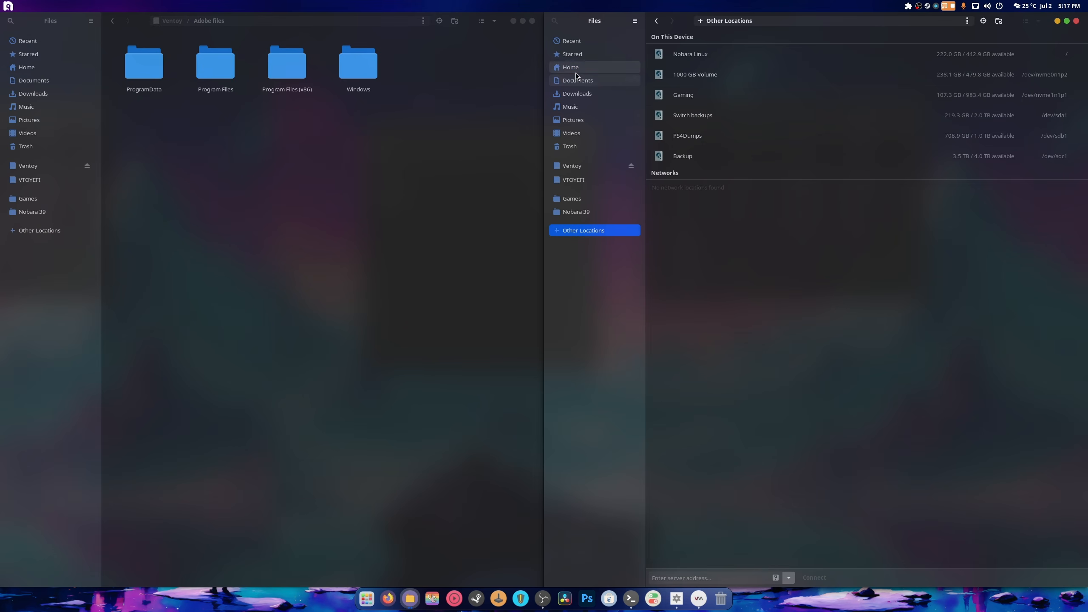
{"action": "double_click", "coordinate": [953, 270]}
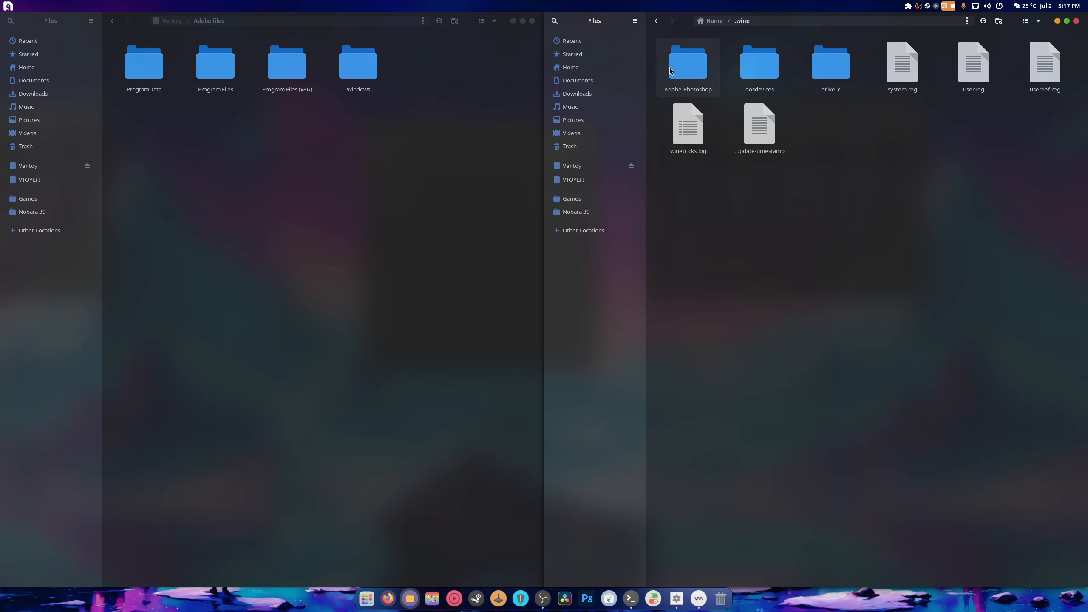
{"action": "double_click", "coordinate": [821, 82]}
{"action": "left_click_drag", "start_coordinate": [449, 138], "coordinate": [150, 71]}
{"action": "right_click", "coordinate": [150, 71]}
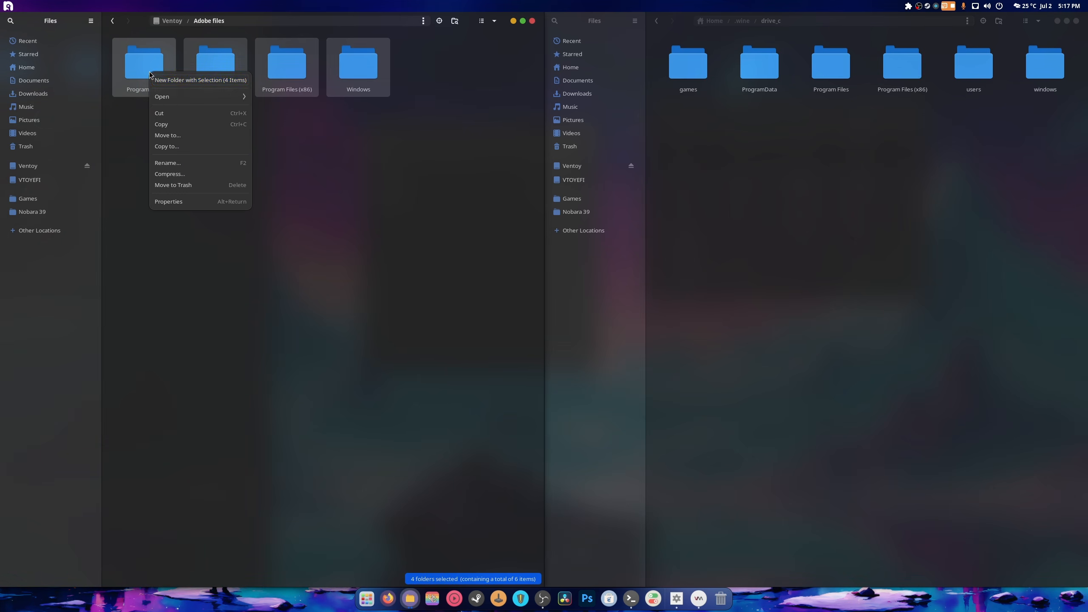
- Copy ProgramData, Program Files, Program Files (x86) and Windows into drive_c, merging for all folders
{"action": "left_click", "coordinate": [159, 125]}
{"action": "right_click", "coordinate": [698, 198]}
{"action": "left_click", "coordinate": [754, 242]}
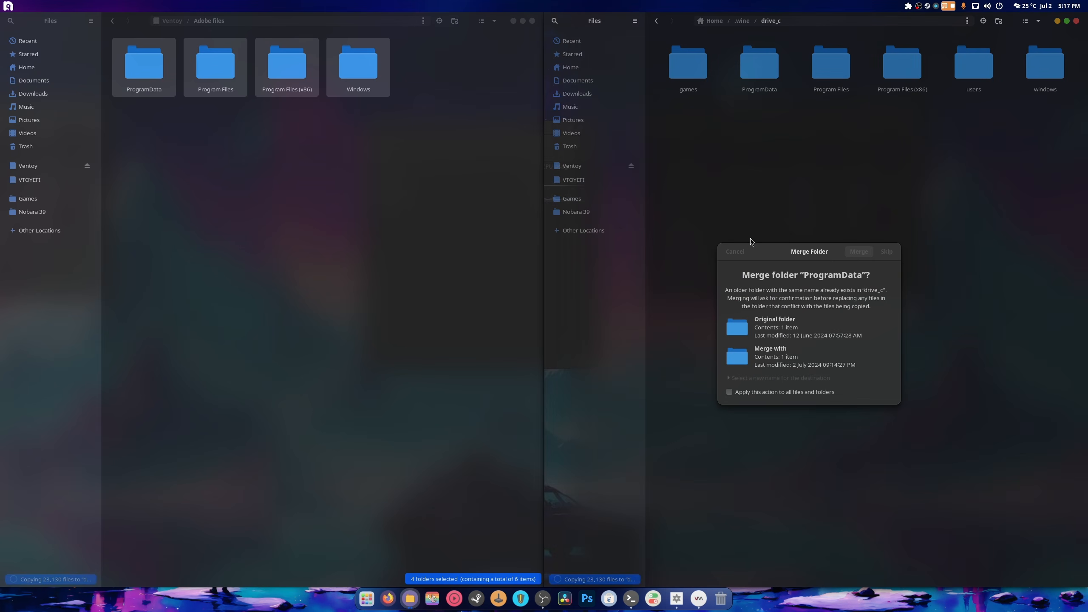
{"action": "left_click", "coordinate": [764, 394]}
{"action": "left_click", "coordinate": [858, 252]}
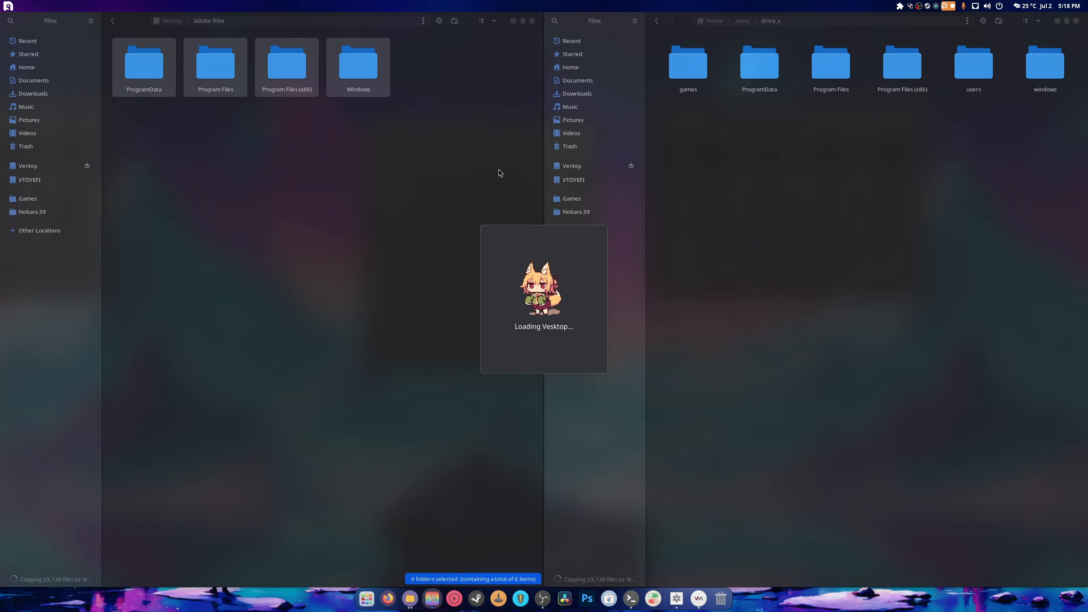
{"action": "left_click_drag", "start_coordinate": [409, 21], "coordinate": [0, 214]}
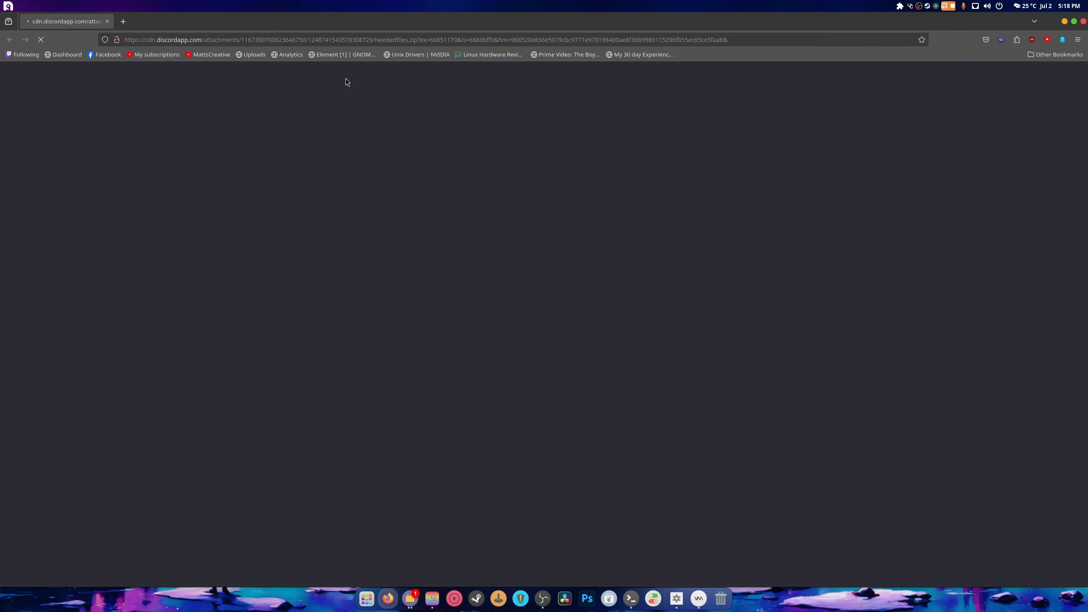
- Open Neededfiles.zip from Firefox's downloads, sort its DLLs by size and widen the Name column
{"action": "left_click", "coordinate": [991, 44]}
{"action": "left_click", "coordinate": [1027, 80]}
{"action": "left_click", "coordinate": [976, 41]}
{"action": "left_click", "coordinate": [985, 40]}
{"action": "left_click", "coordinate": [893, 65]}
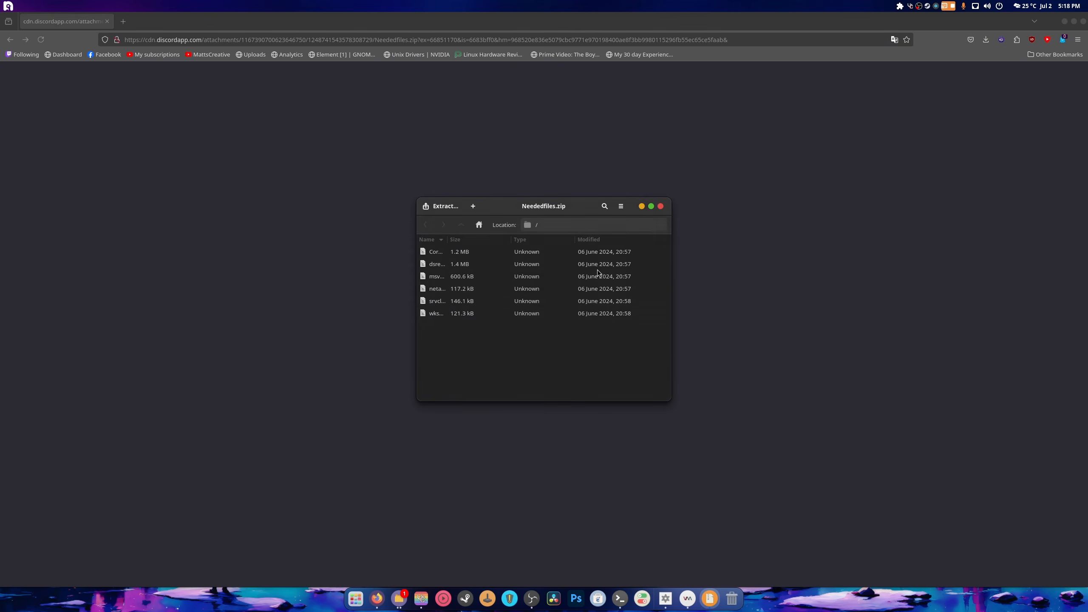
{"action": "left_click", "coordinate": [455, 240]}
{"action": "left_click_drag", "start_coordinate": [446, 239], "coordinate": [542, 245]}
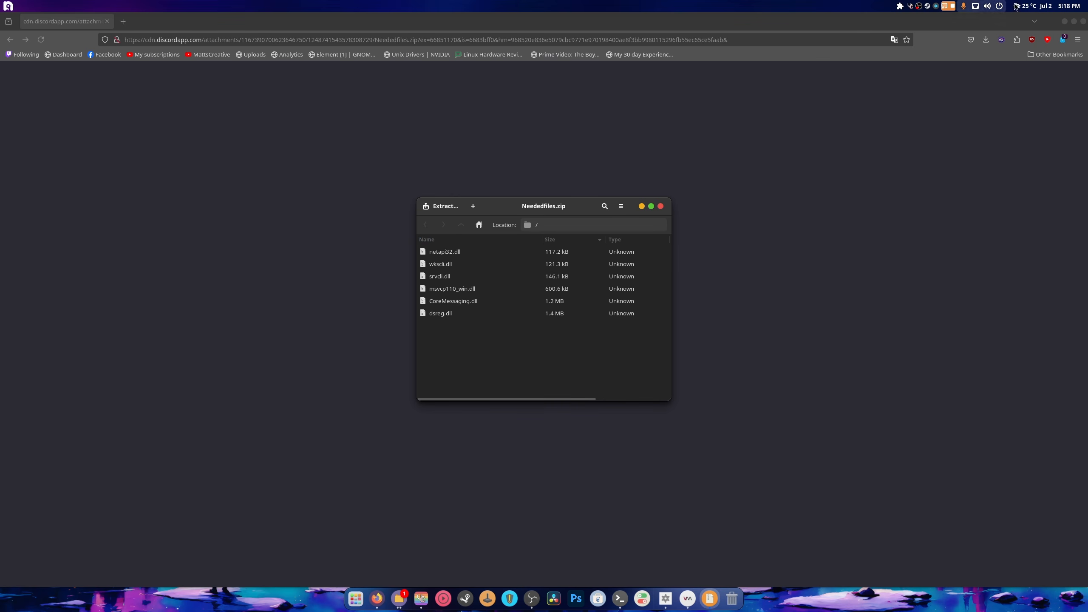
- Close Firefox and move the Neededfiles.zip window to the left
{"action": "left_click", "coordinate": [1083, 23]}
{"action": "left_click", "coordinate": [1082, 23]}
{"action": "left_click_drag", "start_coordinate": [527, 216], "coordinate": [332, 214]}
- Browse drive_c to Program Files/Adobe/Adobe Photoshop 2023, then close the Neededfiles.zip archive
{"action": "left_click", "coordinate": [833, 187]}
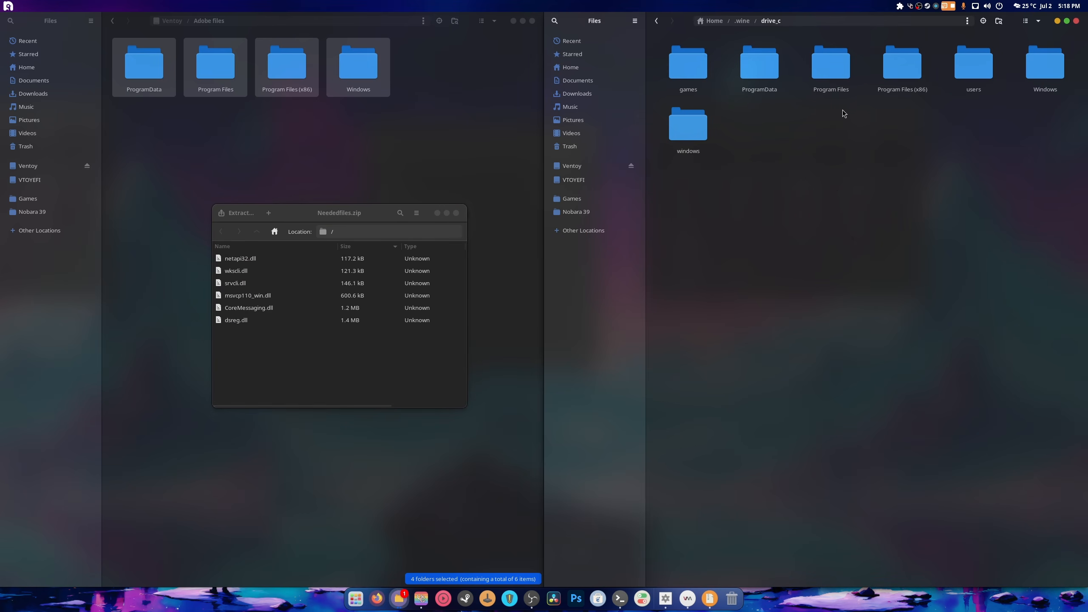
{"action": "double_click", "coordinate": [831, 64]}
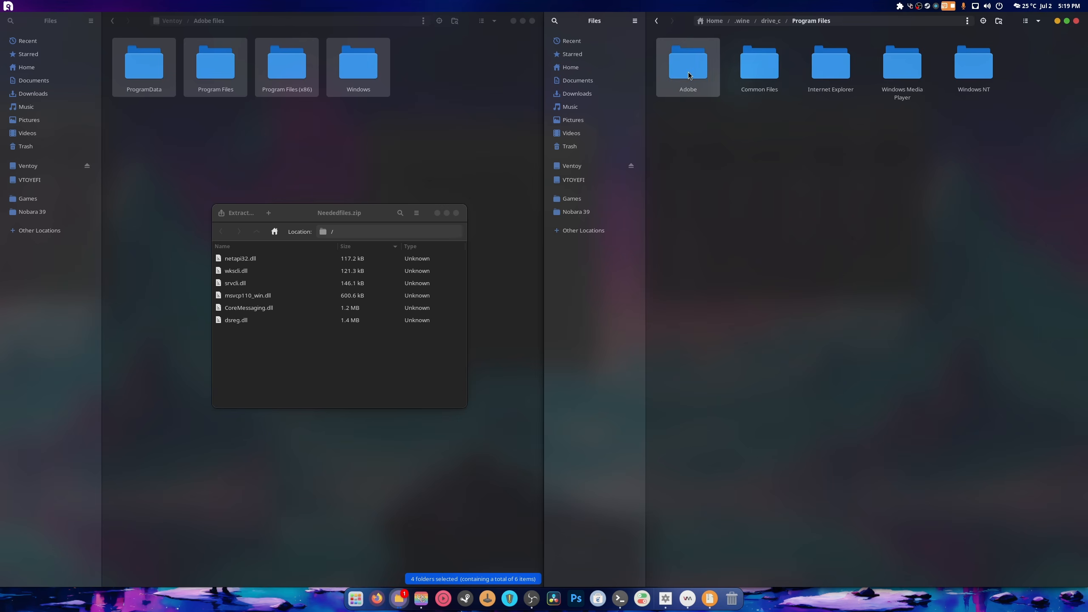
{"action": "double_click", "coordinate": [689, 72]}
{"action": "double_click", "coordinate": [746, 77]}
{"action": "left_click", "coordinate": [242, 279]}
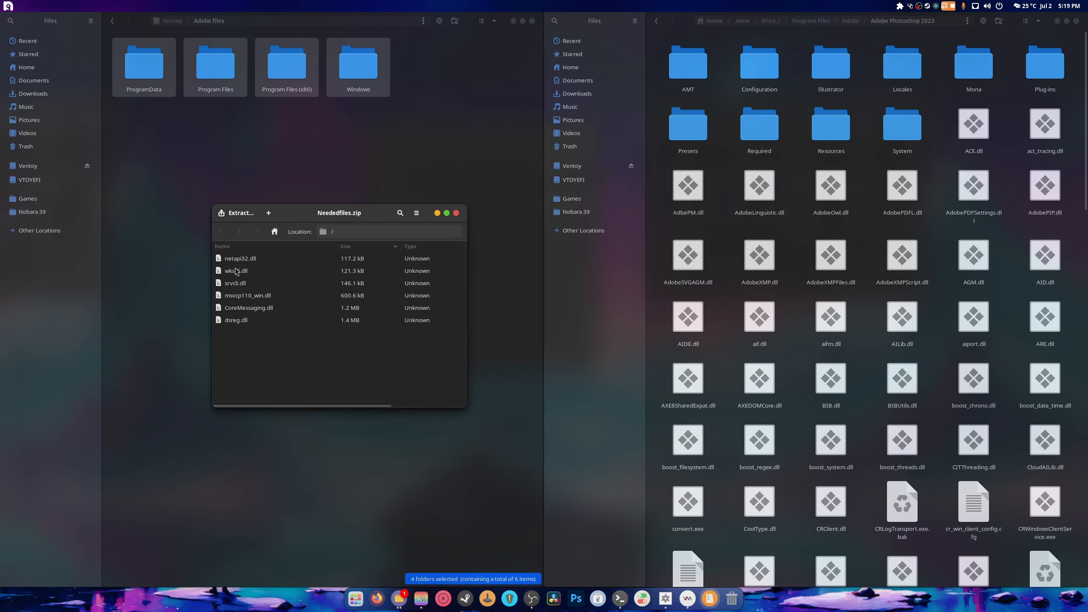
{"action": "left_click", "coordinate": [236, 261]}
{"action": "left_click", "coordinate": [230, 320], "text": "ctrl"}
{"action": "left_click", "coordinate": [245, 309]}
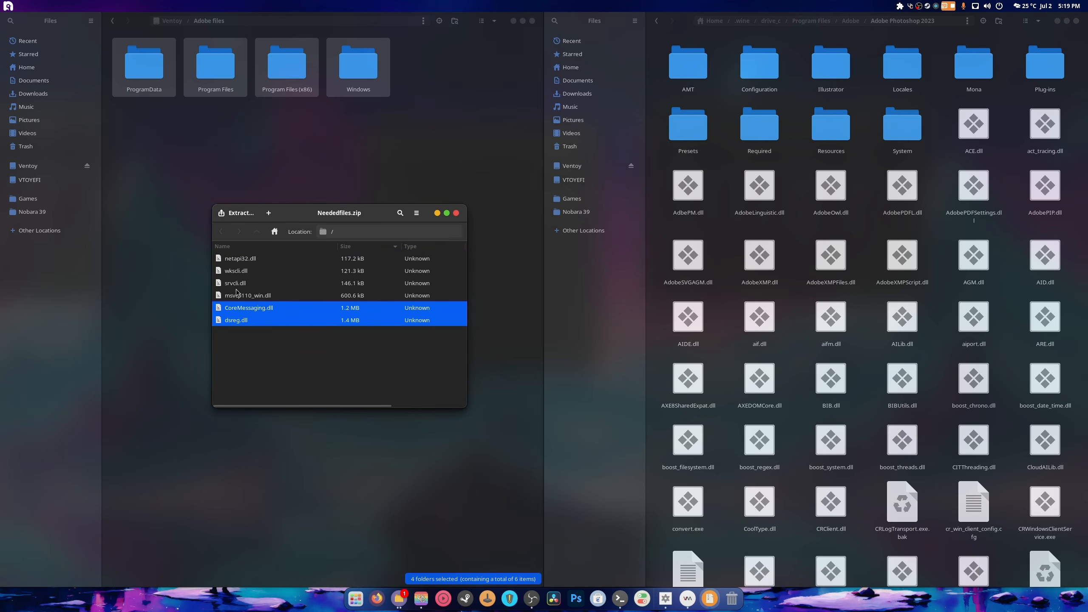
{"action": "left_click", "coordinate": [238, 285]}
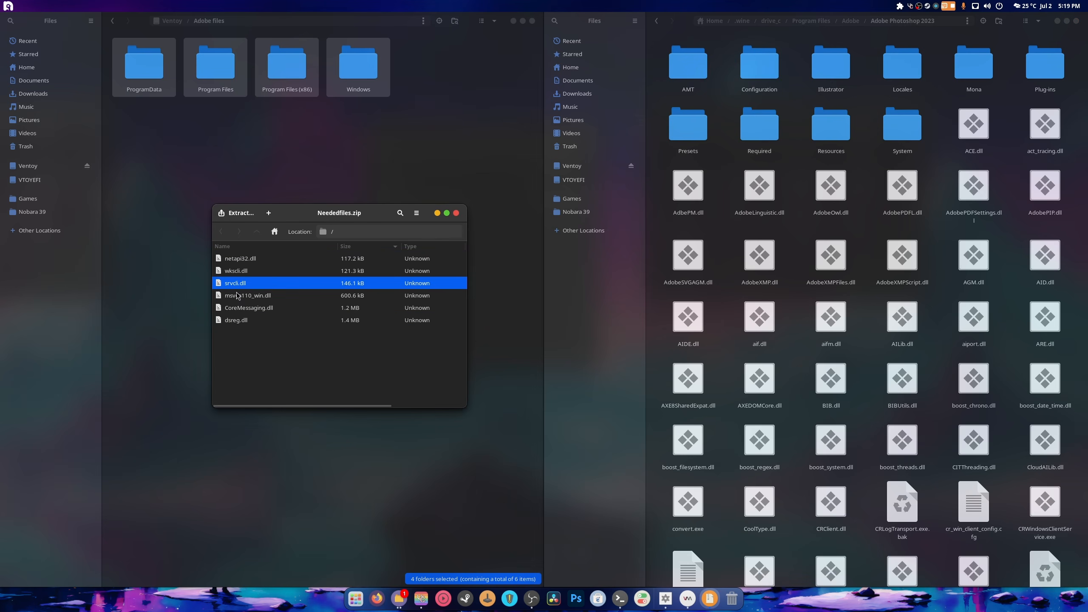
{"action": "left_click", "coordinate": [456, 213]}
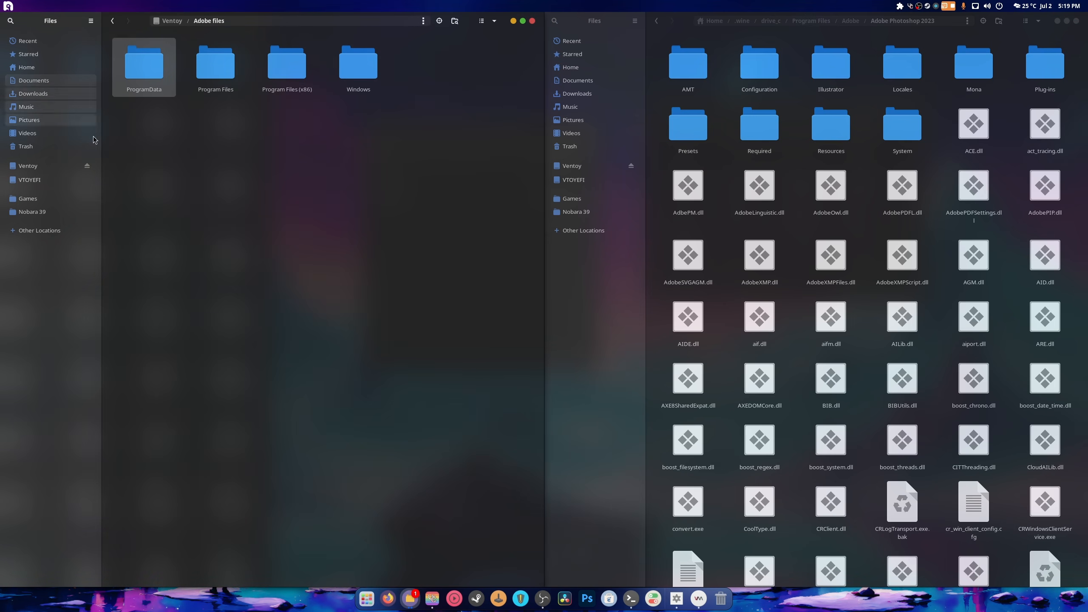
- In Downloads, delete The Boys episode folder and the old Photoshop Neural Filters folder
{"action": "right_click", "coordinate": [410, 599]}
{"action": "left_click", "coordinate": [415, 515]}
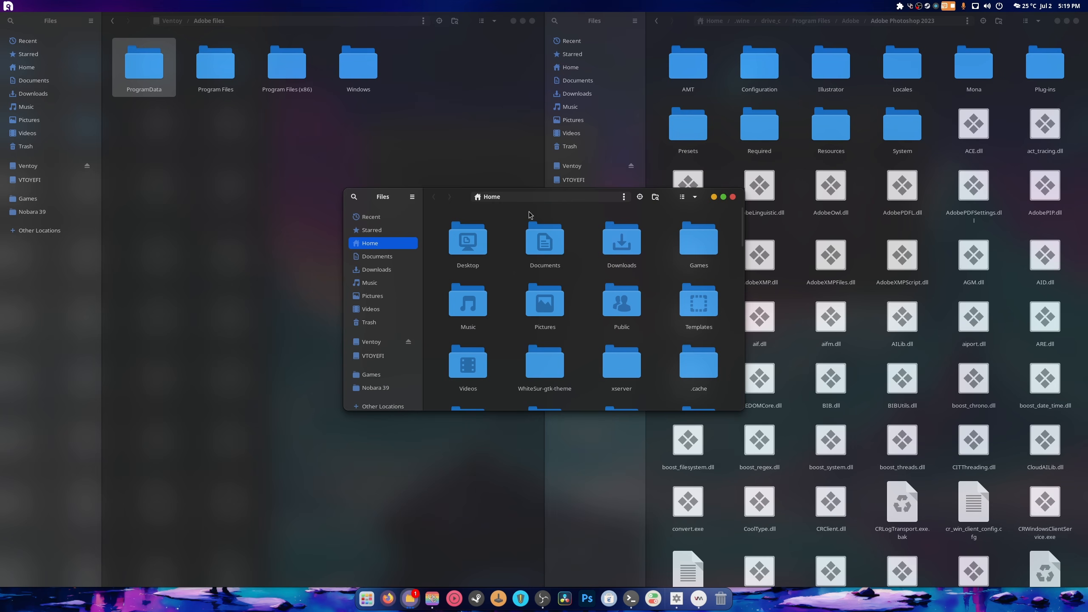
{"action": "left_click", "coordinate": [398, 274]}
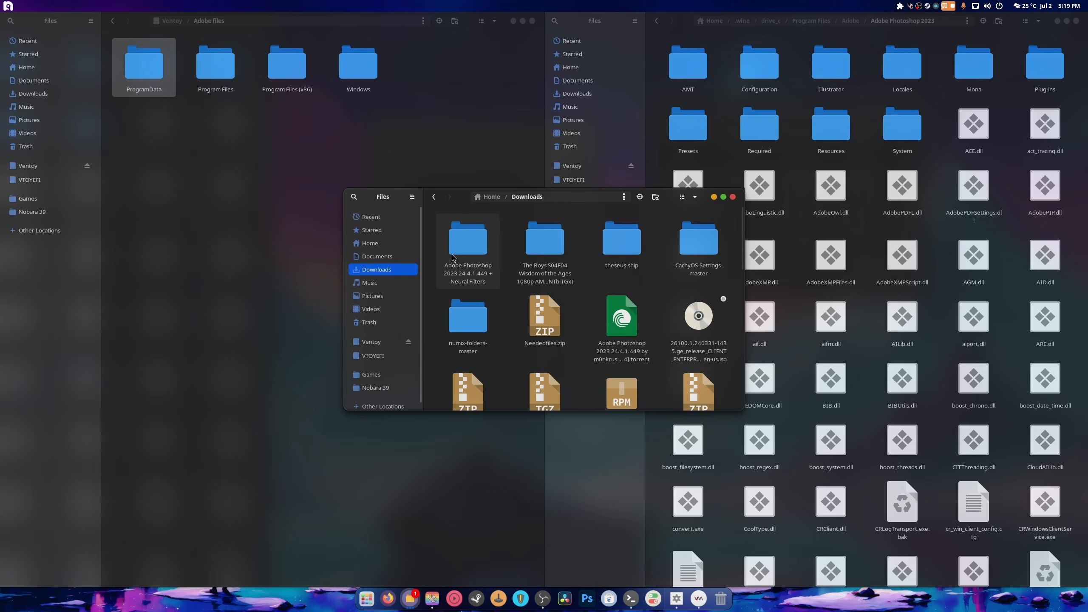
{"action": "left_click", "coordinate": [468, 245]}
{"action": "left_click", "coordinate": [539, 264]}
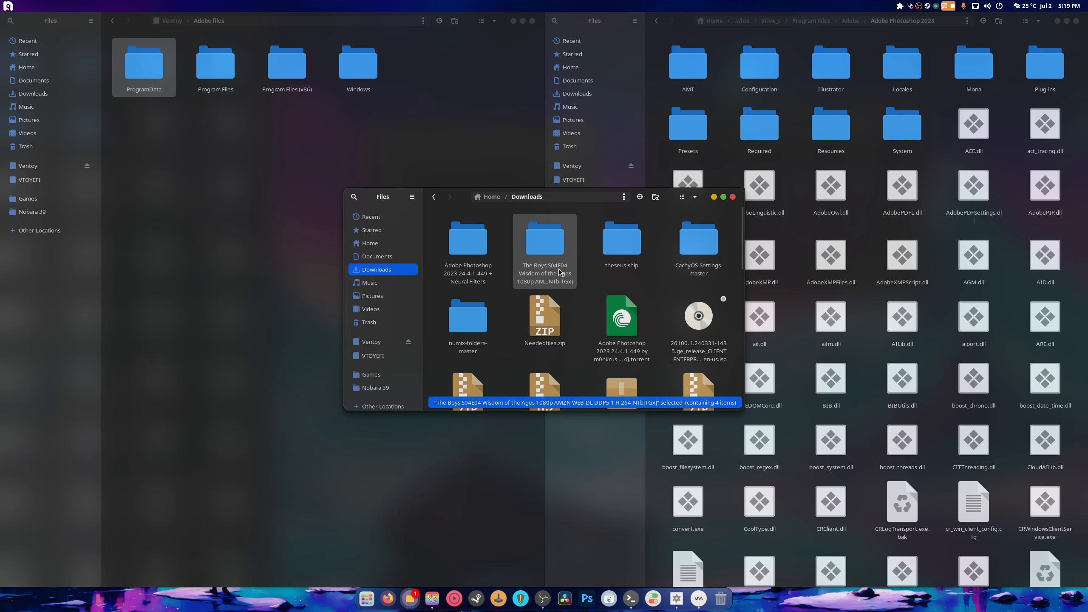
{"action": "key", "text": "Delete"}
{"action": "left_click", "coordinate": [458, 266]}
{"action": "key", "text": "Delete"}
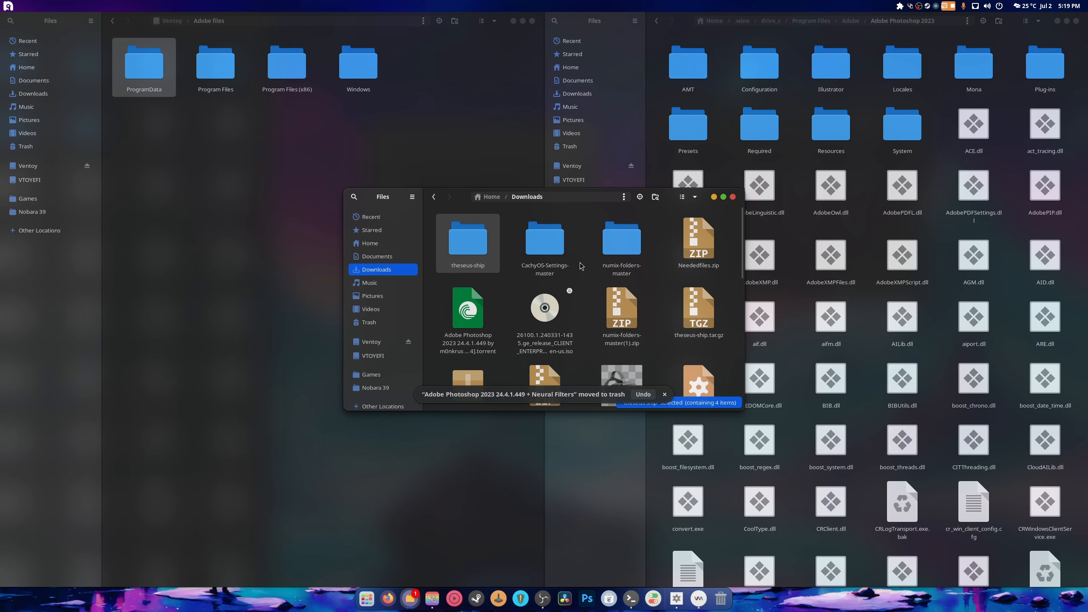
- Extract Neededfiles.zip and paste its six DLLs into the Adobe Photoshop 2023 folder
{"action": "right_click", "coordinate": [686, 259]}
{"action": "left_click", "coordinate": [703, 275]}
{"action": "double_click", "coordinate": [469, 256]}
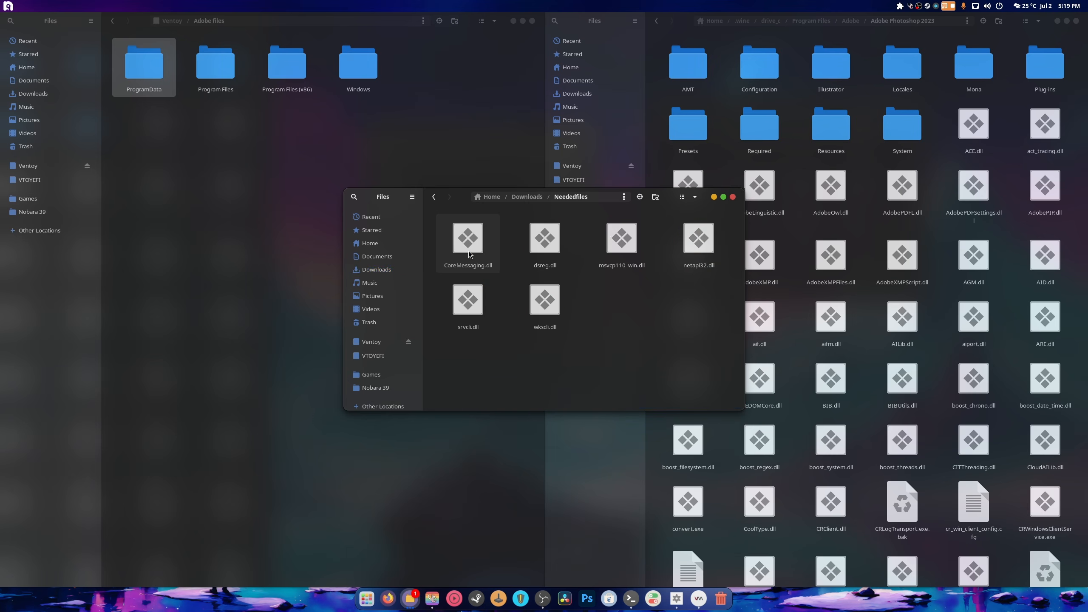
{"action": "left_click_drag", "start_coordinate": [447, 356], "coordinate": [700, 239]}
{"action": "right_click", "coordinate": [700, 243]}
{"action": "left_click", "coordinate": [730, 310]}
{"action": "left_click", "coordinate": [791, 293]}
{"action": "right_click", "coordinate": [792, 295]}
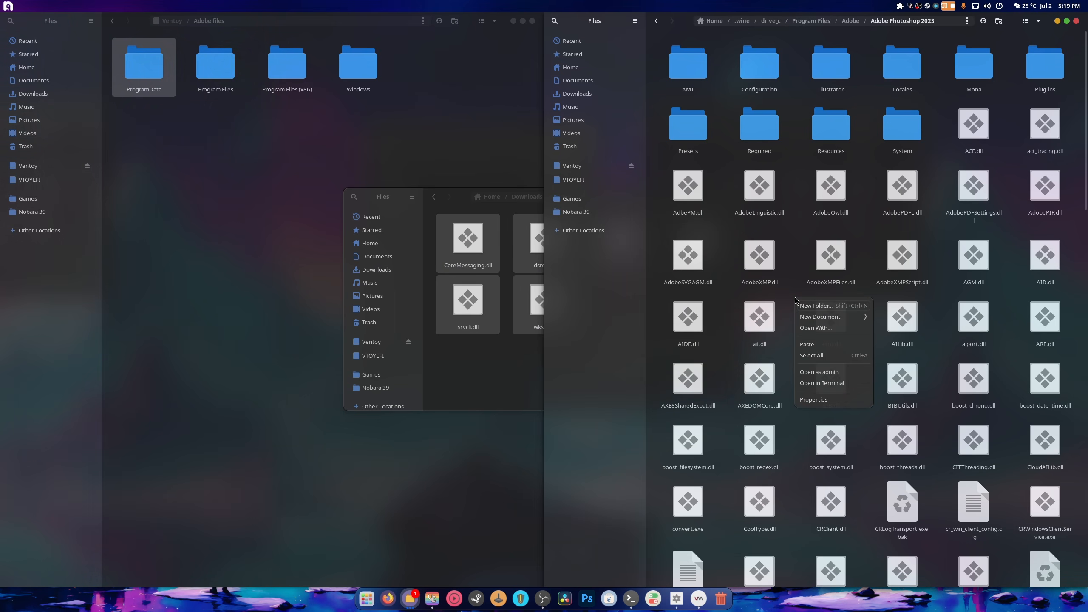
{"action": "left_click", "coordinate": [818, 343]}
- Copy the Neededfiles folder into Ventoy's Adobe files and close the Downloads window
{"action": "left_click_drag", "start_coordinate": [523, 196], "coordinate": [401, 194]}
{"action": "left_click", "coordinate": [400, 196]}
{"action": "left_click_drag", "start_coordinate": [341, 251], "coordinate": [330, 180]}
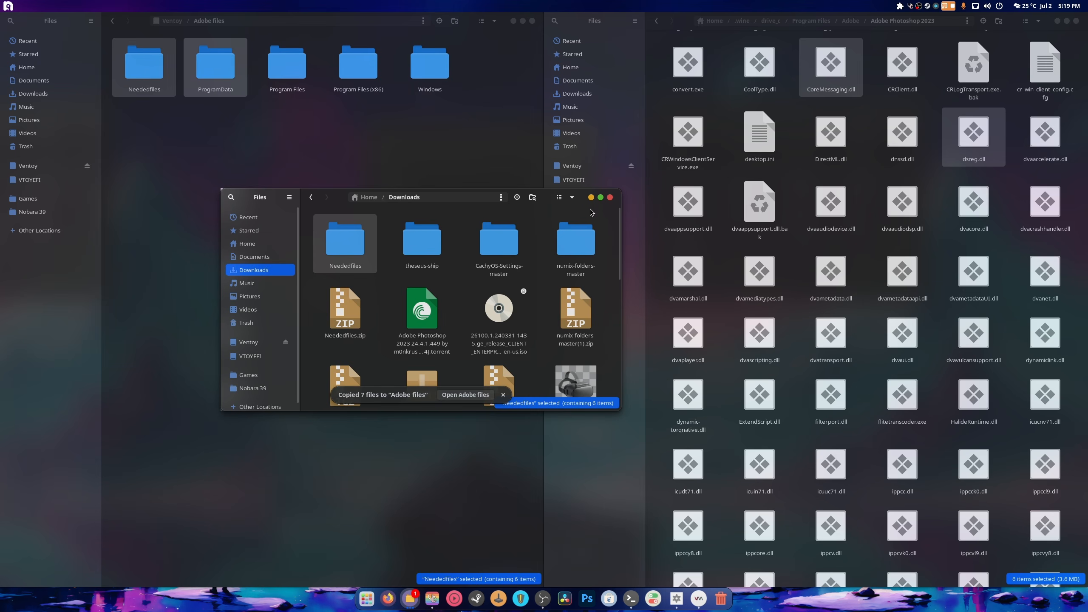
{"action": "left_click", "coordinate": [610, 198]}
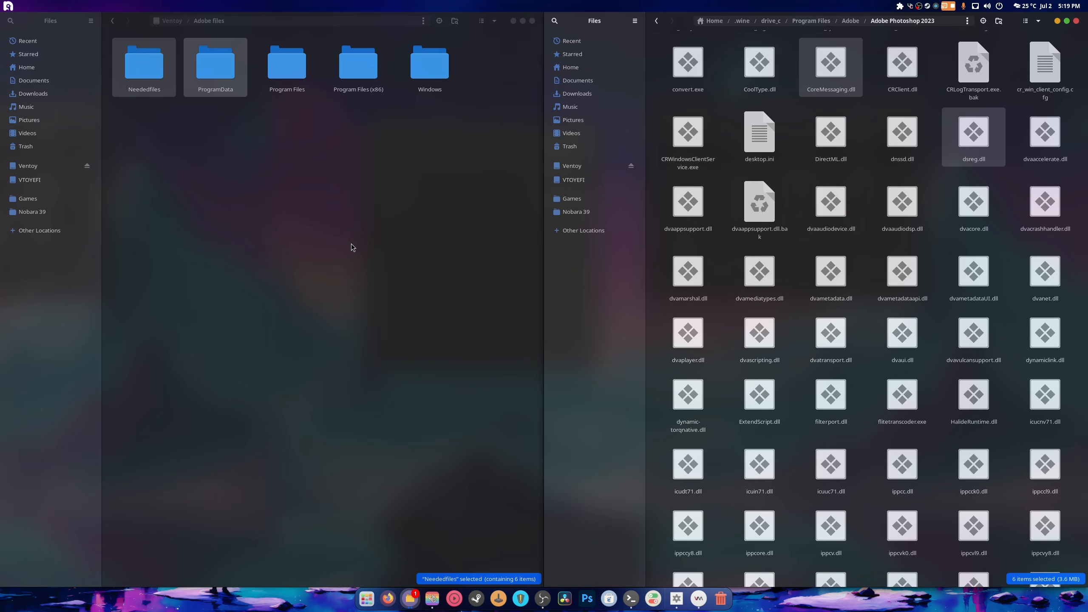
- Open Photoshop.exe via Open With using the Wine Windows Program Loader
{"action": "scroll", "coordinate": [815, 283], "scroll_direction": "up", "scroll_amount": 10}
{"action": "scroll", "coordinate": [815, 283], "scroll_direction": "down", "scroll_amount": 15}
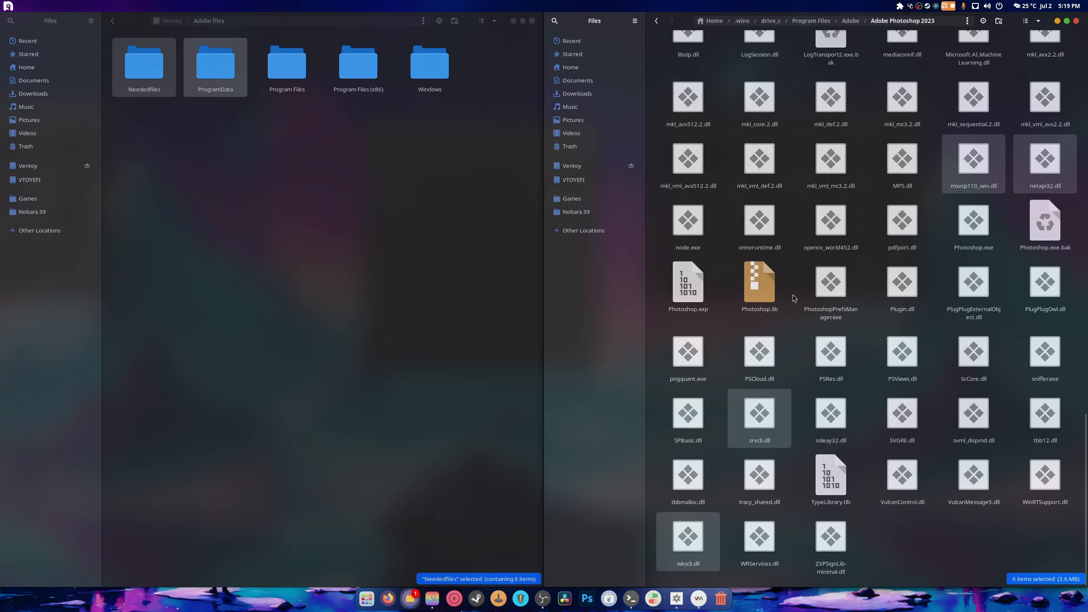
{"action": "left_click", "coordinate": [854, 319]}
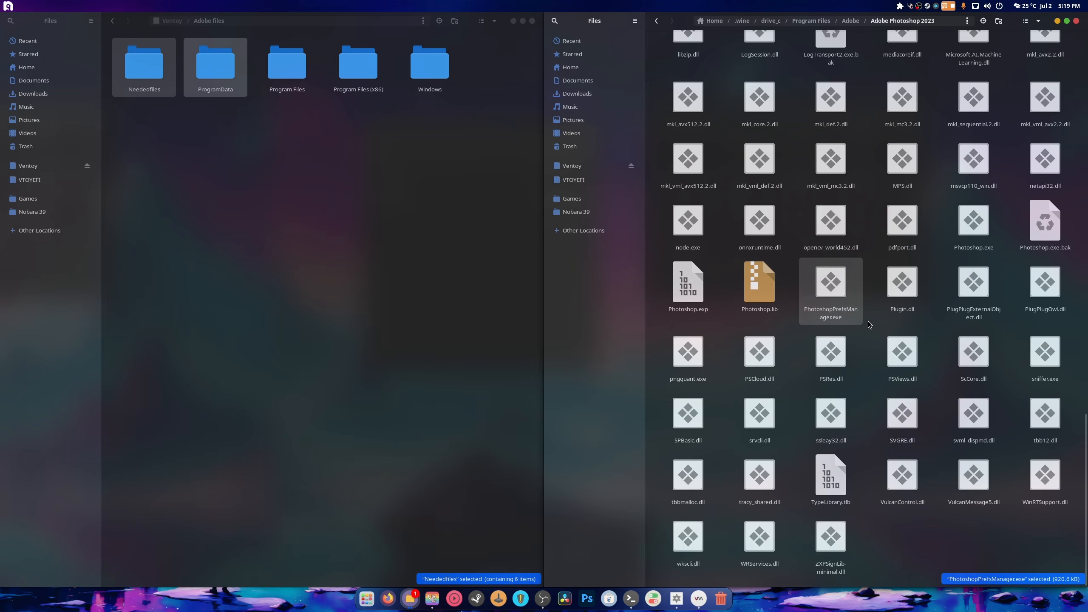
{"action": "left_click", "coordinate": [868, 321]}
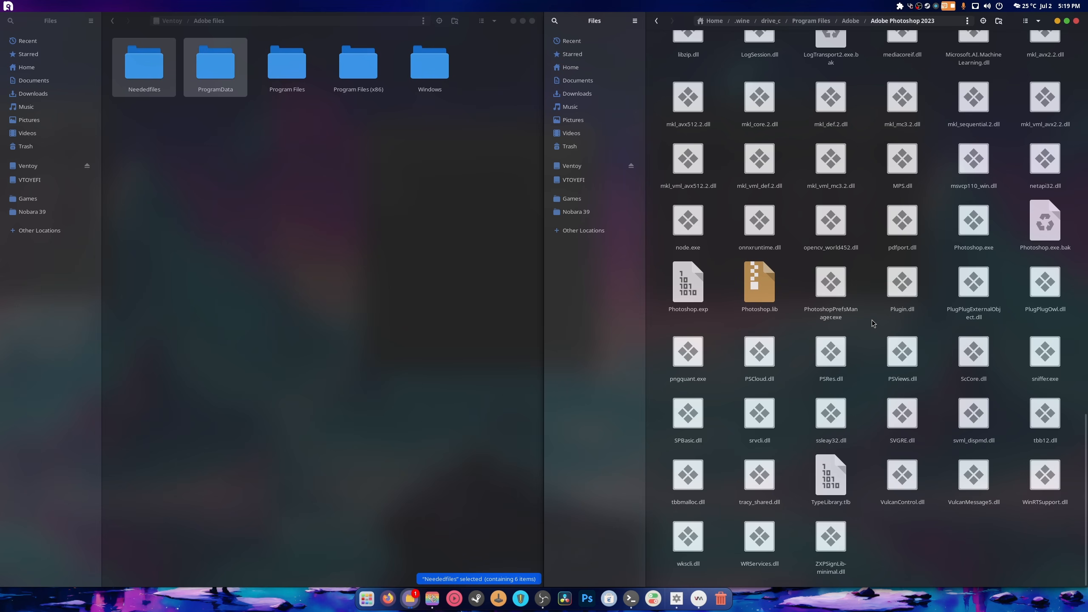
{"action": "right_click", "coordinate": [971, 223]}
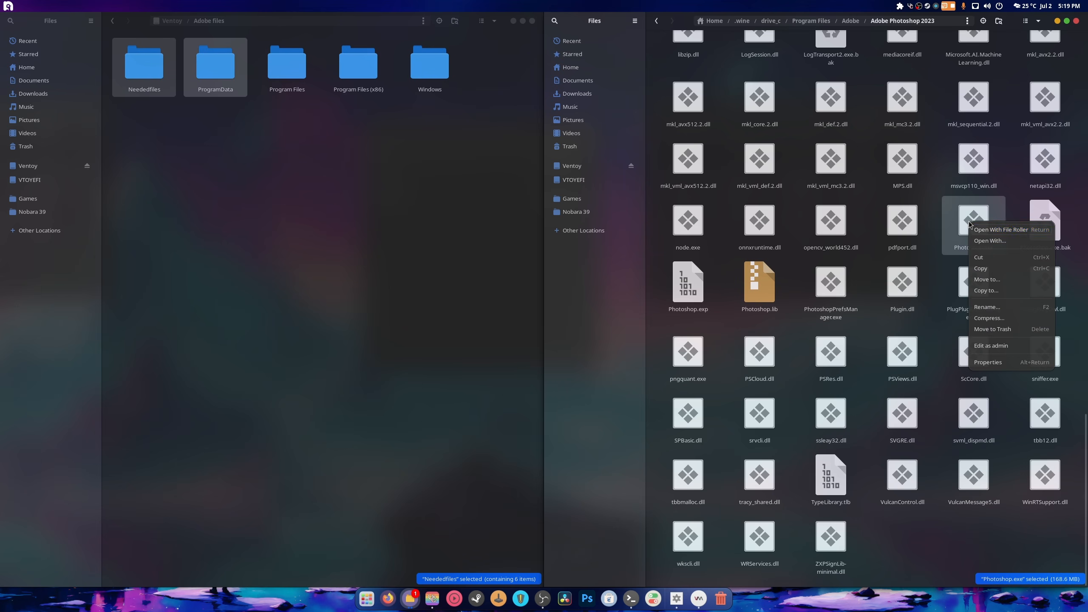
{"action": "left_click", "coordinate": [995, 242]}
{"action": "left_click", "coordinate": [797, 270]}
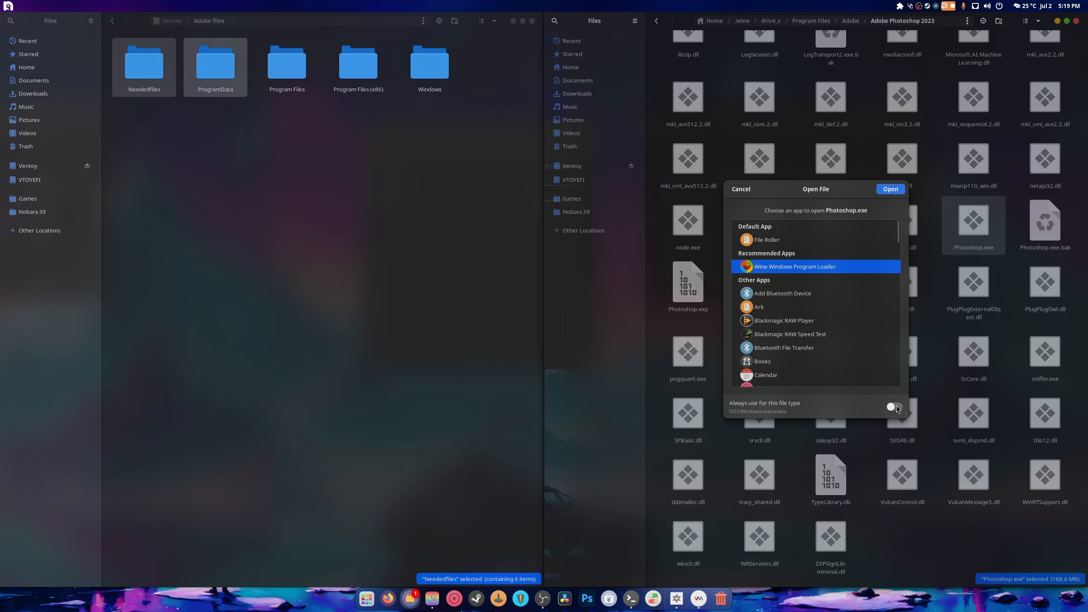
{"action": "left_click", "coordinate": [890, 189]}
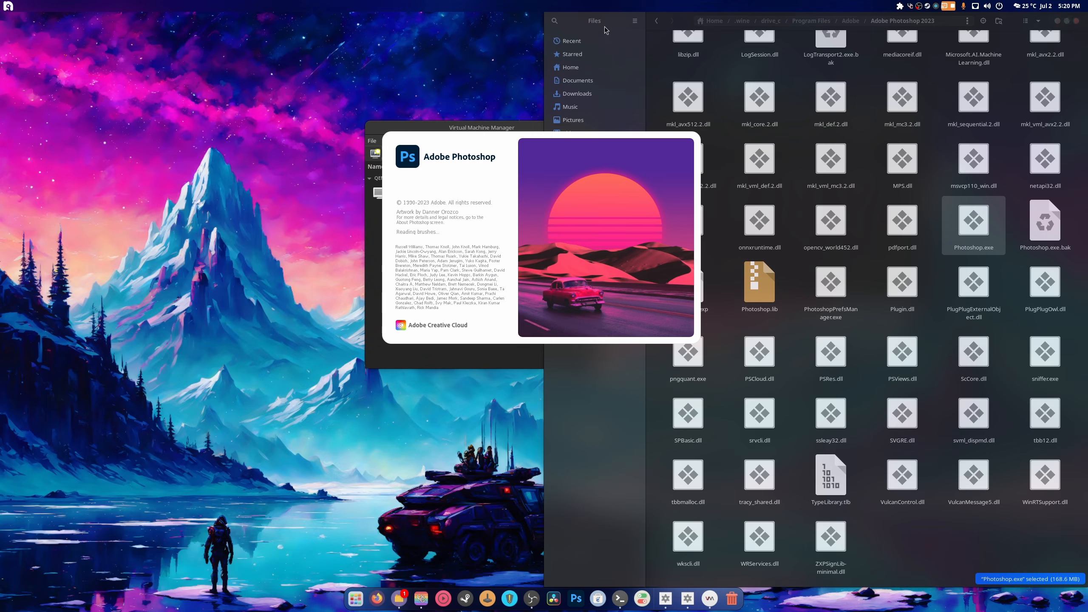
- Close both Files windows and browse Photoshop's Open dialog to /home > Pictures > Thumbnails
{"action": "left_click", "coordinate": [532, 20]}
{"action": "left_click", "coordinate": [1076, 20]}
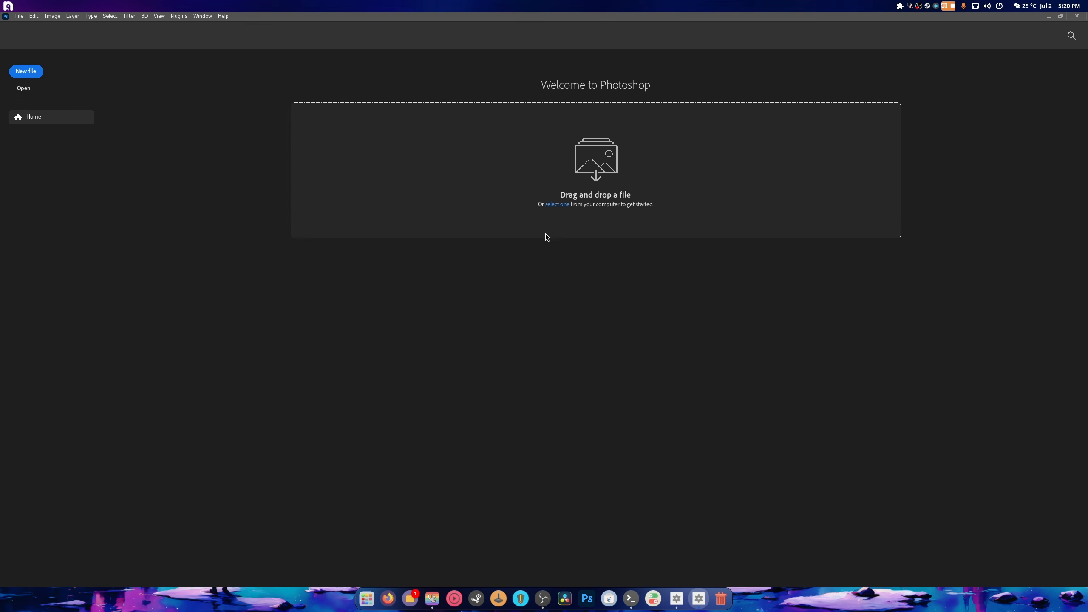
{"action": "left_click", "coordinate": [564, 207]}
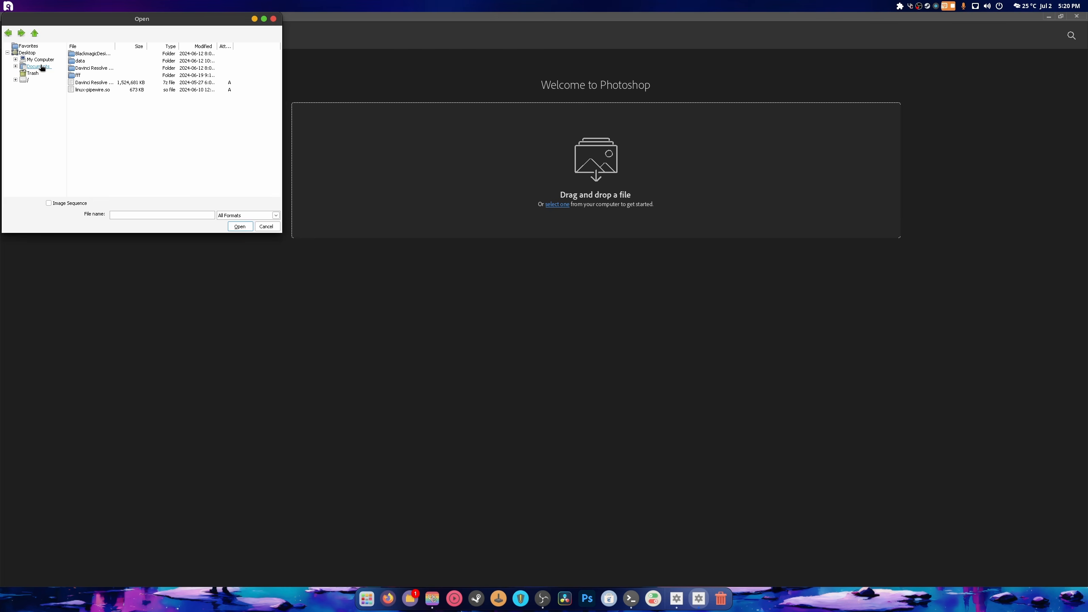
{"action": "left_click", "coordinate": [24, 80]}
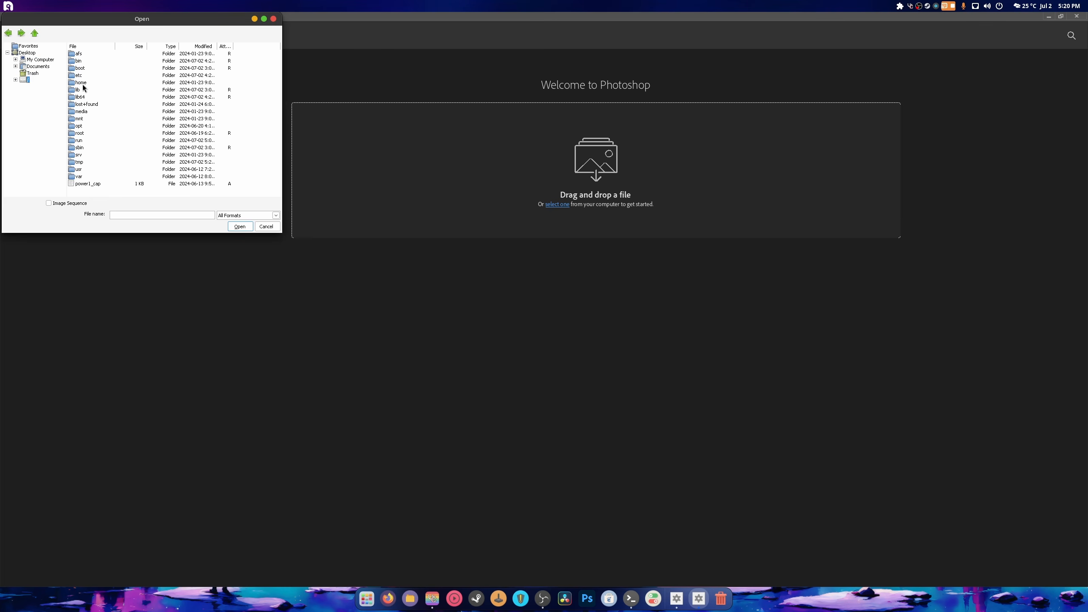
{"action": "double_click", "coordinate": [80, 82]}
{"action": "double_click", "coordinate": [78, 54]}
{"action": "double_click", "coordinate": [83, 90]}
{"action": "left_click", "coordinate": [90, 105]}
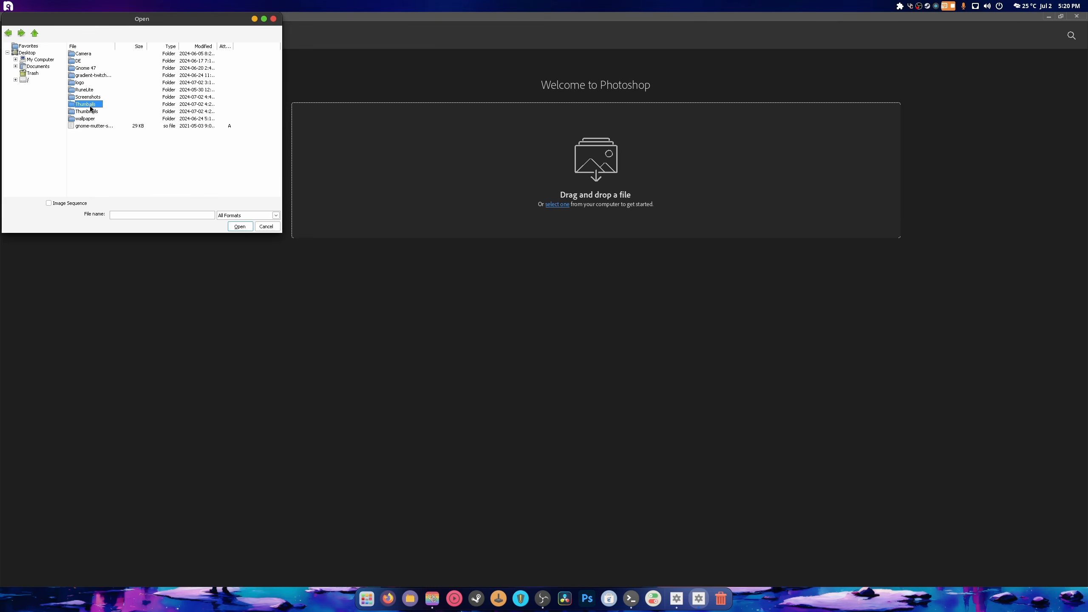
{"action": "double_click", "coordinate": [90, 107]}
- Sort by type, open the Untitled Photoshop document, and dismiss the resulting program error
{"action": "left_click", "coordinate": [170, 47]}
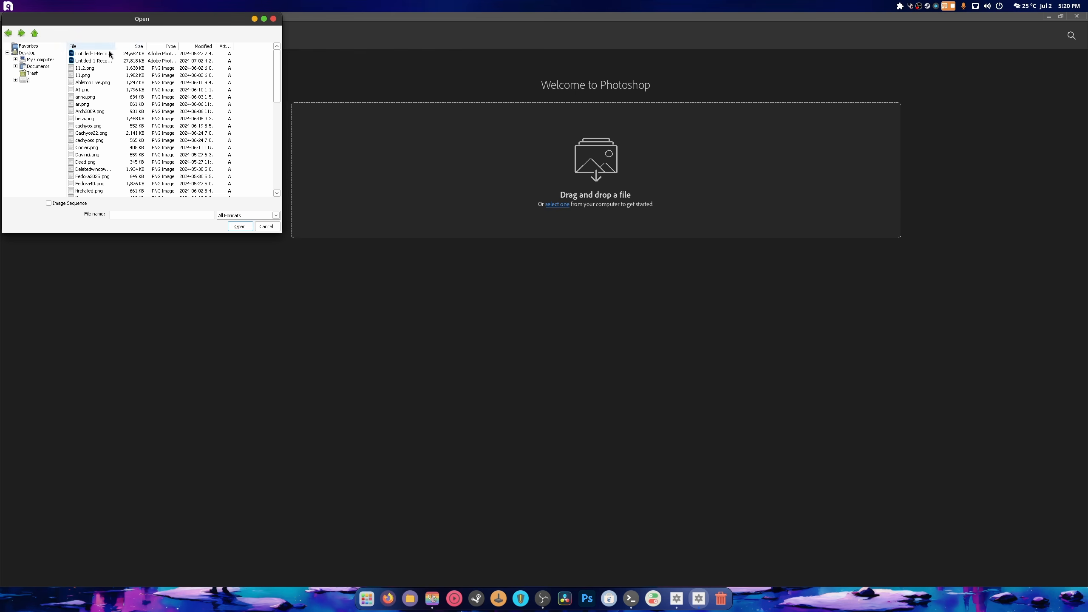
{"action": "double_click", "coordinate": [98, 61]}
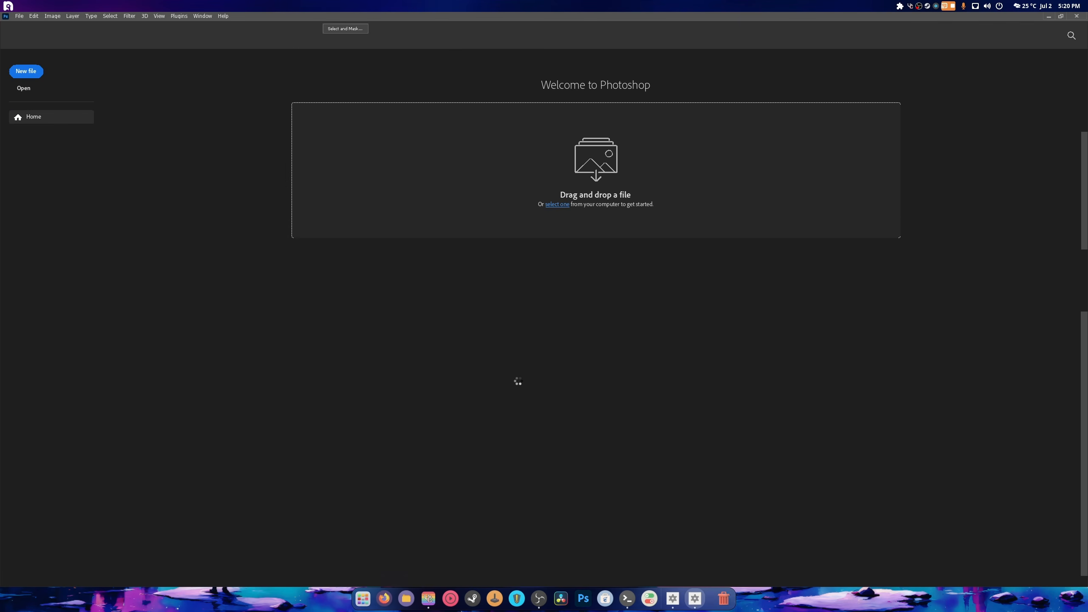
{"action": "left_click", "coordinate": [213, 179]}
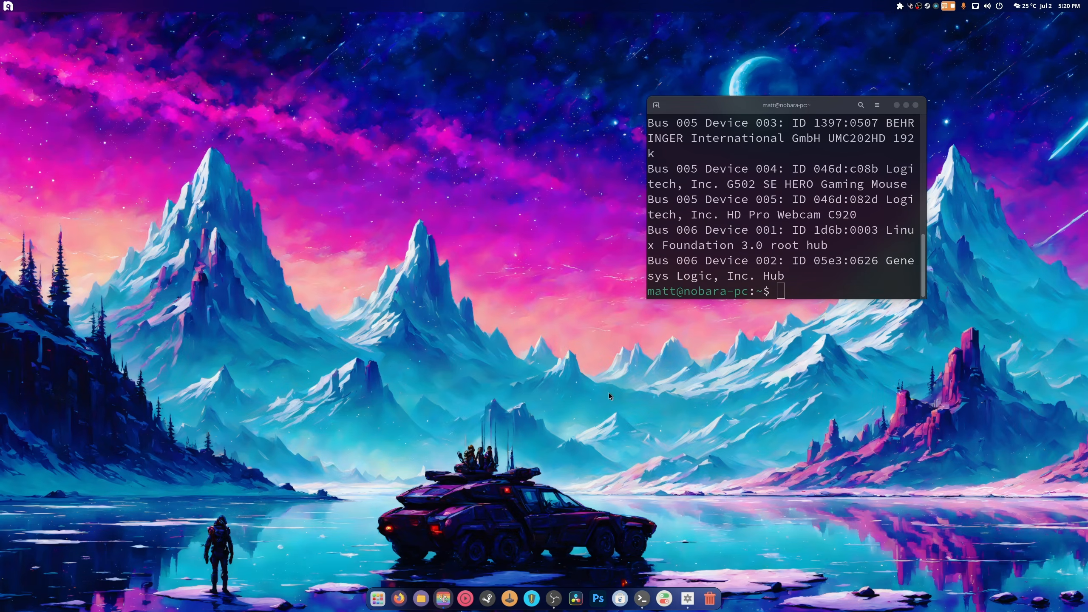
- Add a locally installed game named 'Adobe Photoshop 2023' with the Wine runner and release year 2023
{"action": "left_click", "coordinate": [509, 599]}
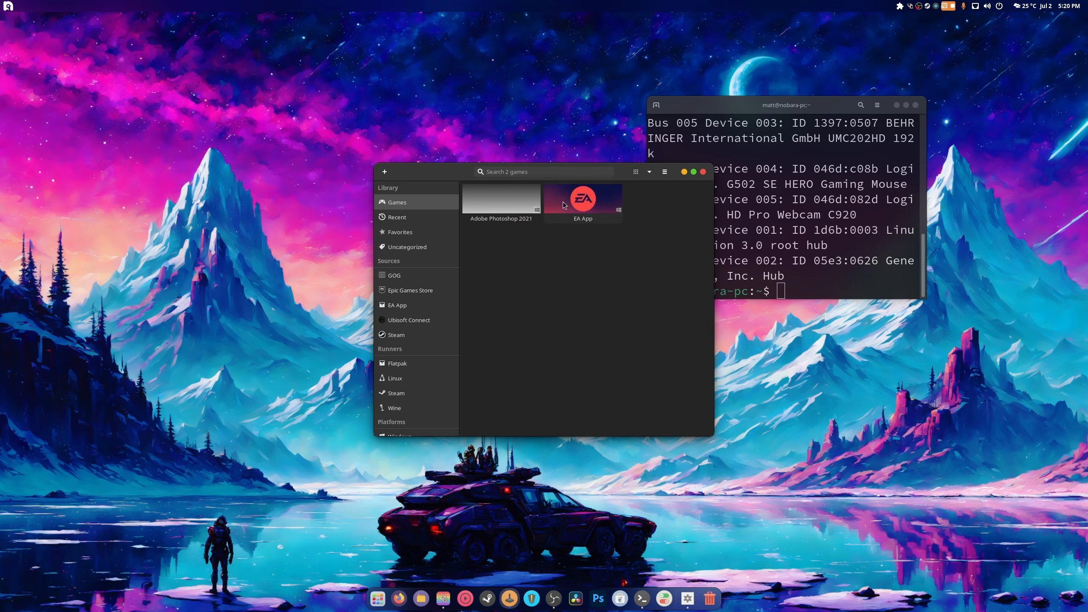
{"action": "left_click", "coordinate": [385, 172]}
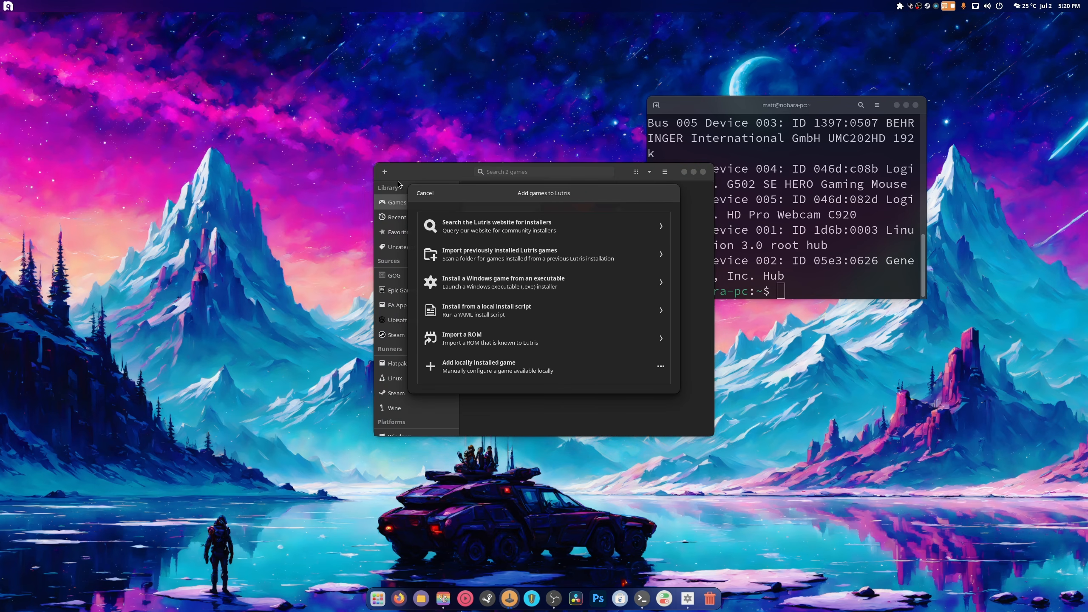
{"action": "left_click", "coordinate": [527, 364]}
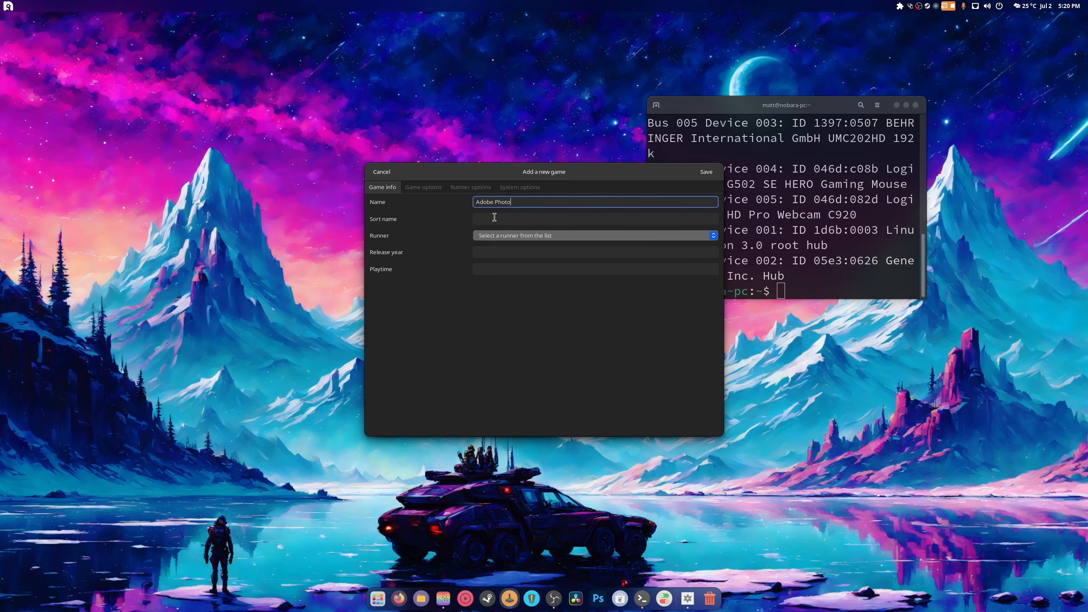
{"action": "type", "text": "Adobe Photoshop 2023"}
{"action": "left_click", "coordinate": [500, 239]}
{"action": "left_click", "coordinate": [522, 291]}
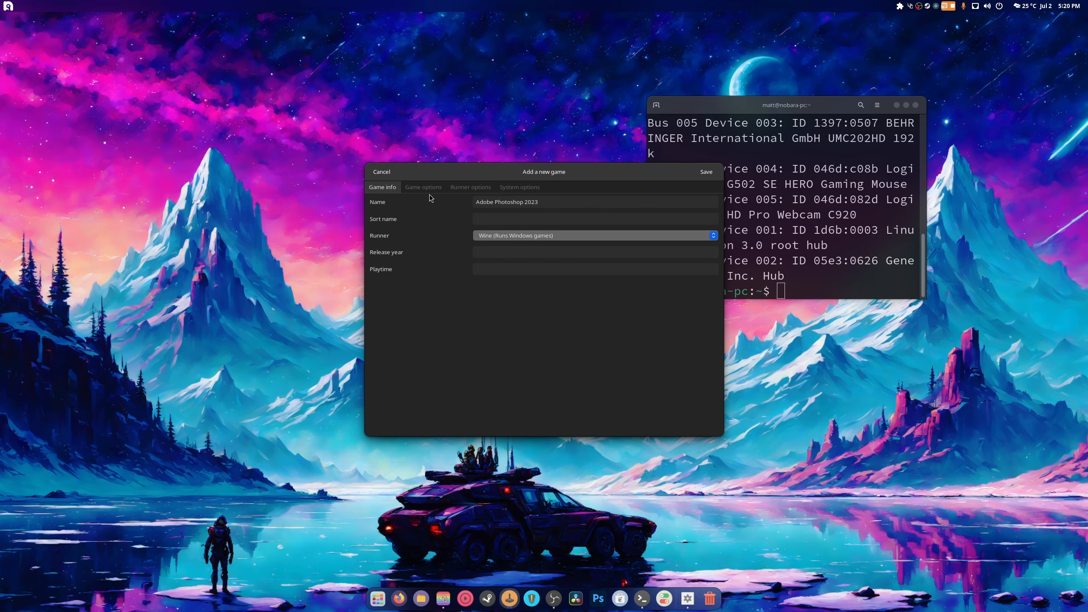
{"action": "left_click", "coordinate": [486, 253]}
{"action": "type", "text": "2023"}
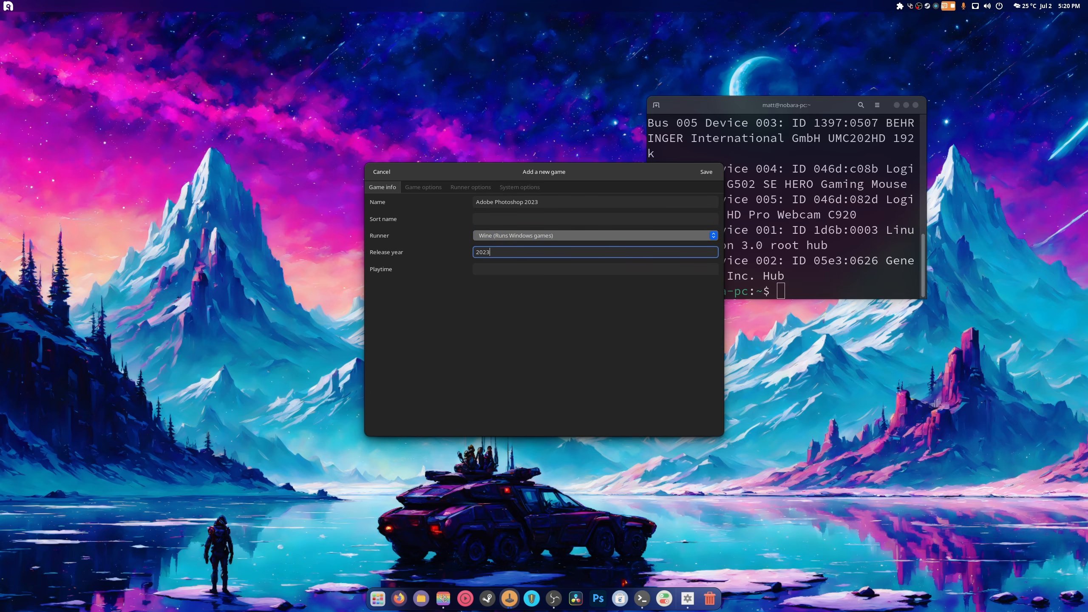
{"action": "left_click", "coordinate": [424, 187]}
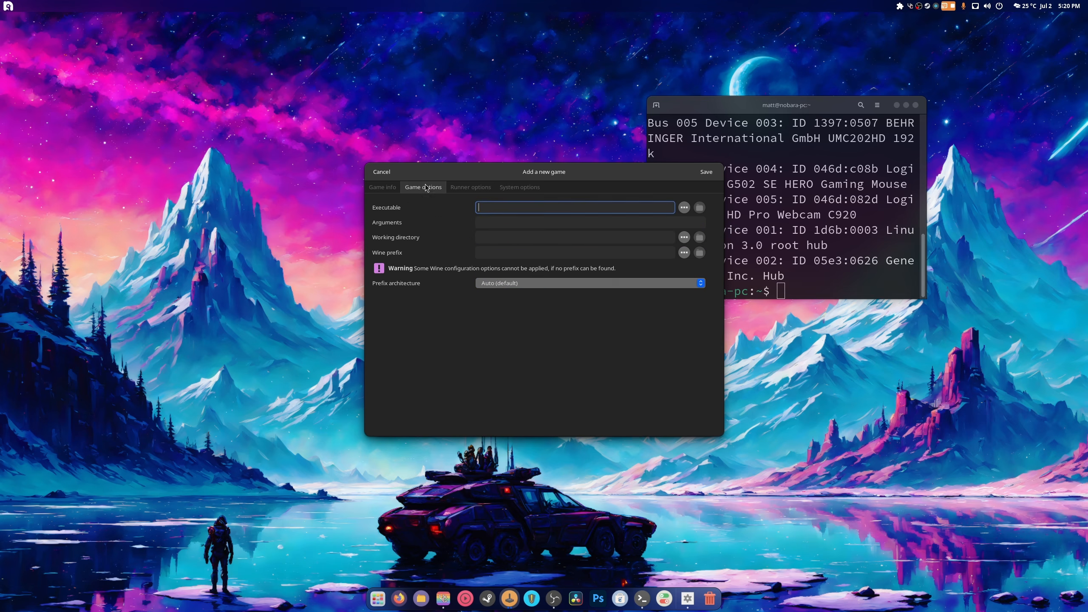
- Browse with hidden files shown to ~/.wine/drive_c/Program Files/Adobe/Adobe Photoshop 2023
{"action": "left_click", "coordinate": [685, 207]}
{"action": "left_click", "coordinate": [321, 136]}
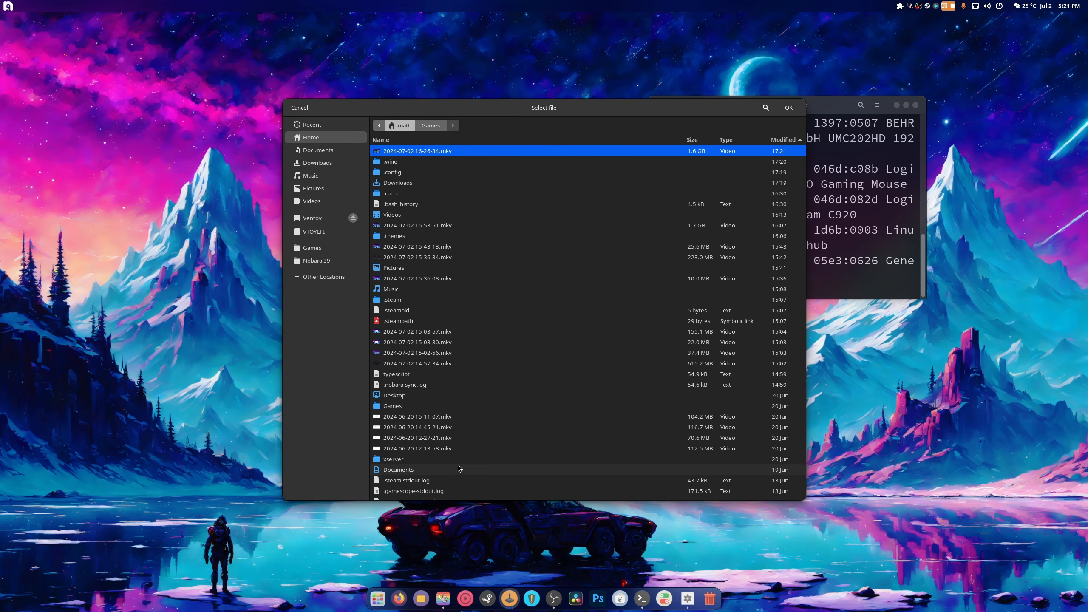
{"action": "key", "text": "ctrl+h"}
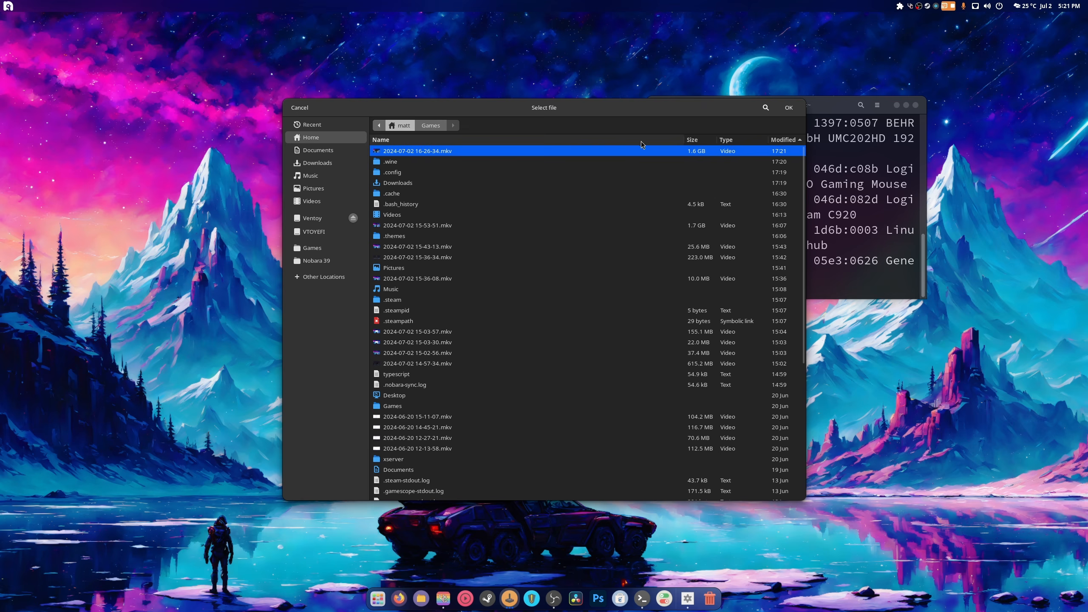
{"action": "left_click", "coordinate": [733, 140]}
{"action": "double_click", "coordinate": [411, 151]}
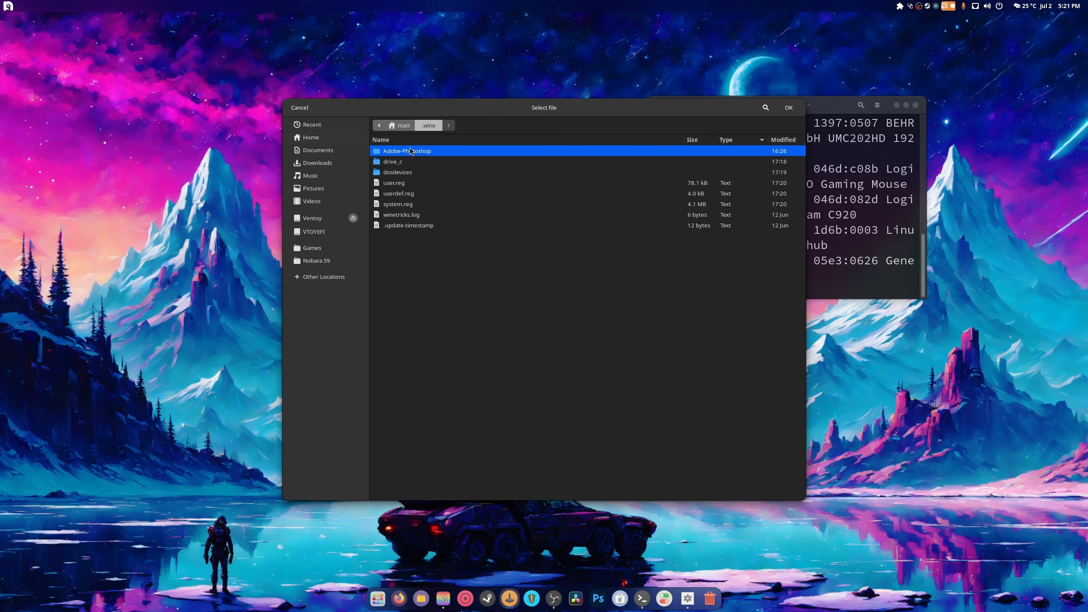
{"action": "double_click", "coordinate": [404, 161]}
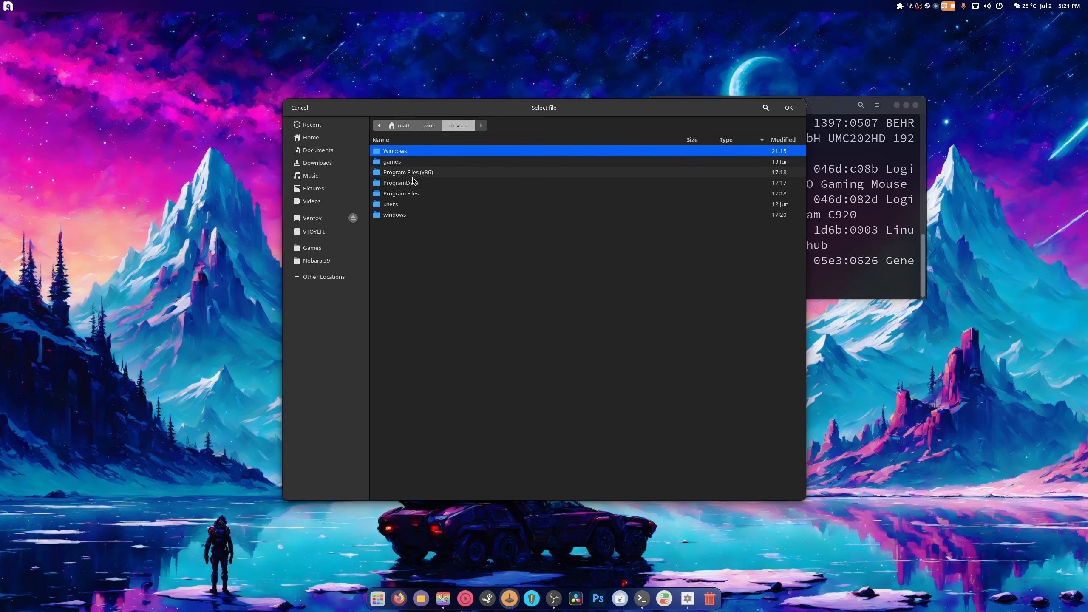
{"action": "double_click", "coordinate": [417, 194]}
{"action": "double_click", "coordinate": [397, 155]}
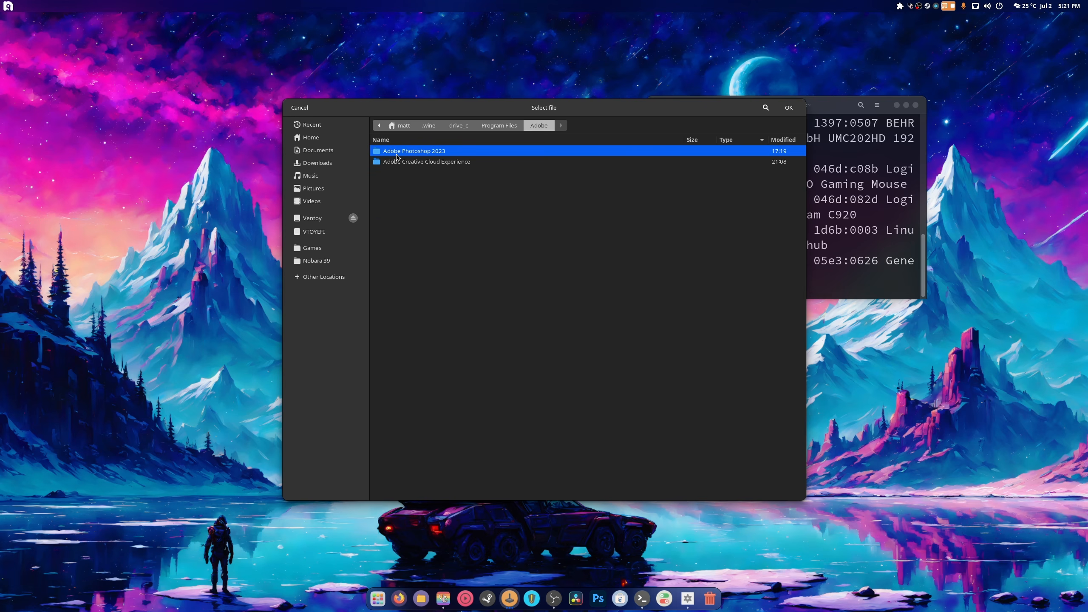
{"action": "double_click", "coordinate": [400, 152]}
- Sort the folder by type and pick Photoshop.exe as the executable
{"action": "scroll", "coordinate": [469, 299], "scroll_direction": "down", "scroll_amount": 5}
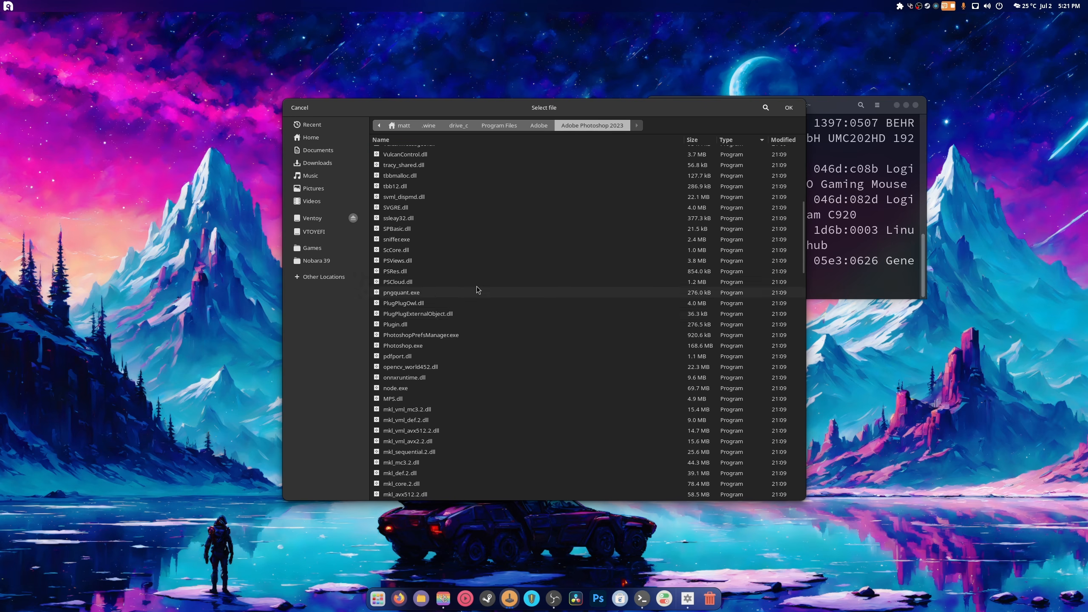
{"action": "left_click", "coordinate": [725, 139]}
{"action": "scroll", "coordinate": [539, 257], "scroll_direction": "down", "scroll_amount": 6}
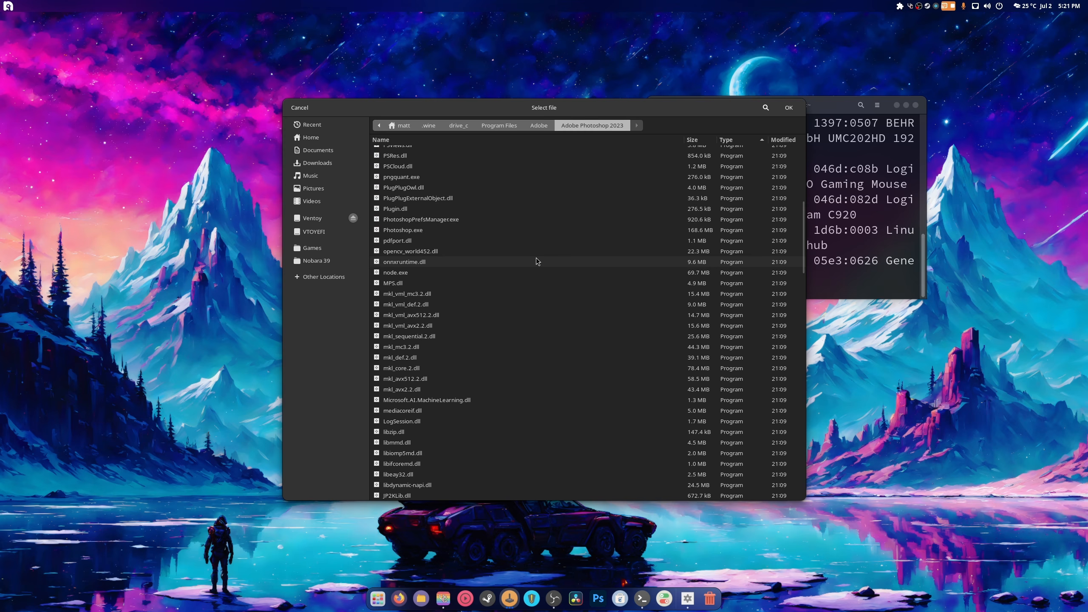
{"action": "scroll", "coordinate": [537, 261], "scroll_direction": "up", "scroll_amount": 3}
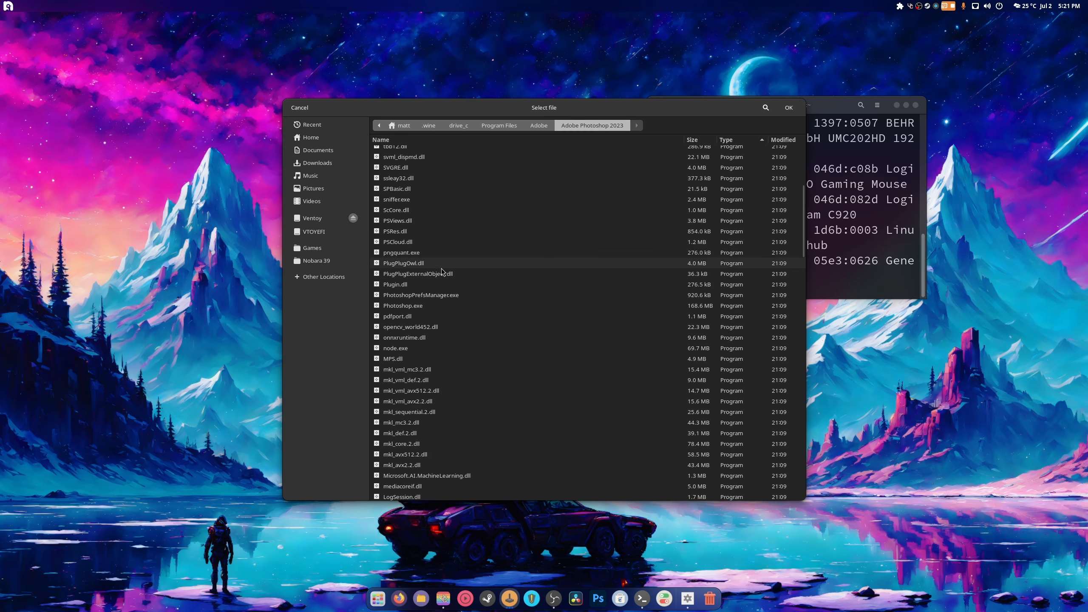
{"action": "scroll", "coordinate": [442, 272], "scroll_direction": "up", "scroll_amount": 4}
{"action": "scroll", "coordinate": [454, 283], "scroll_direction": "down", "scroll_amount": 10}
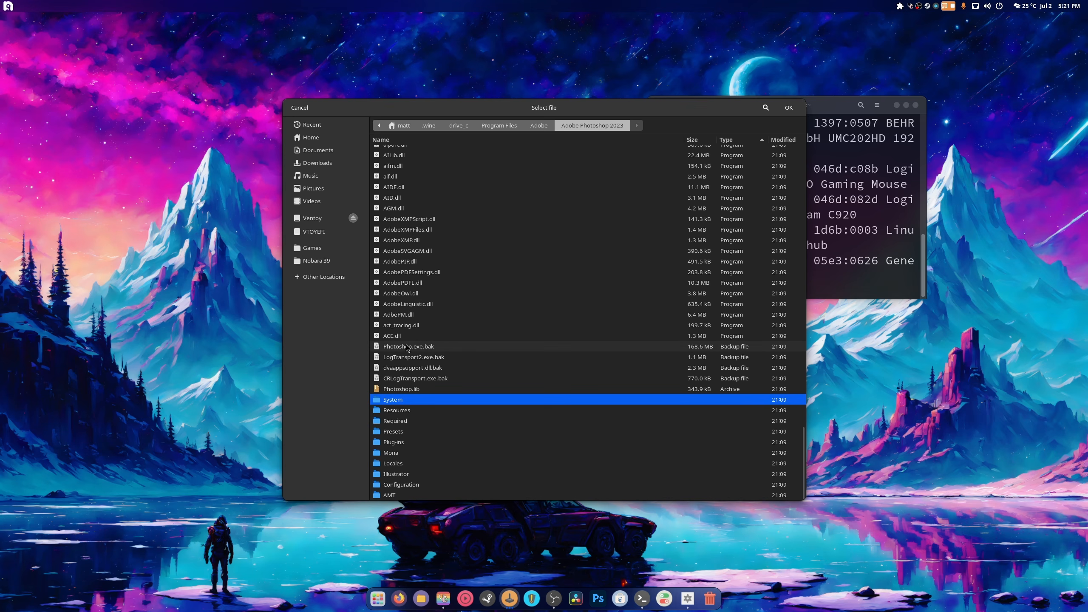
{"action": "scroll", "coordinate": [450, 392], "scroll_direction": "up", "scroll_amount": 10}
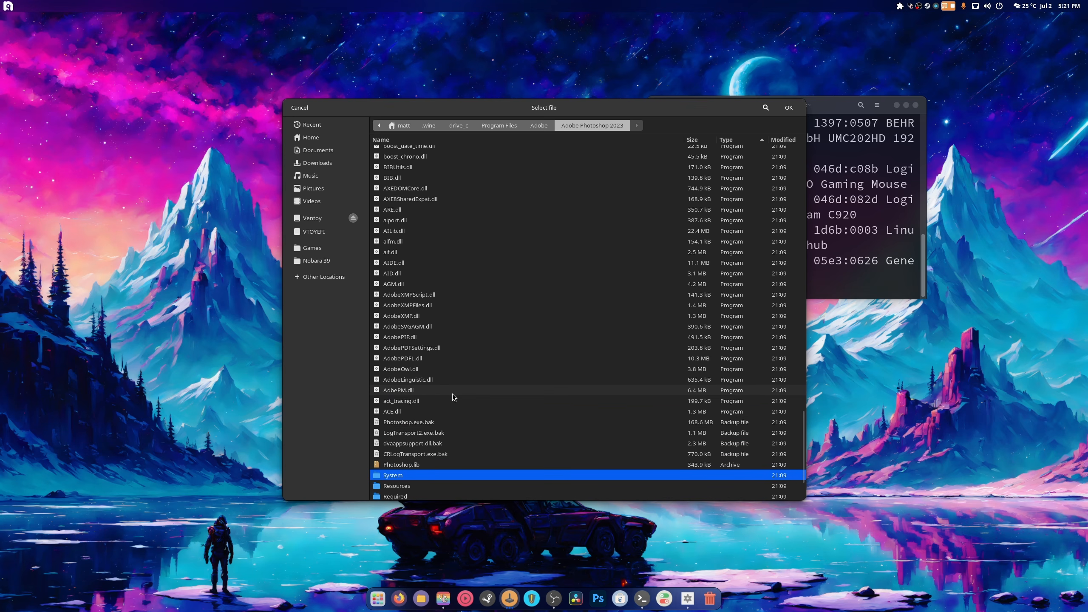
{"action": "scroll", "coordinate": [450, 392], "scroll_direction": "up", "scroll_amount": 15}
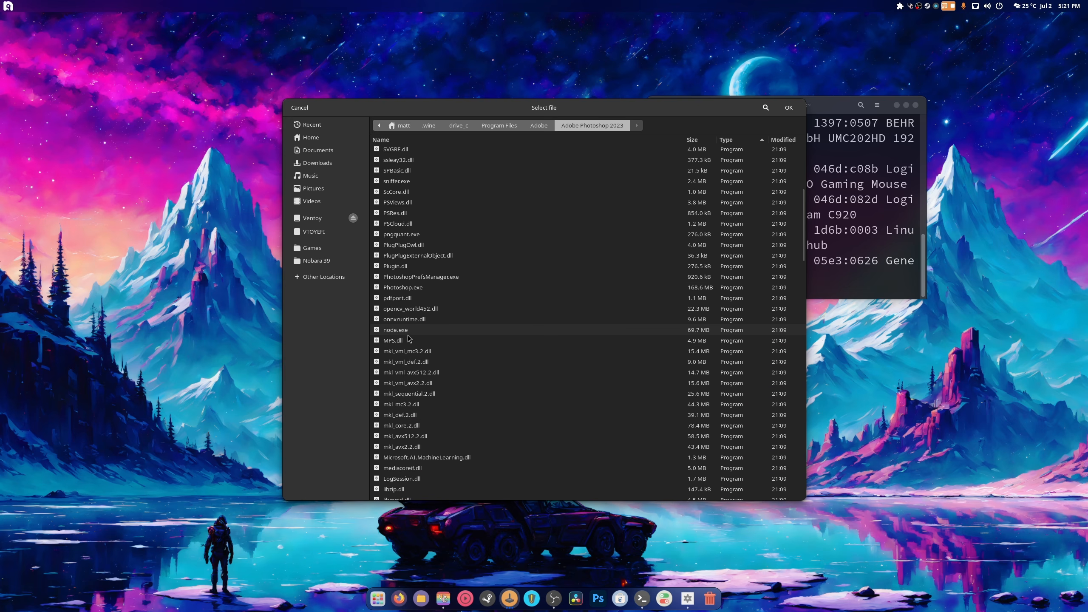
{"action": "double_click", "coordinate": [413, 288]}
- Choose GE-Proton9-7 as the Wine version under Runner options, then show the applications overview
{"action": "left_click", "coordinate": [535, 267]}
{"action": "left_click", "coordinate": [510, 299]}
{"action": "left_click", "coordinate": [471, 188]}
{"action": "left_click", "coordinate": [498, 227]}
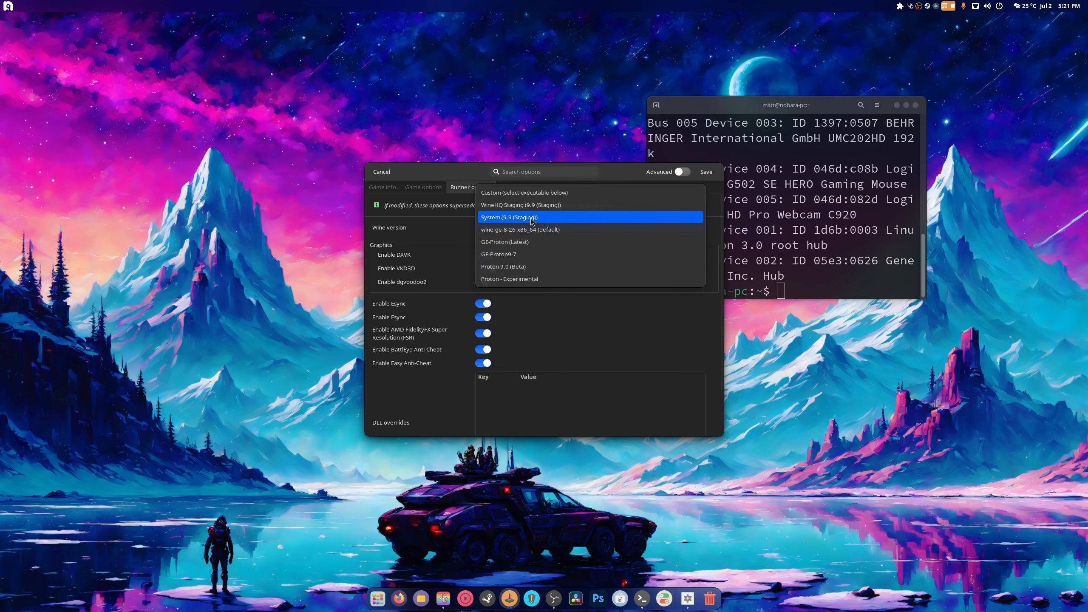
{"action": "left_click", "coordinate": [592, 257]}
{"action": "left_click", "coordinate": [548, 231]}
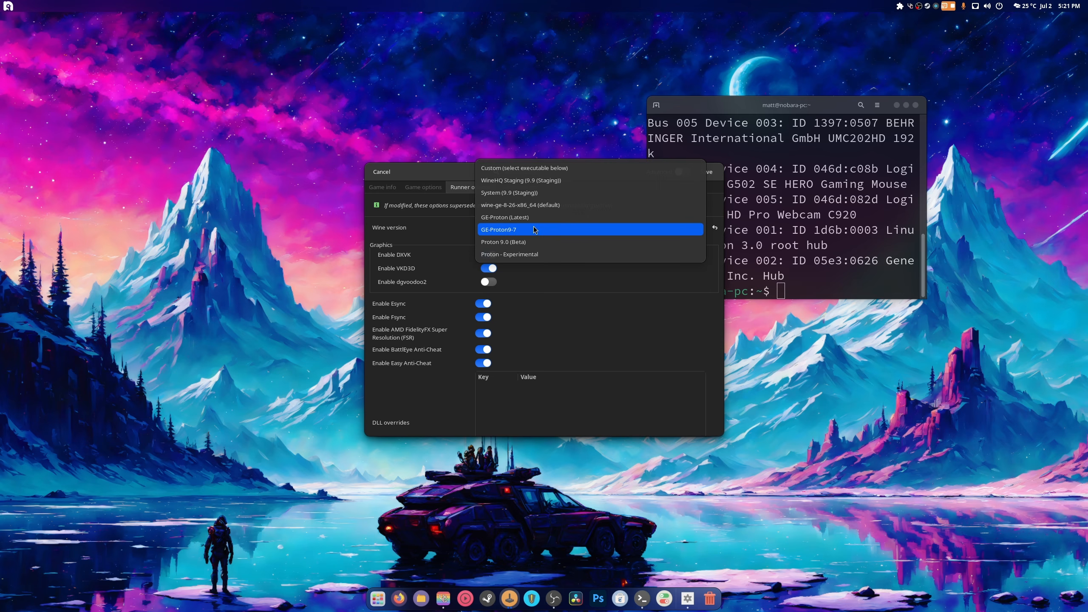
{"action": "left_click", "coordinate": [466, 227]}
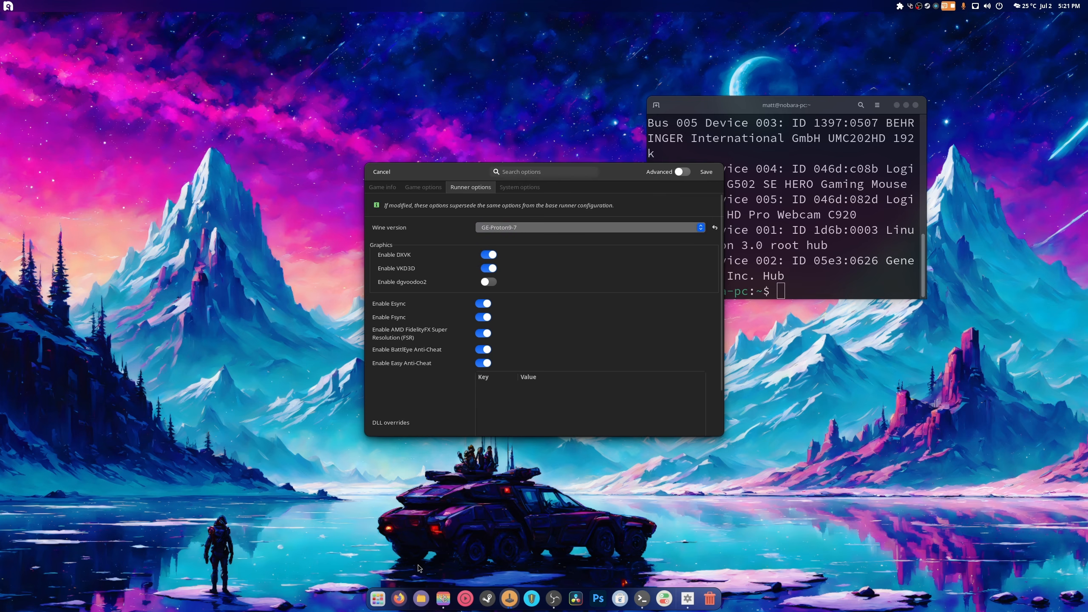
{"action": "left_click", "coordinate": [378, 599]}
{"action": "scroll", "coordinate": [673, 457], "scroll_direction": "down", "scroll_amount": 1}
- Launch ProtonPlus via the 'pro' search and install GE-Proton9-9 from the Proton-GE list
{"action": "scroll", "coordinate": [673, 457], "scroll_direction": "up", "scroll_amount": 1}
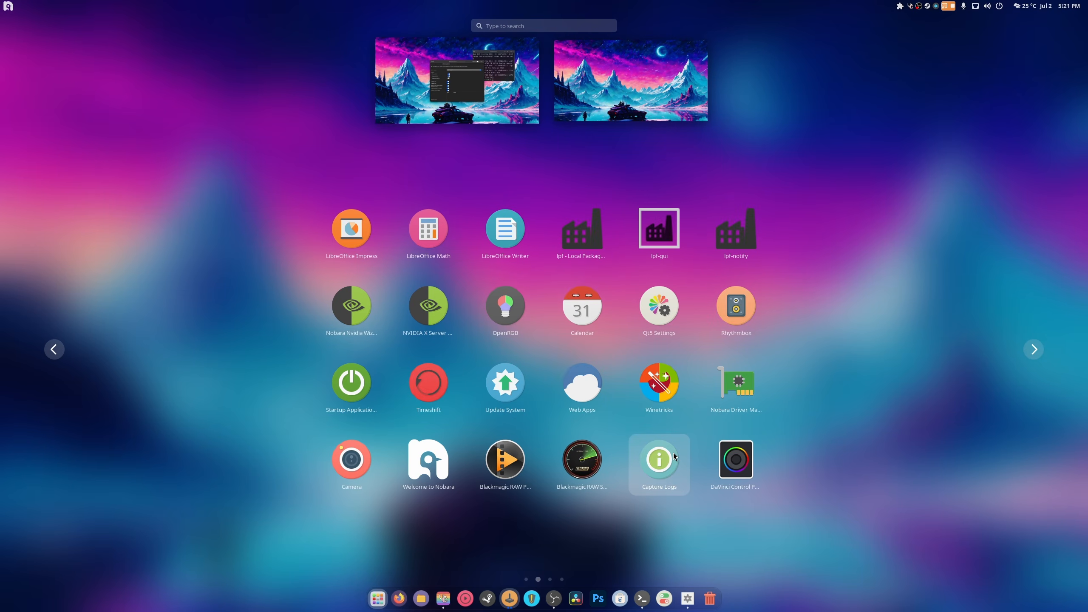
{"action": "type", "text": "pro"}
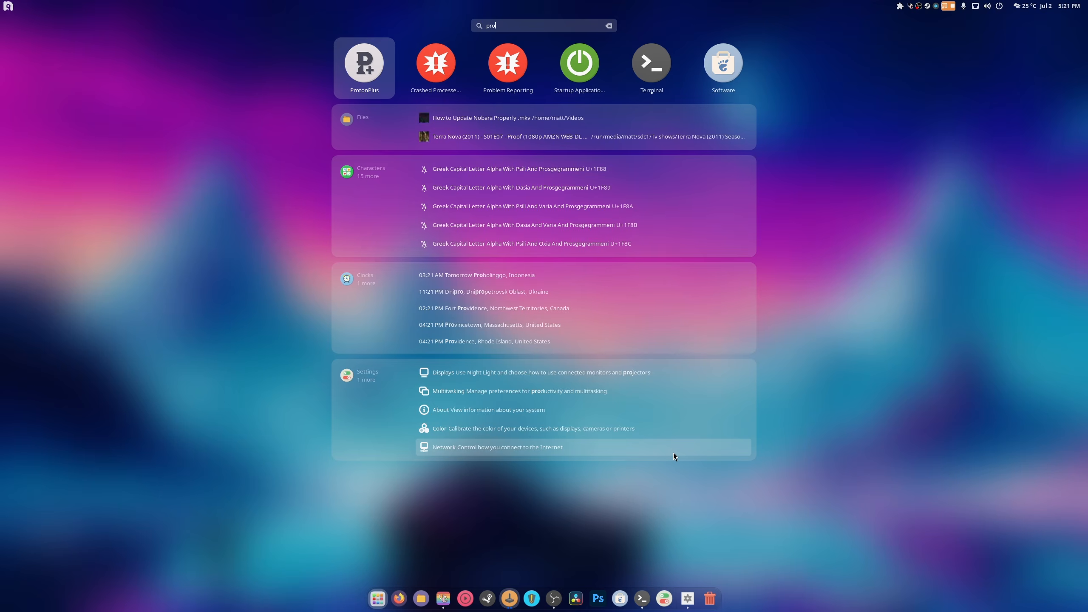
{"action": "key", "text": "Return"}
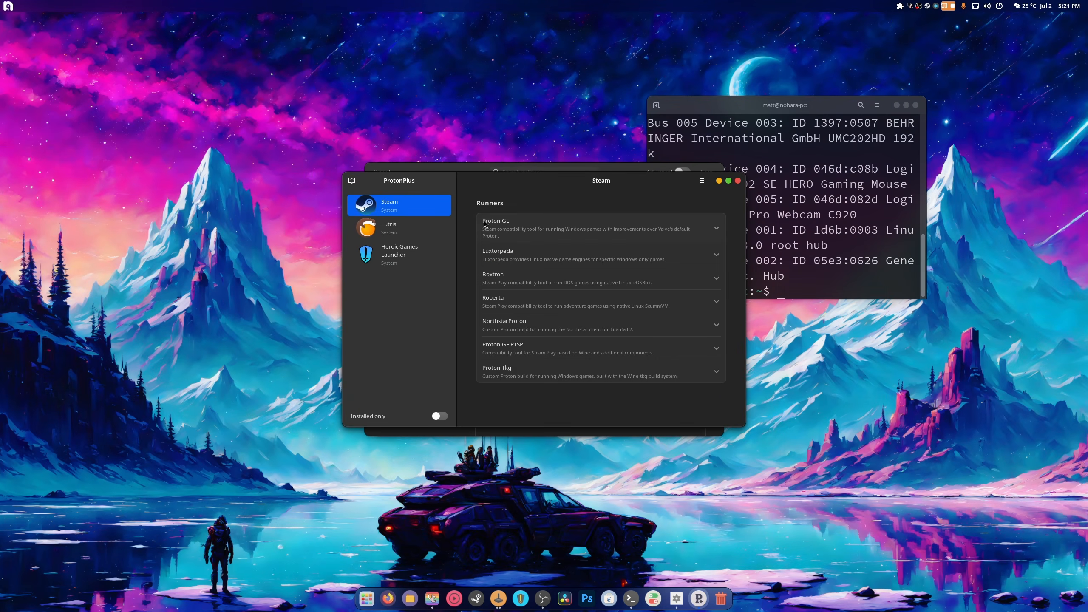
{"action": "left_click", "coordinate": [502, 234]}
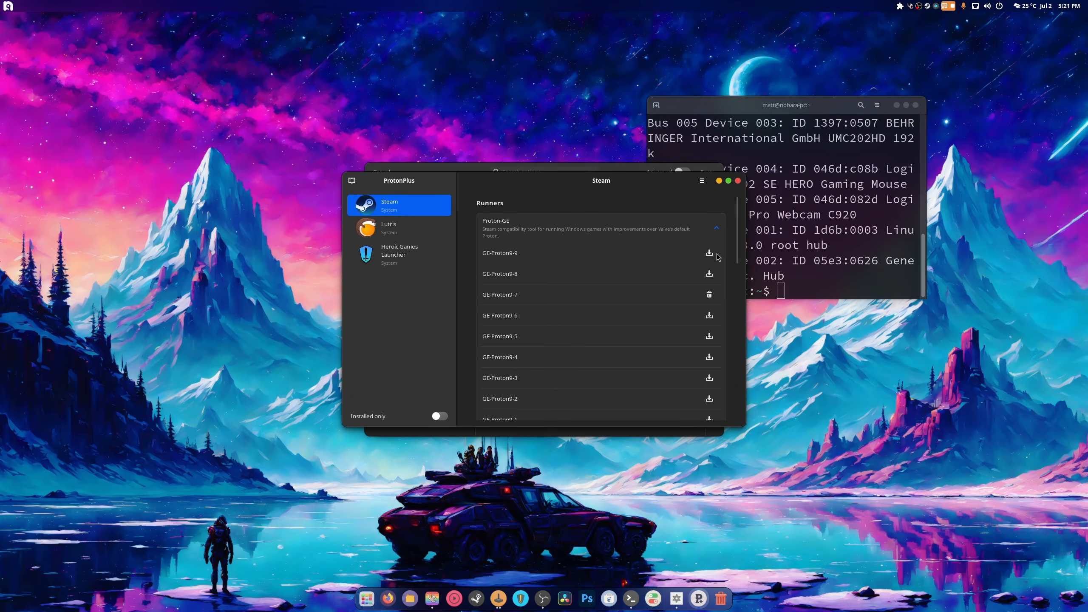
{"action": "left_click", "coordinate": [710, 253]}
{"action": "left_click", "coordinate": [738, 181]}
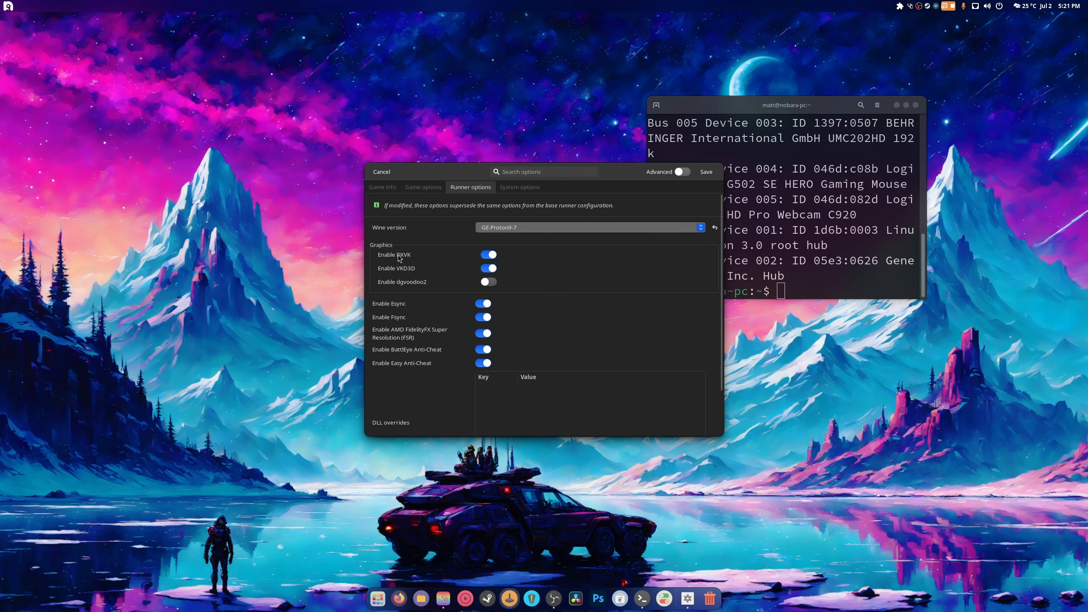
- Save the game's current settings and quit Lutris
{"action": "left_click", "coordinate": [519, 187]}
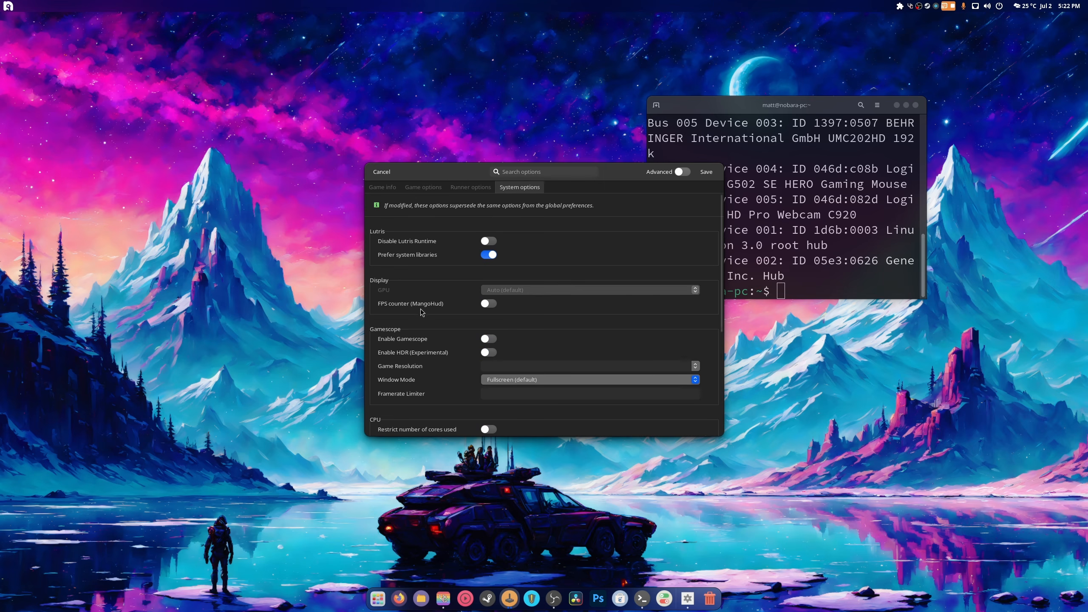
{"action": "scroll", "coordinate": [434, 329], "scroll_direction": "down", "scroll_amount": 3}
{"action": "left_click", "coordinate": [711, 173]}
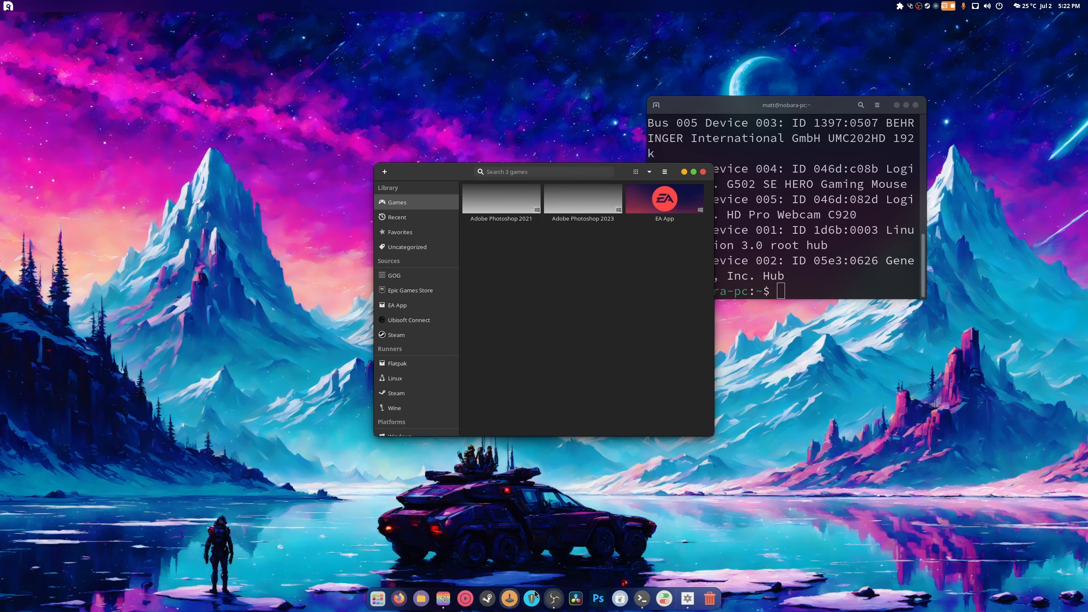
{"action": "right_click", "coordinate": [508, 599]}
{"action": "left_click", "coordinate": [512, 572]}
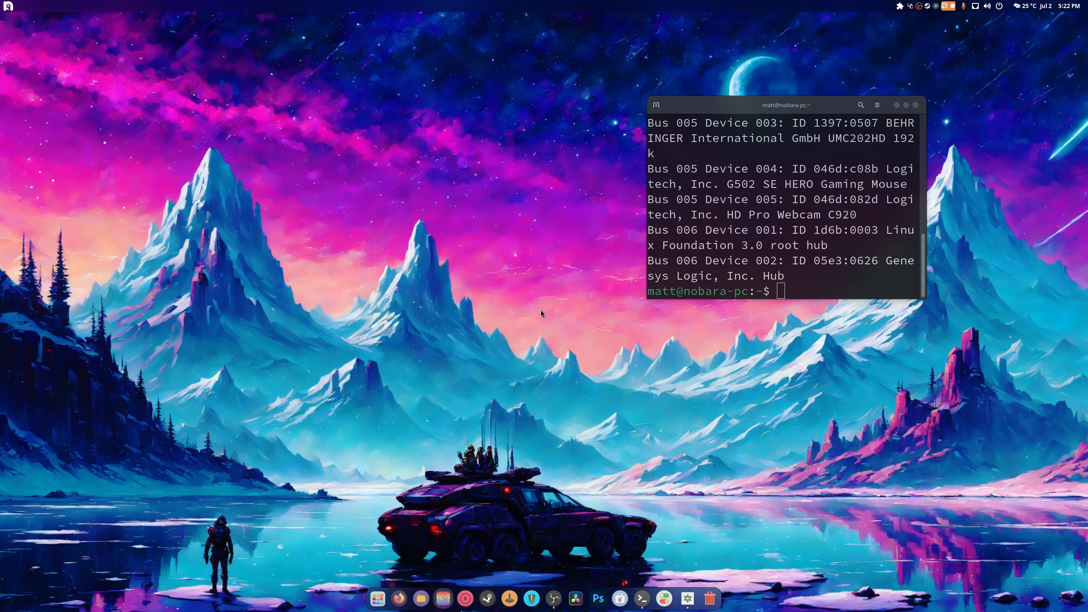
- Set Photoshop 2023's Wine version to GE-Proton9-9 in its runner options and save
{"action": "right_click", "coordinate": [558, 217]}
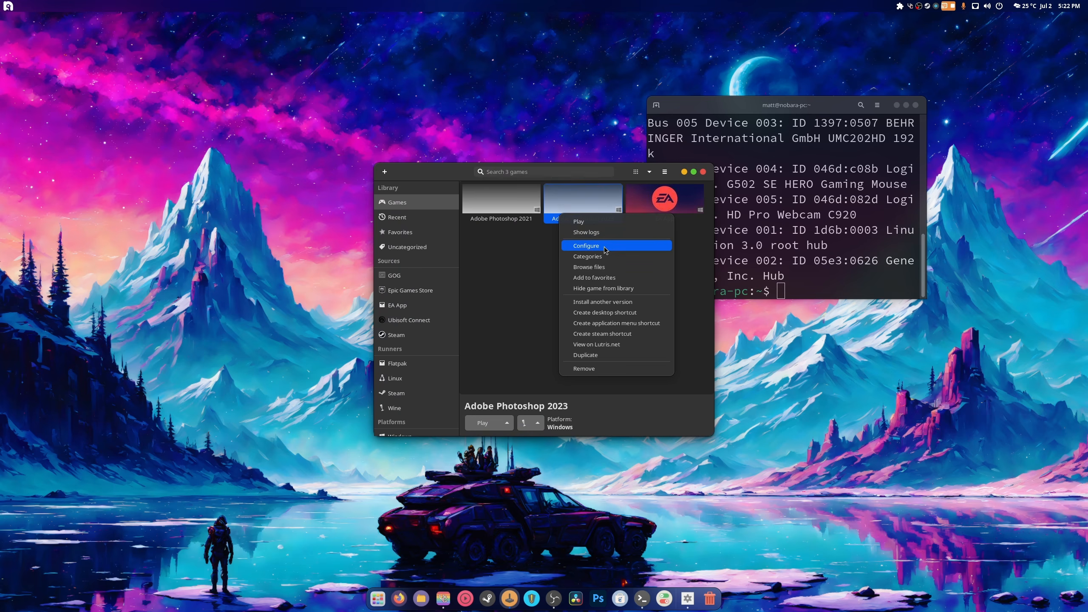
{"action": "left_click", "coordinate": [606, 249]}
{"action": "left_click", "coordinate": [462, 187]}
{"action": "left_click", "coordinate": [535, 227]}
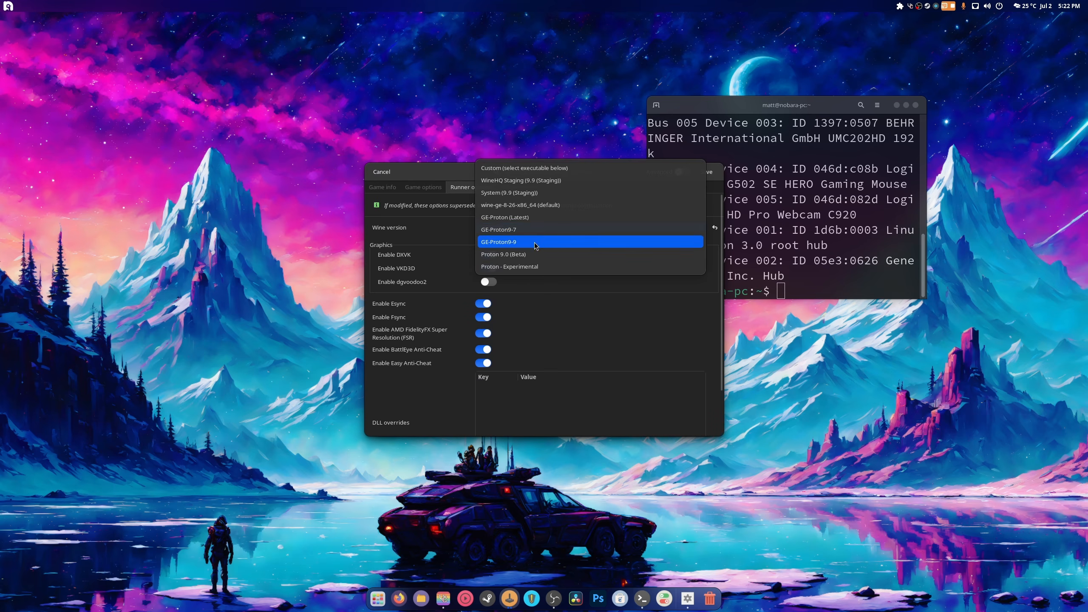
{"action": "left_click", "coordinate": [535, 243]}
{"action": "left_click", "coordinate": [707, 172]}
- Launch Photoshop 2023, then minimize Lutris and close the terminal
{"action": "right_click", "coordinate": [579, 200]}
{"action": "left_click", "coordinate": [593, 208]}
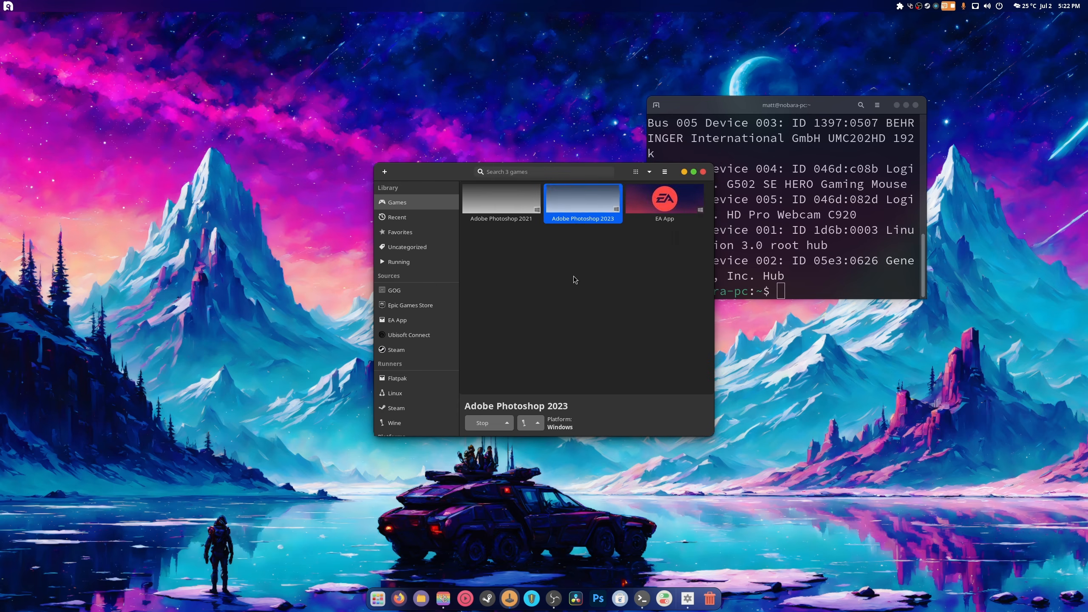
{"action": "left_click", "coordinate": [686, 172]}
{"action": "left_click", "coordinate": [916, 106]}
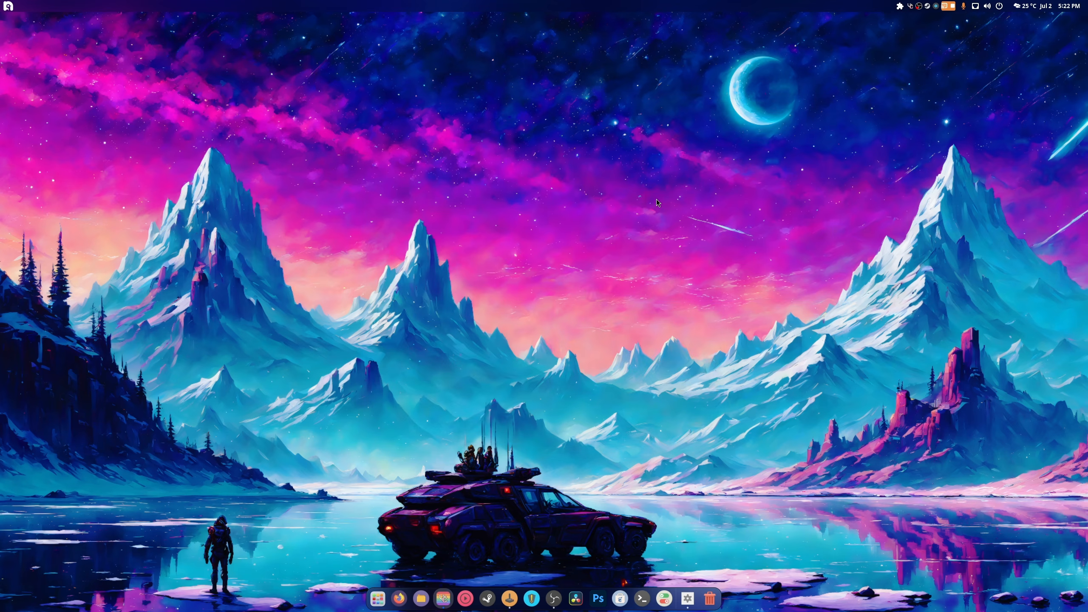
- Minimize Lutris to reveal Photoshop and click OK on the Graphics Processor Compatibility Check
{"action": "left_click", "coordinate": [510, 598]}
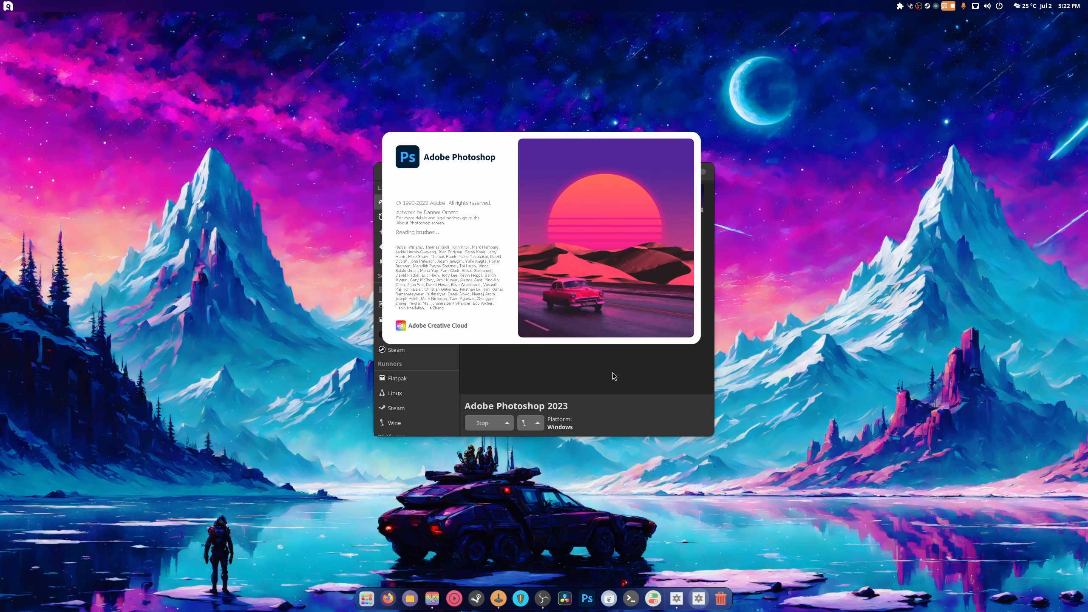
{"action": "left_click", "coordinate": [612, 372]}
{"action": "left_click", "coordinate": [684, 171]}
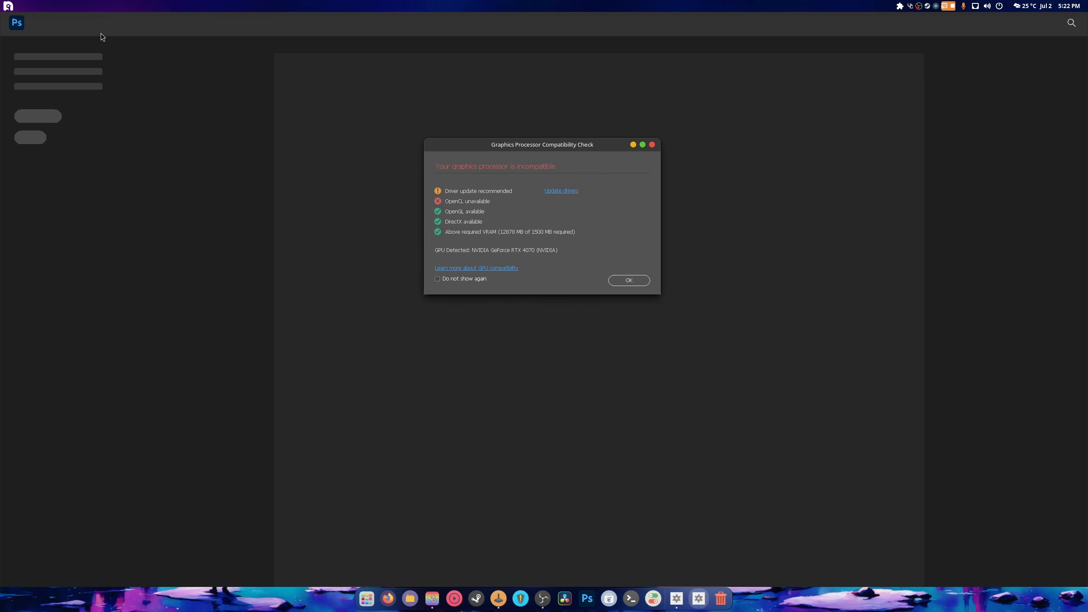
{"action": "left_click", "coordinate": [629, 281]}
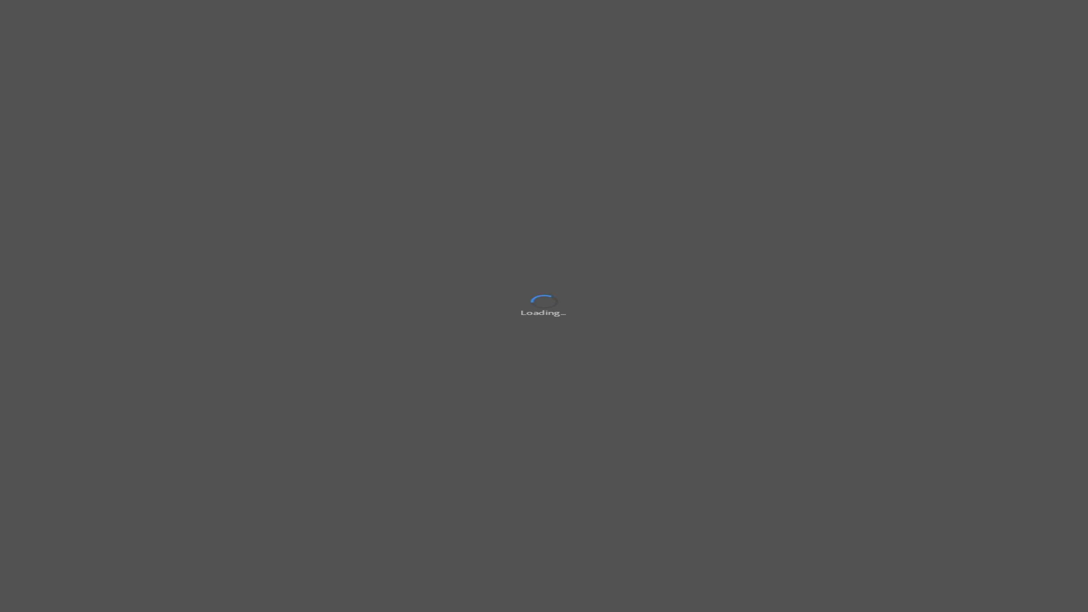
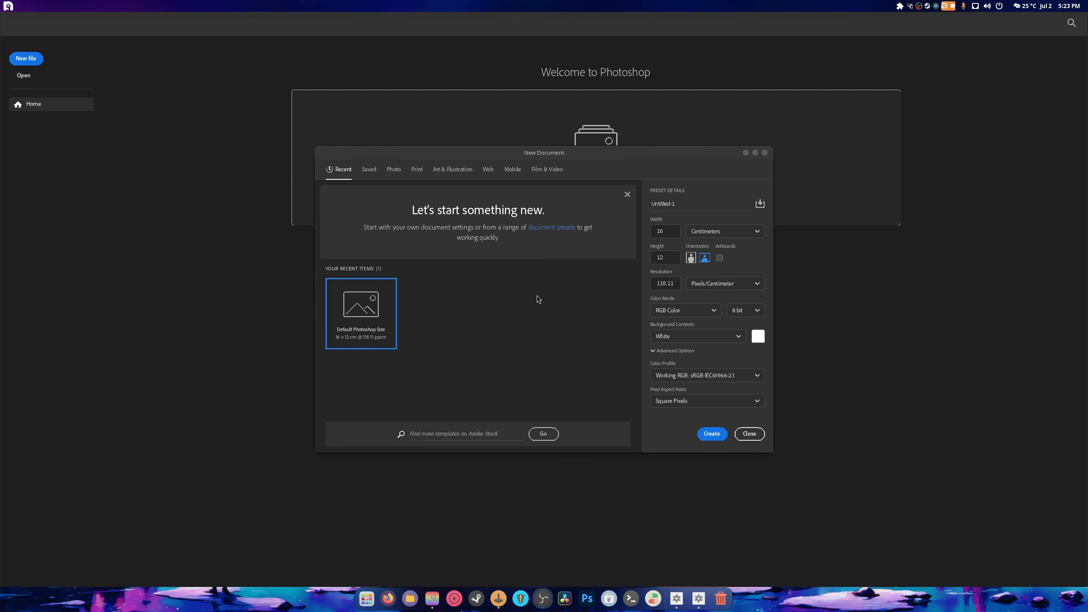
- Create a blank default-size Untitled-1 document, then bring the Lutris library back up
{"action": "left_click", "coordinate": [714, 437]}
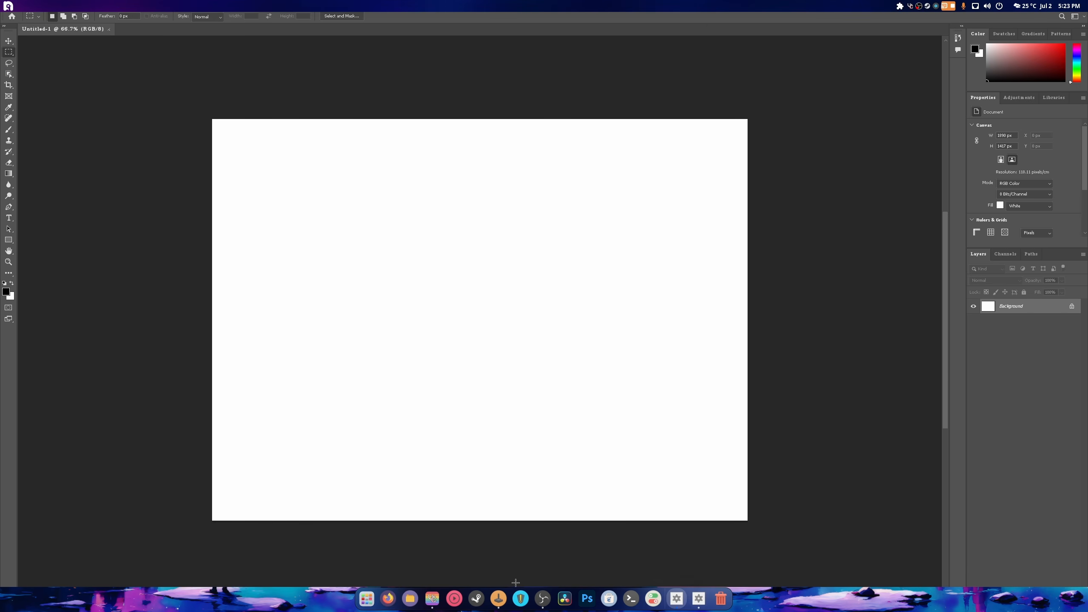
{"action": "left_click", "coordinate": [498, 599]}
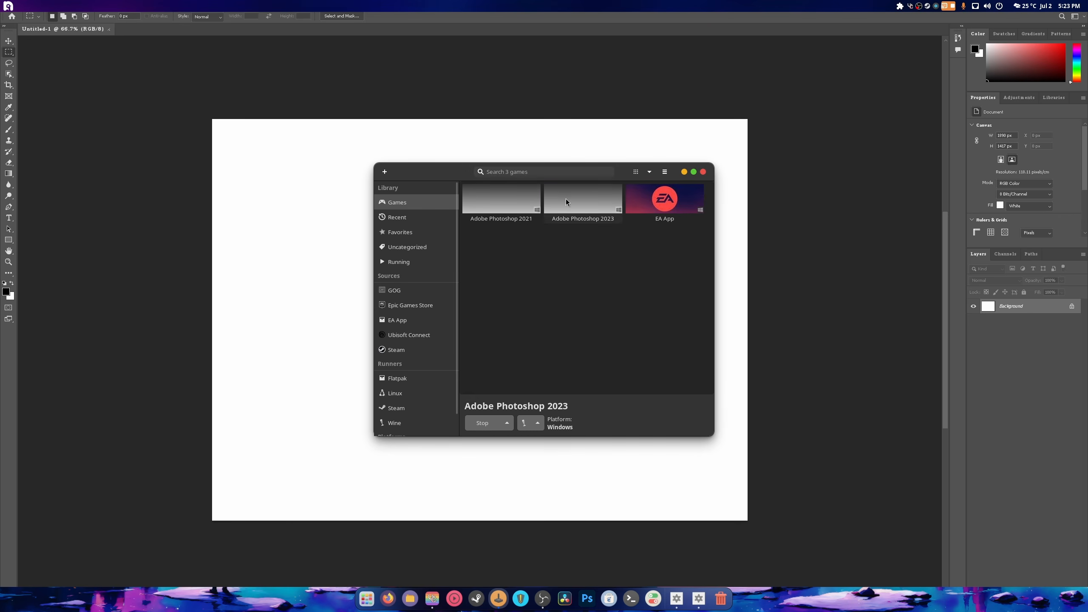
- Stop Photoshop 2023, switch its Wine version to WineHQ Staging 9.9, save, and relaunch it
{"action": "right_click", "coordinate": [567, 201]}
{"action": "left_click", "coordinate": [590, 211]}
{"action": "right_click", "coordinate": [575, 205]}
{"action": "left_click", "coordinate": [597, 235]}
{"action": "left_click", "coordinate": [471, 188]}
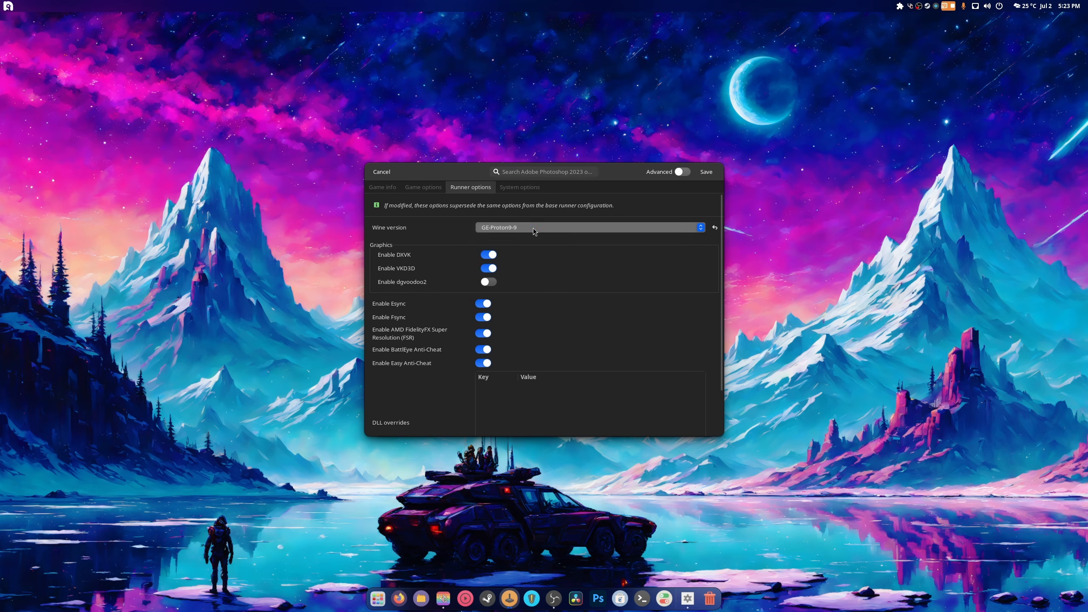
{"action": "left_click", "coordinate": [566, 228]}
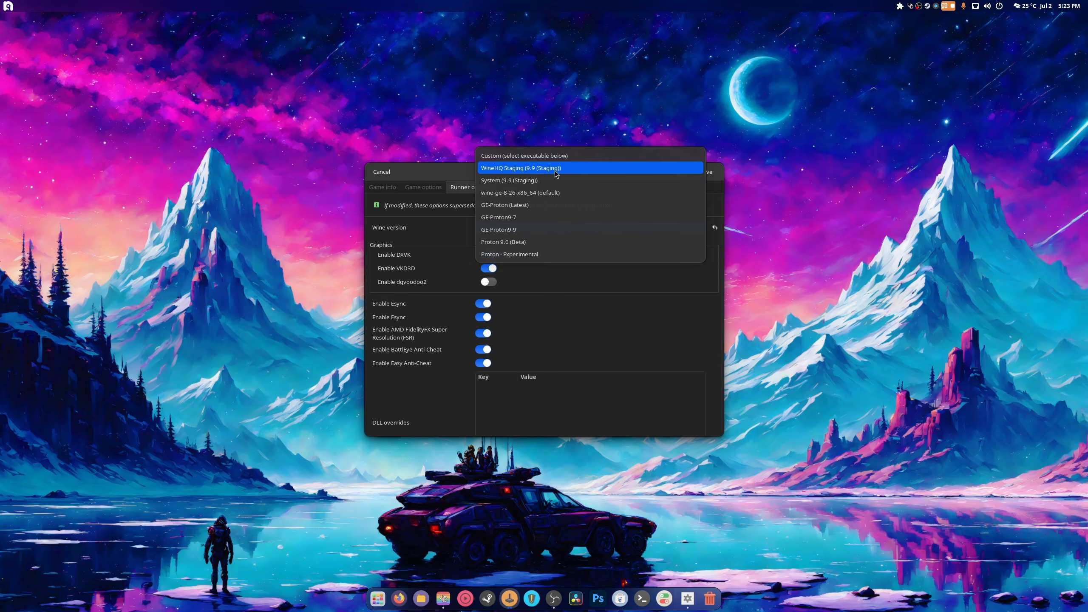
{"action": "left_click", "coordinate": [614, 168]}
{"action": "left_click", "coordinate": [709, 171]}
{"action": "double_click", "coordinate": [583, 208]}
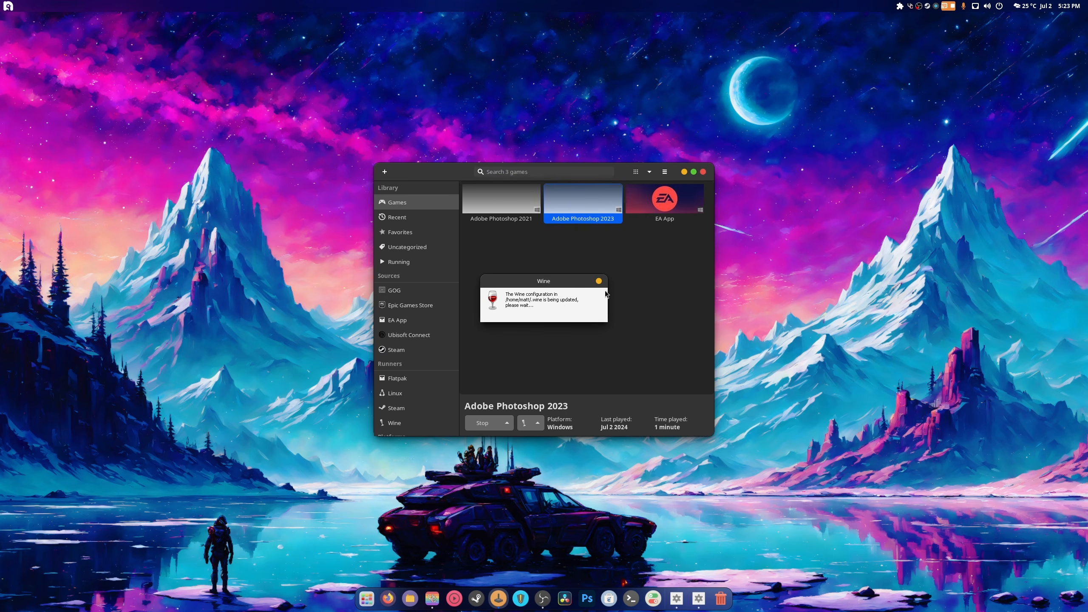
- Stop the running Photoshop 2023 and bring up its Wine configuration
{"action": "right_click", "coordinate": [576, 221]}
{"action": "left_click", "coordinate": [588, 224]}
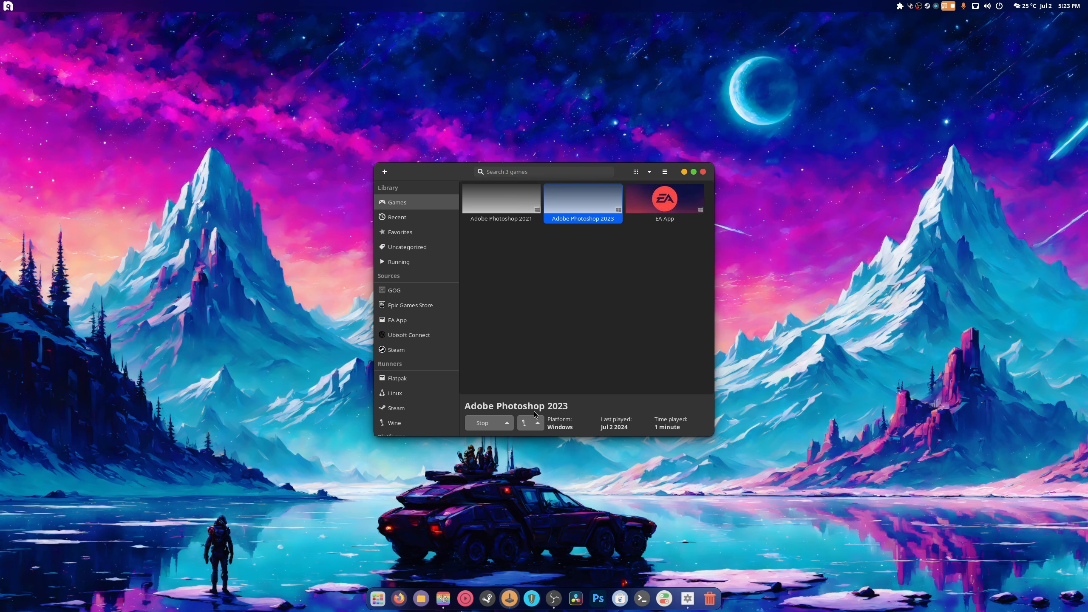
{"action": "left_click", "coordinate": [538, 423]}
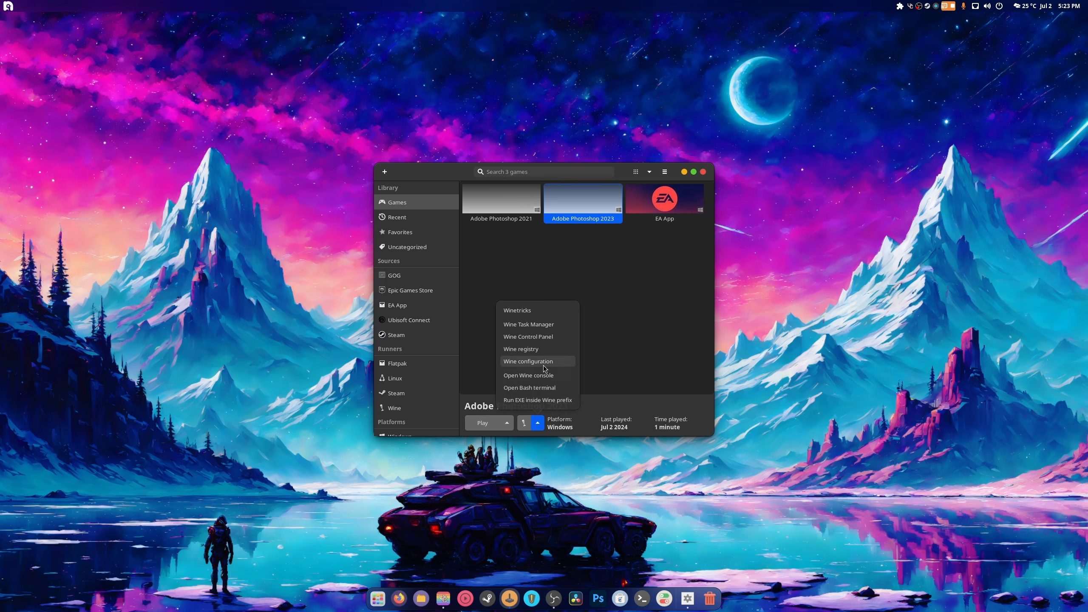
{"action": "left_click", "coordinate": [515, 393]}
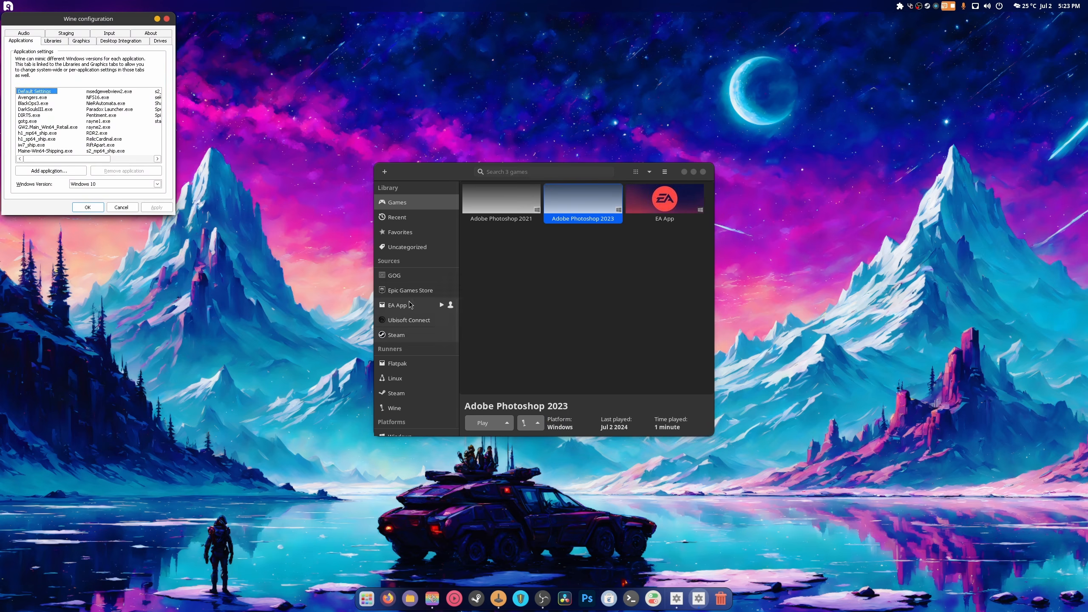
- Set the Windows version to Windows 11, apply it, and relaunch Photoshop 2023
{"action": "double_click", "coordinate": [94, 188]}
{"action": "left_click", "coordinate": [94, 187]}
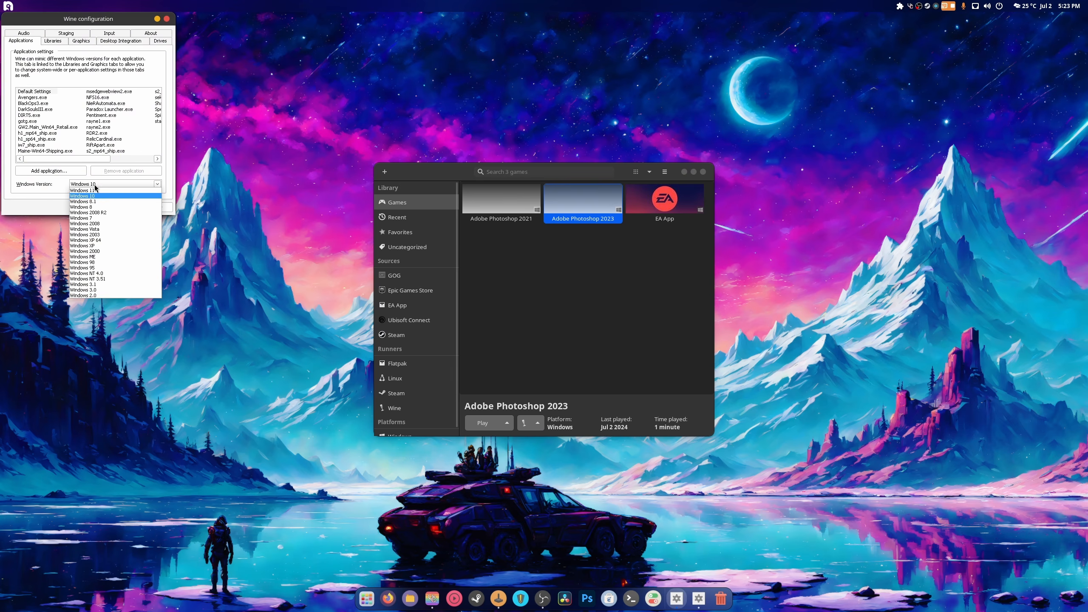
{"action": "left_click", "coordinate": [98, 190]}
{"action": "left_click", "coordinate": [158, 207]}
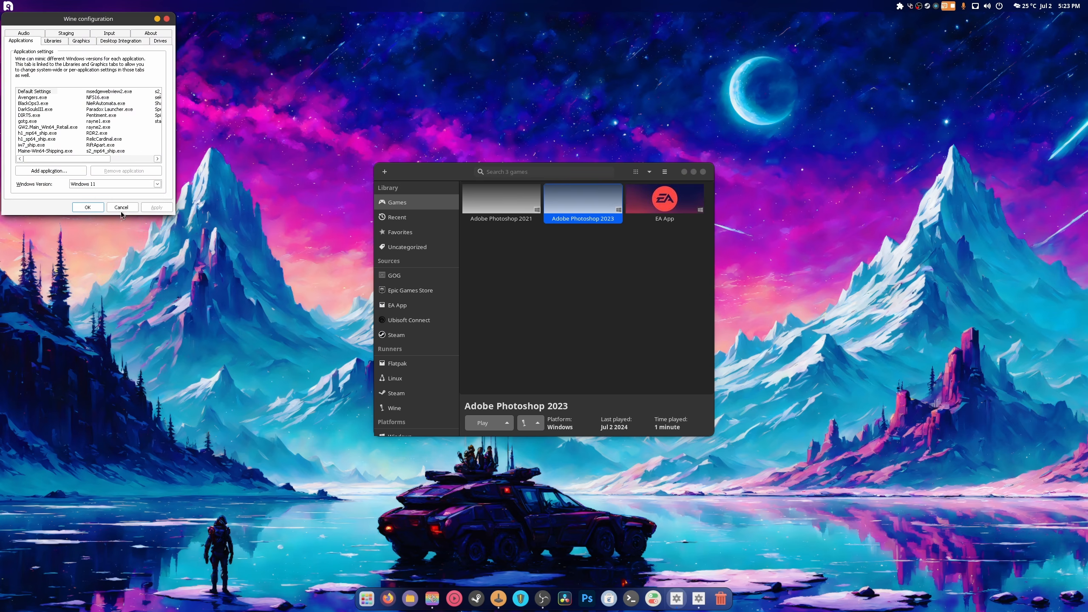
{"action": "left_click", "coordinate": [87, 207]}
{"action": "right_click", "coordinate": [553, 210]}
{"action": "left_click", "coordinate": [636, 317]}
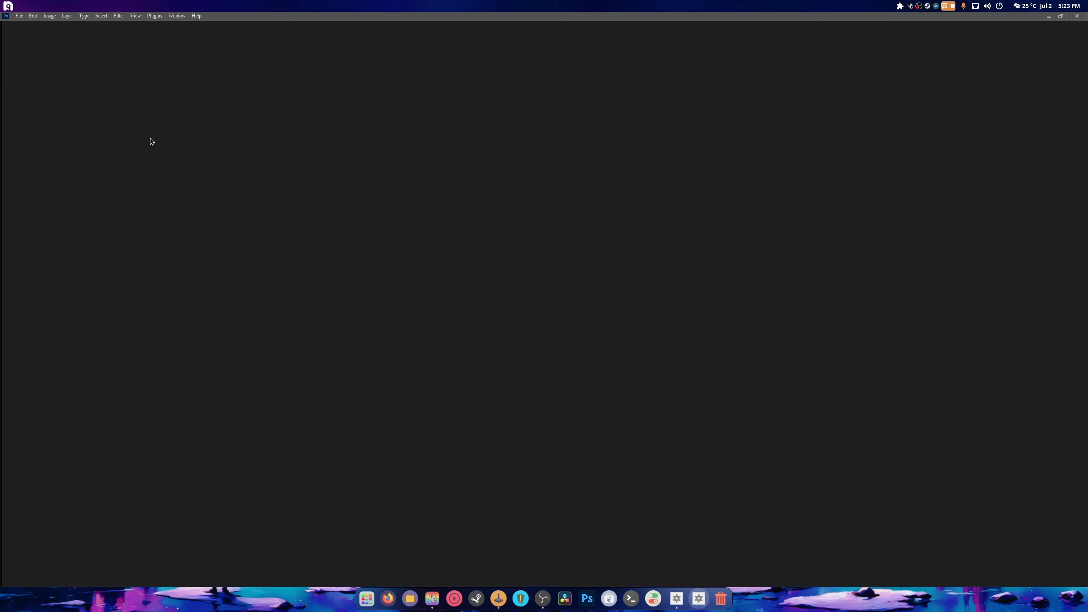
- Bring up the New Document dialog from the File menu, then dismiss it
{"action": "left_click", "coordinate": [19, 15]}
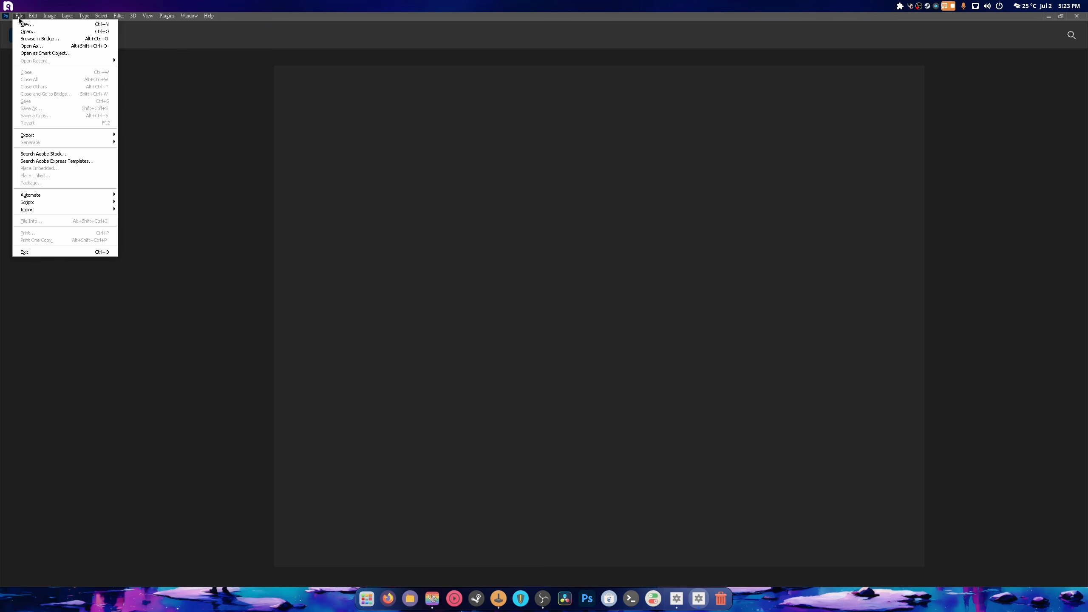
{"action": "left_click", "coordinate": [18, 16]}
{"action": "left_click", "coordinate": [26, 24]}
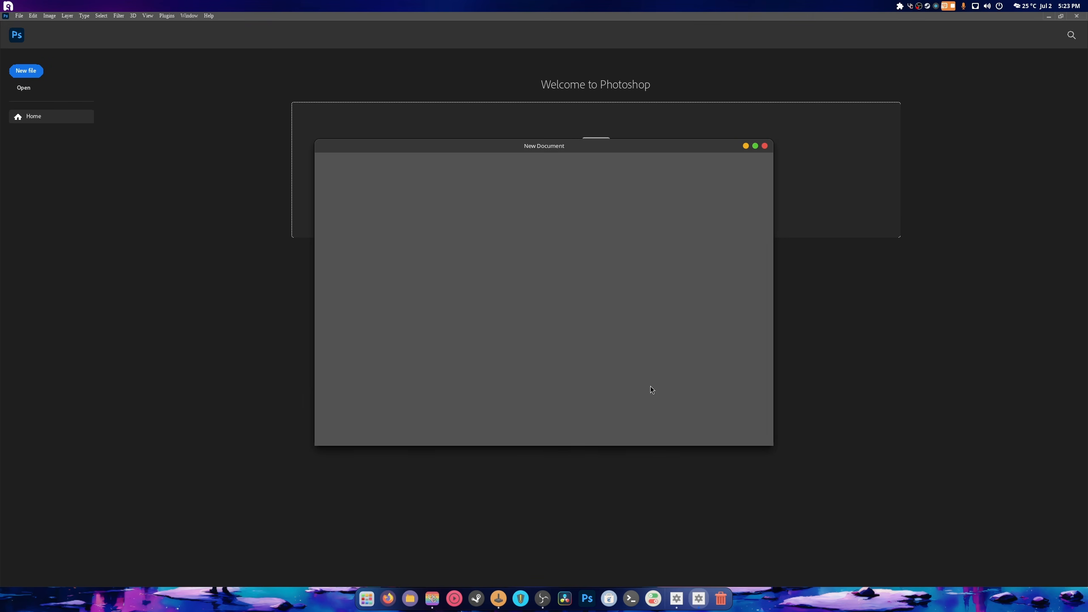
{"action": "left_click", "coordinate": [765, 146]}
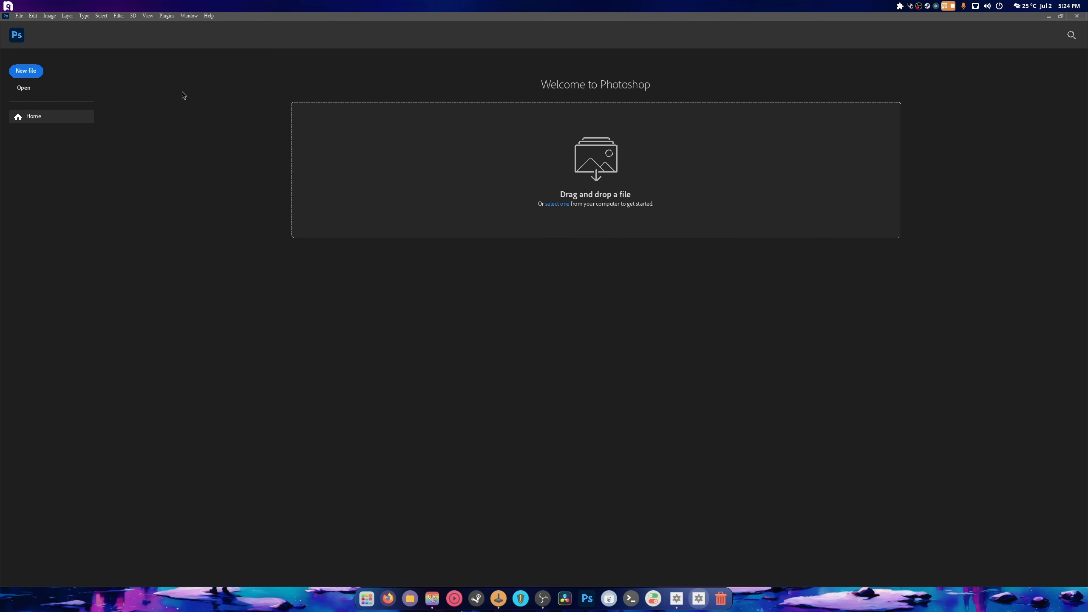
- Review the Performance preferences and Advanced Graphics Processor settings, confirming both with OK
{"action": "left_click", "coordinate": [32, 16]}
{"action": "mouse_move", "coordinate": [97, 339]}
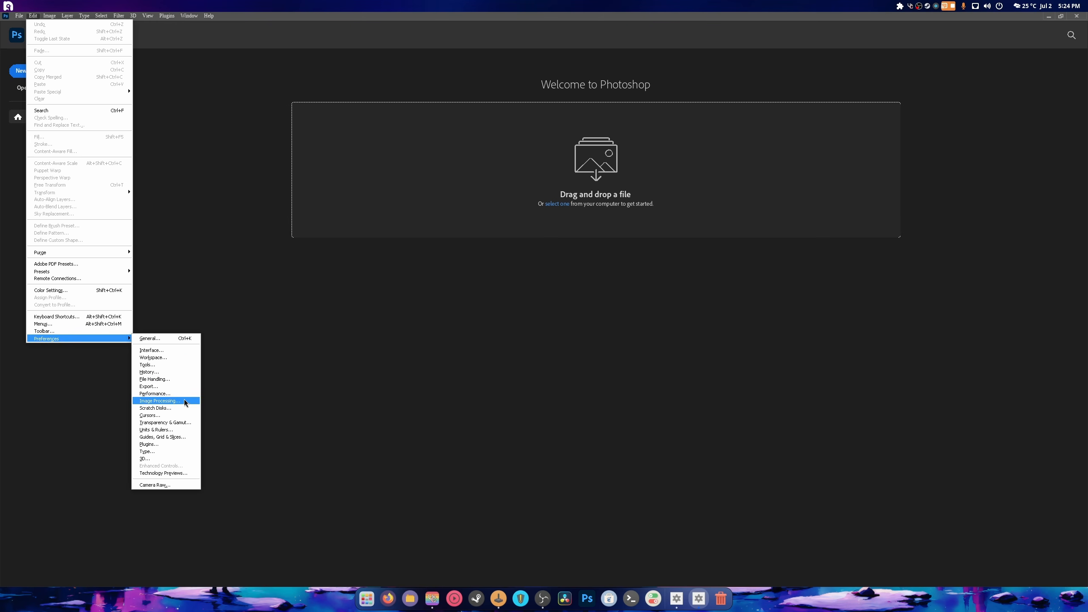
{"action": "key", "text": "Return"}
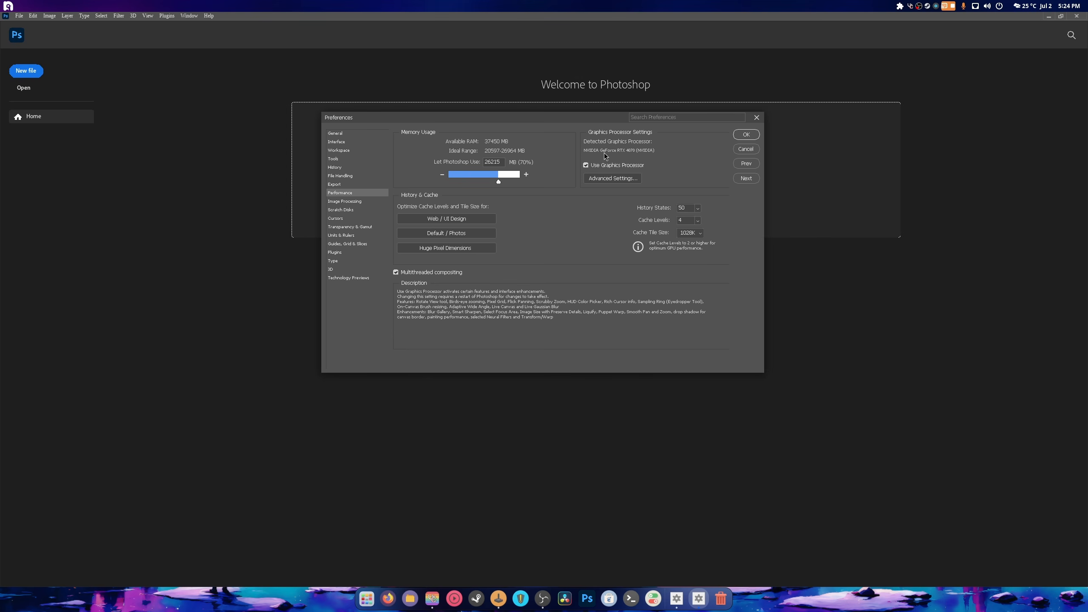
{"action": "left_click", "coordinate": [616, 177]}
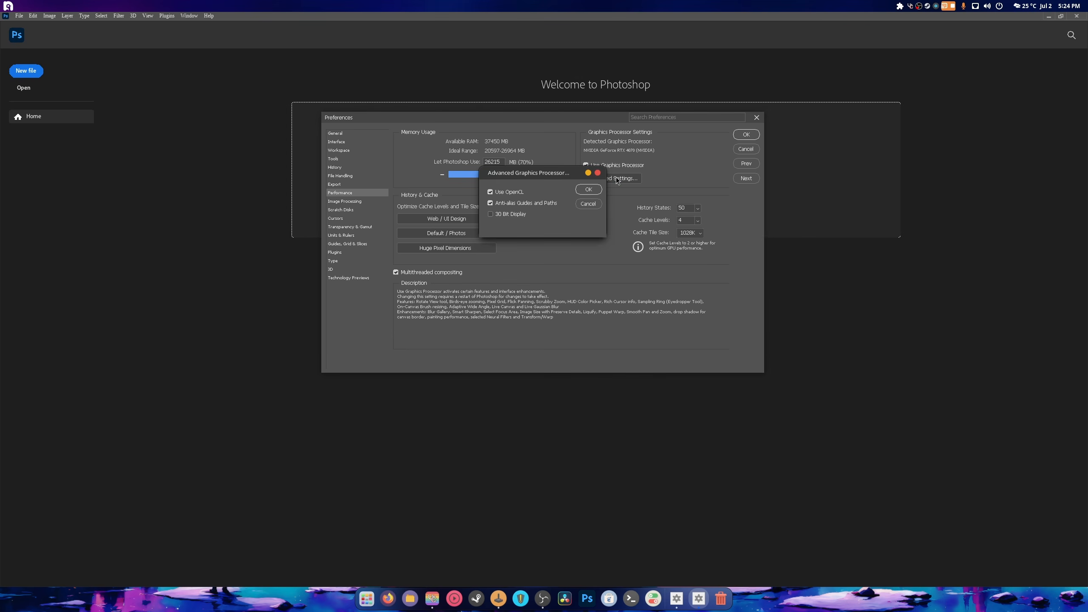
{"action": "left_click", "coordinate": [585, 192]}
{"action": "key", "text": "Return"}
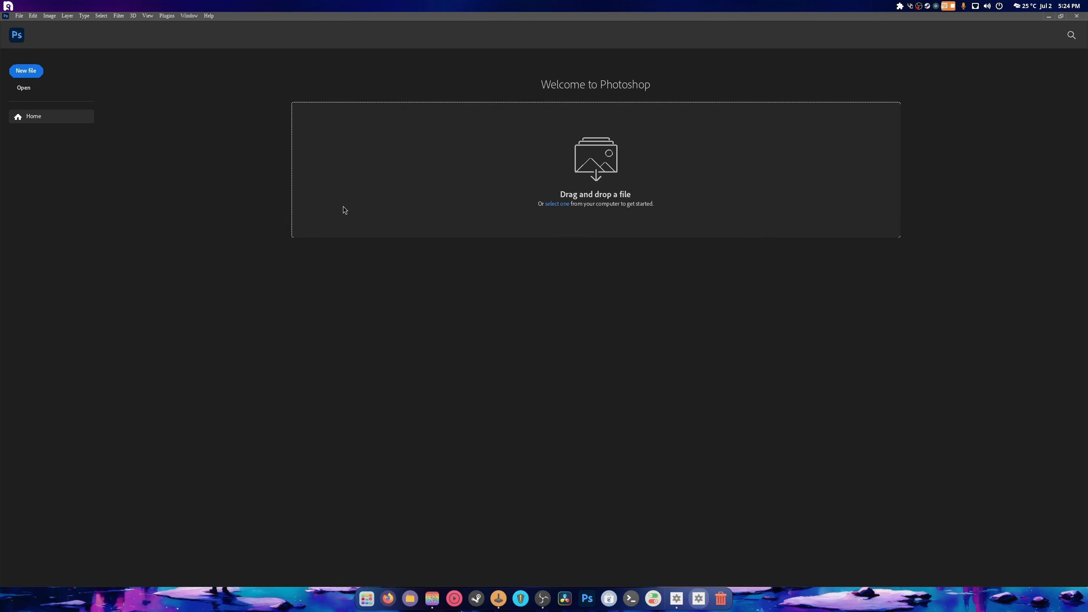
- Create a blank white 1890 × 1417 px Untitled-1 document, then bring up the Files manager
{"action": "left_click", "coordinate": [18, 71]}
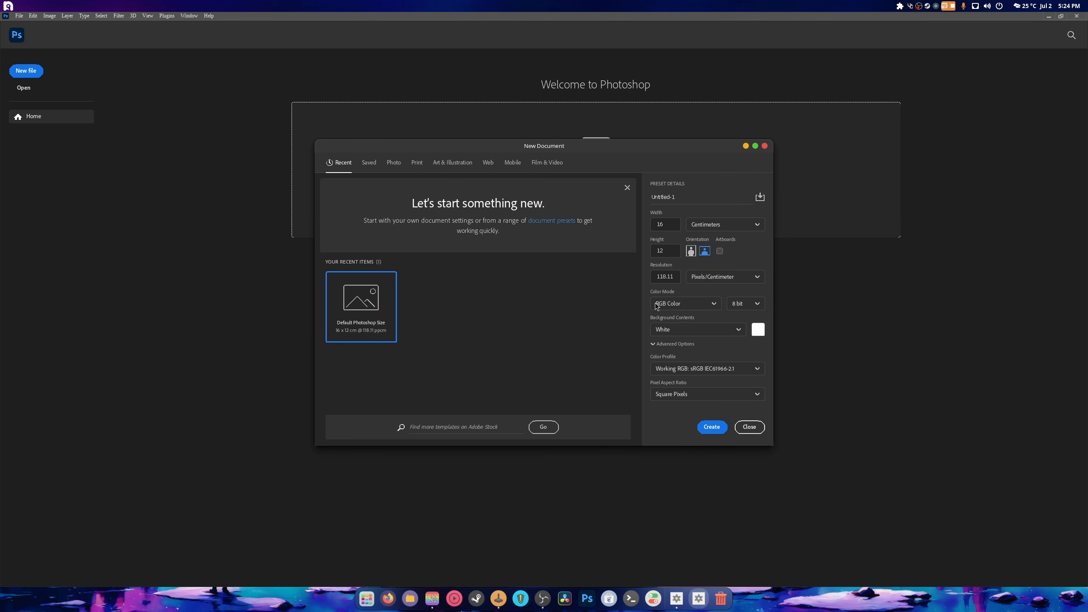
{"action": "left_click", "coordinate": [718, 426]}
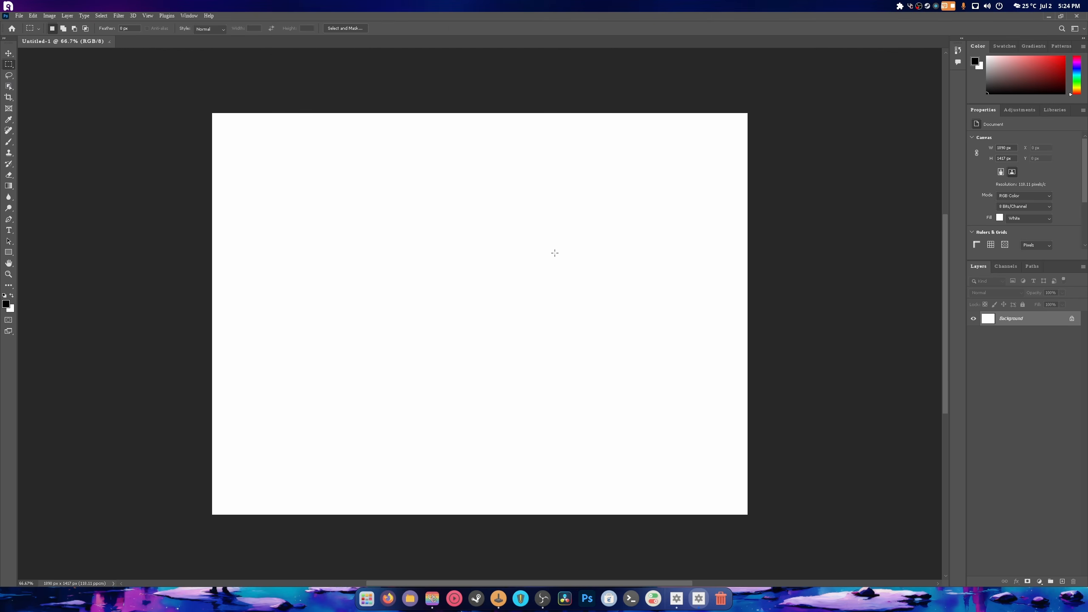
{"action": "left_click", "coordinate": [19, 16]}
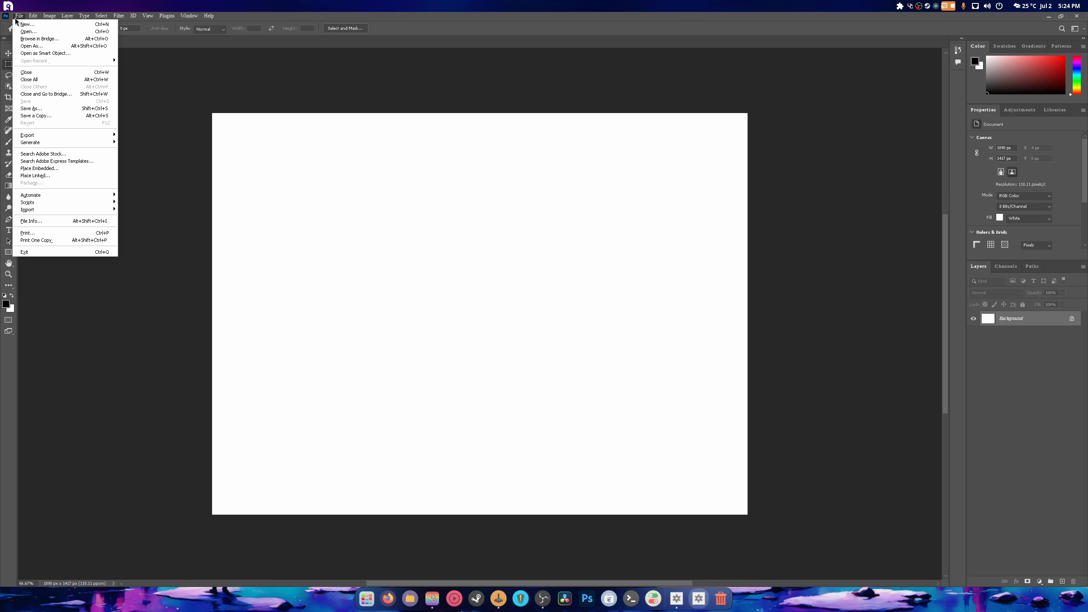
{"action": "left_click", "coordinate": [410, 599]}
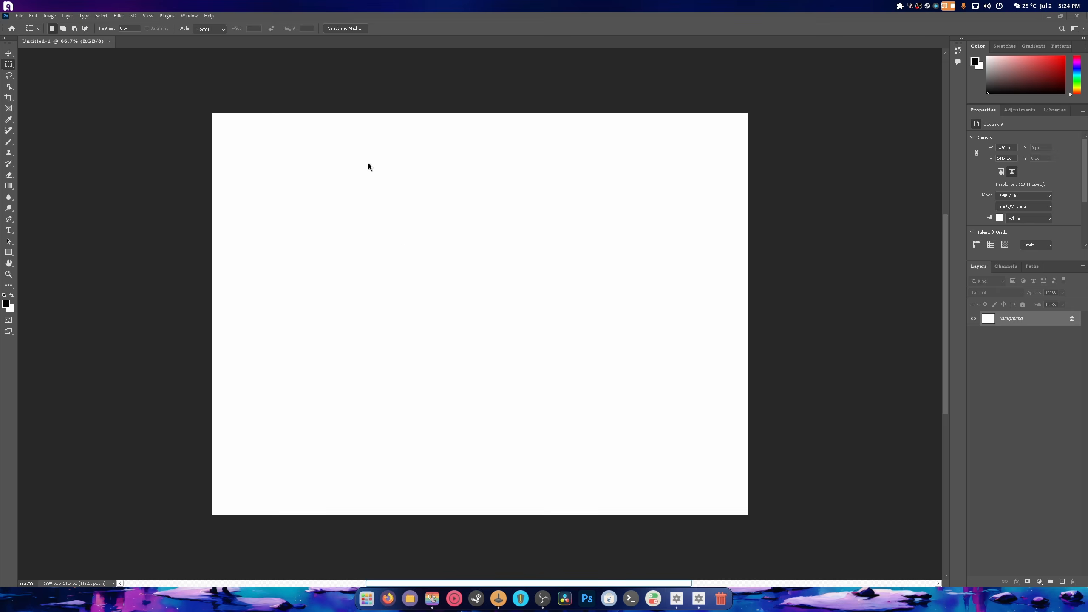
- Browse to Pictures > Thumbails in Files and select the thumbnail PSD
{"action": "left_click", "coordinate": [373, 296]}
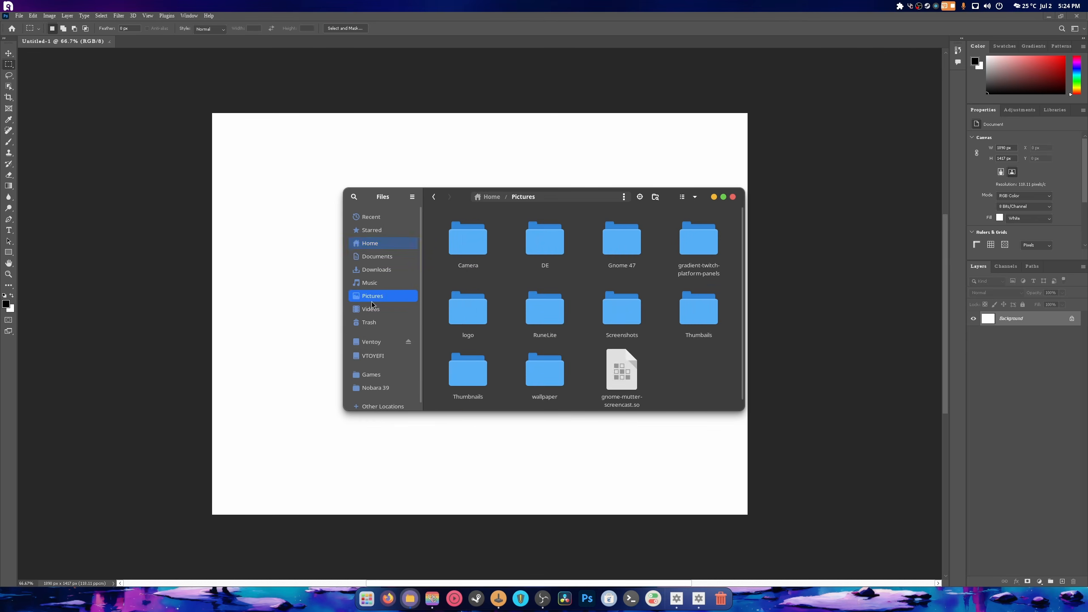
{"action": "left_click", "coordinate": [674, 331]}
{"action": "double_click", "coordinate": [673, 329]}
{"action": "scroll", "coordinate": [660, 310], "scroll_direction": "down", "scroll_amount": 10}
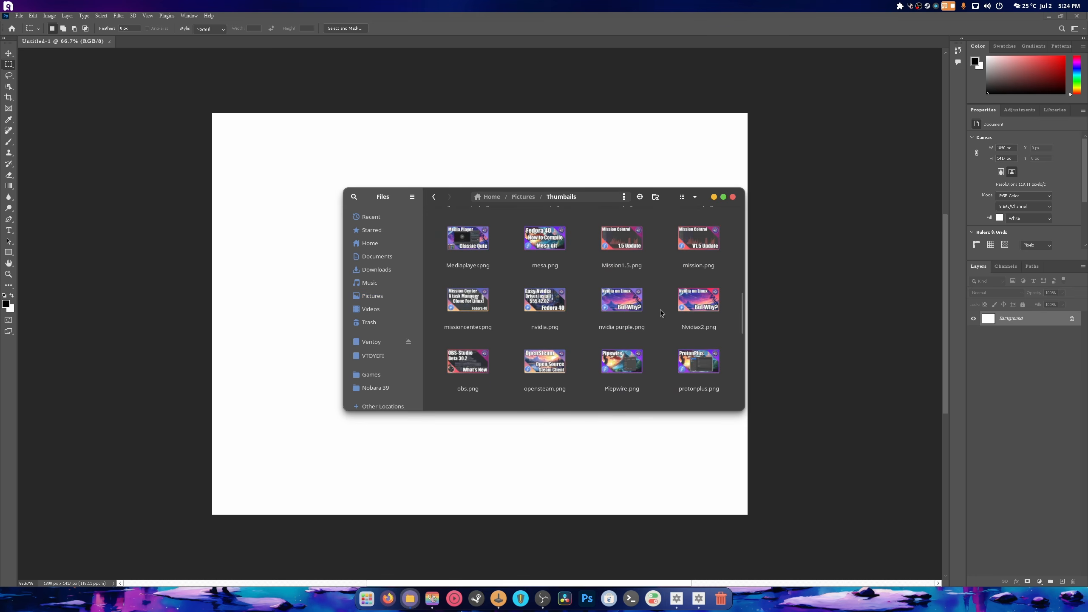
{"action": "left_click", "coordinate": [705, 253]}
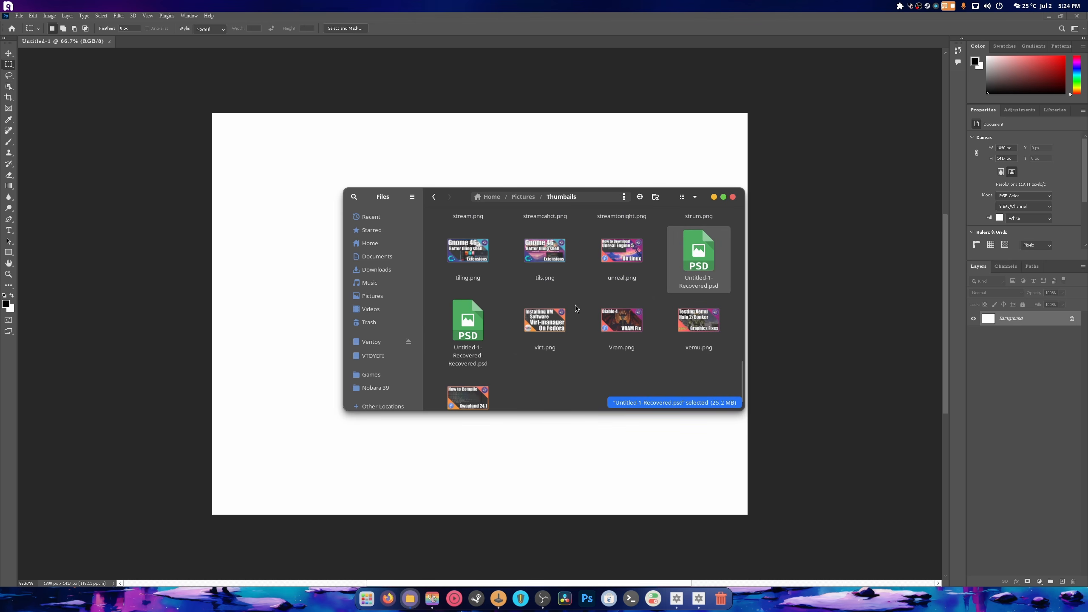
- Drag Untitled-1-Recovered-Recovered.psd onto Photoshop's tab bar to open the OBS-Studio thumbnail
{"action": "left_click_drag", "start_coordinate": [460, 330], "coordinate": [161, 45]}
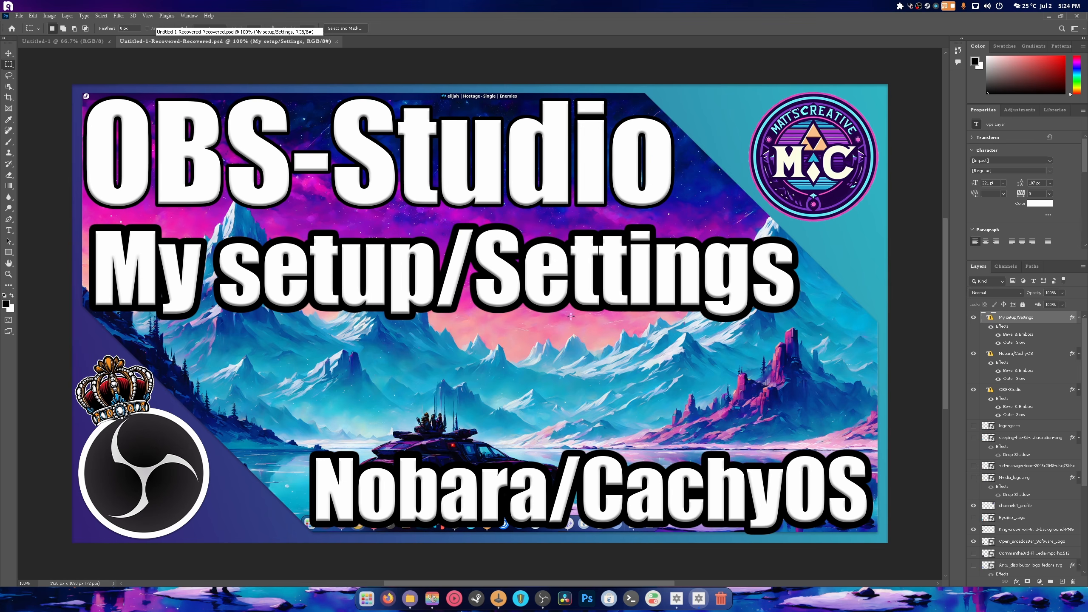
{"action": "scroll", "coordinate": [577, 363], "scroll_direction": "down", "scroll_amount": 1}
{"action": "scroll", "coordinate": [578, 363], "scroll_direction": "up", "scroll_amount": 1}
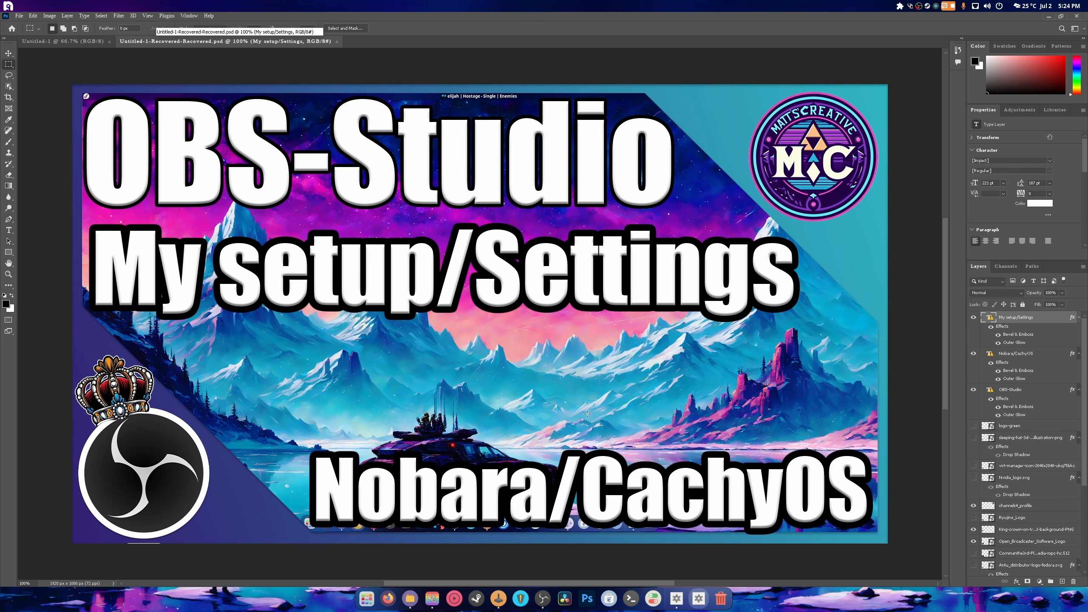
{"action": "scroll", "coordinate": [587, 414], "scroll_direction": "up", "scroll_amount": 1}
{"action": "scroll", "coordinate": [583, 420], "scroll_direction": "down", "scroll_amount": 1}
{"action": "scroll", "coordinate": [575, 430], "scroll_direction": "up", "scroll_amount": 1}
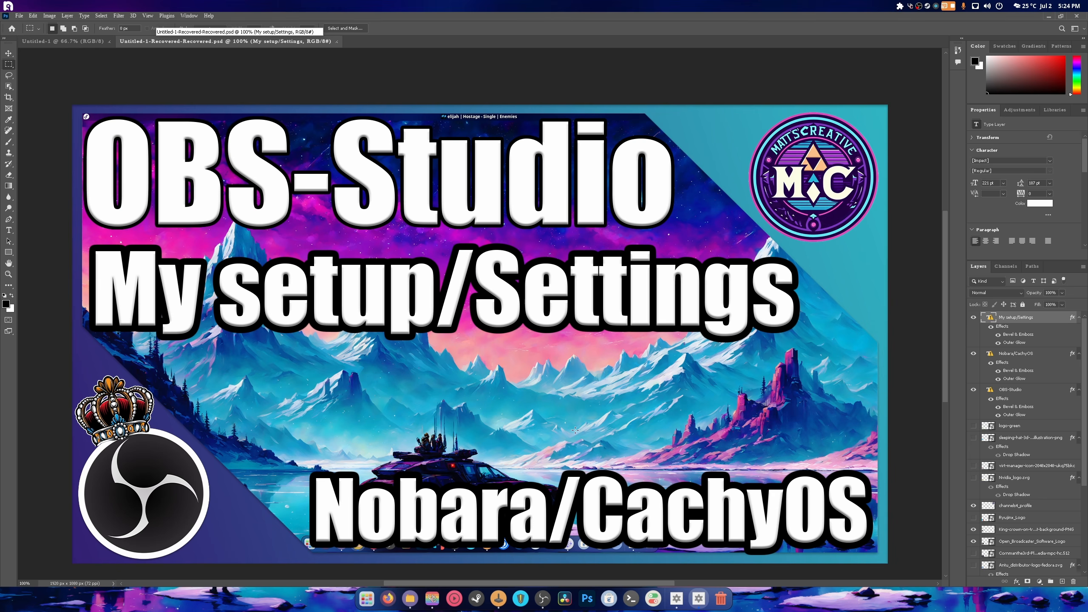
{"action": "scroll", "coordinate": [575, 430], "scroll_direction": "down", "scroll_amount": 3}
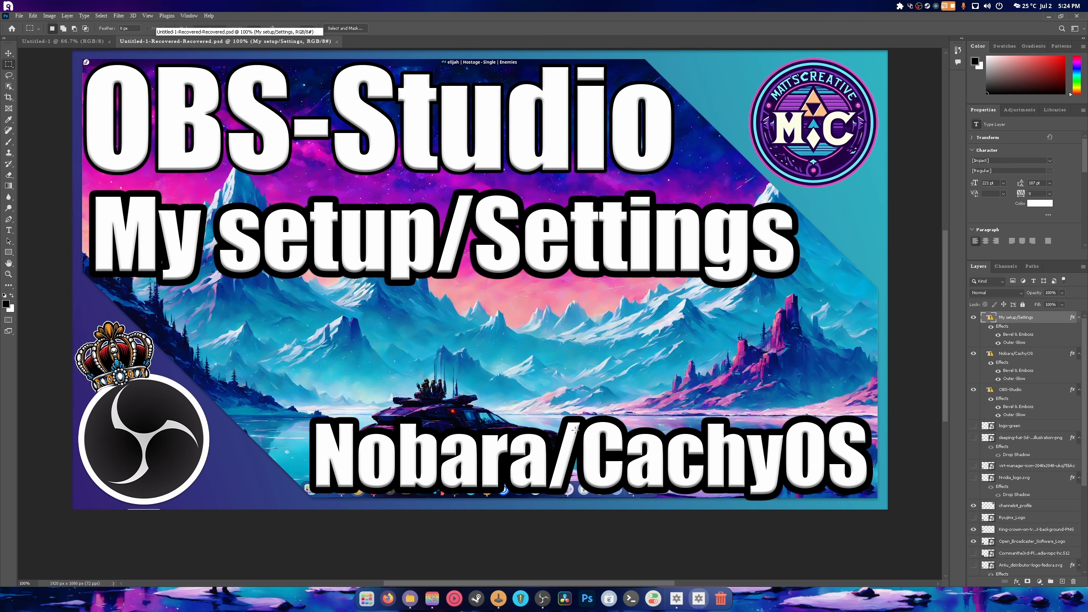